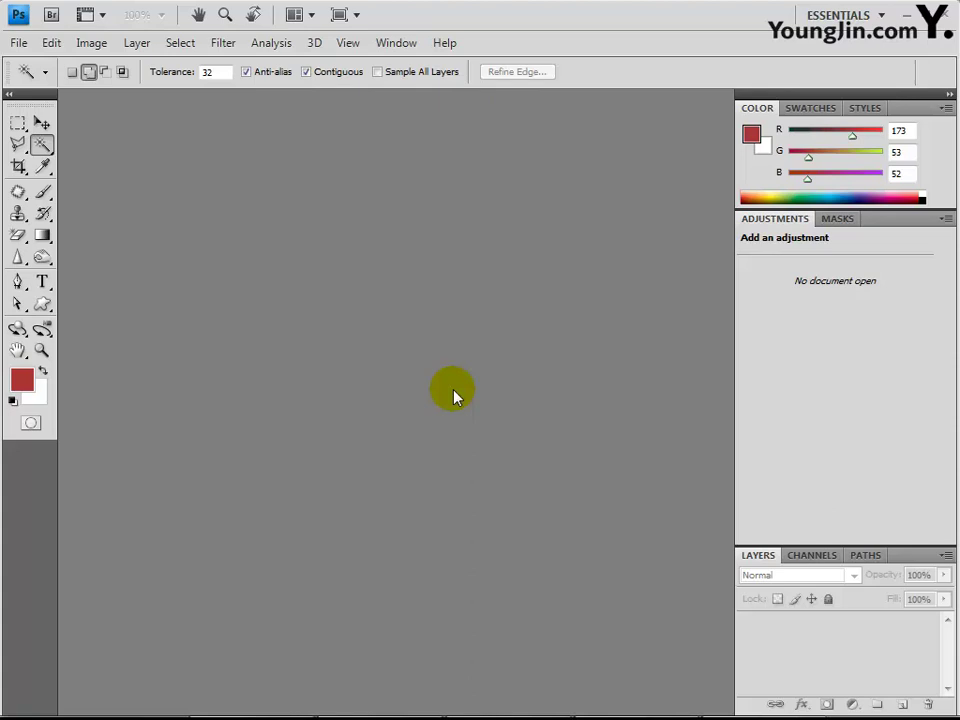
# Create a new white RGB document 400 pixels wide and 500 pixels high at 72 pixels/inch.
pyautogui.click(19, 42)
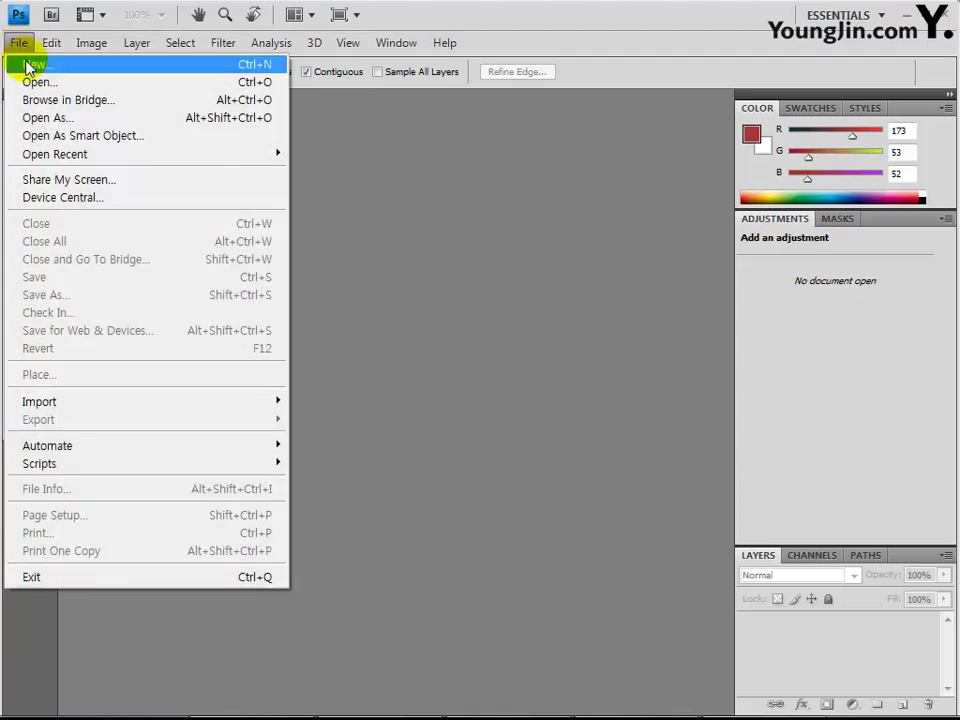
pyautogui.click(30, 65)
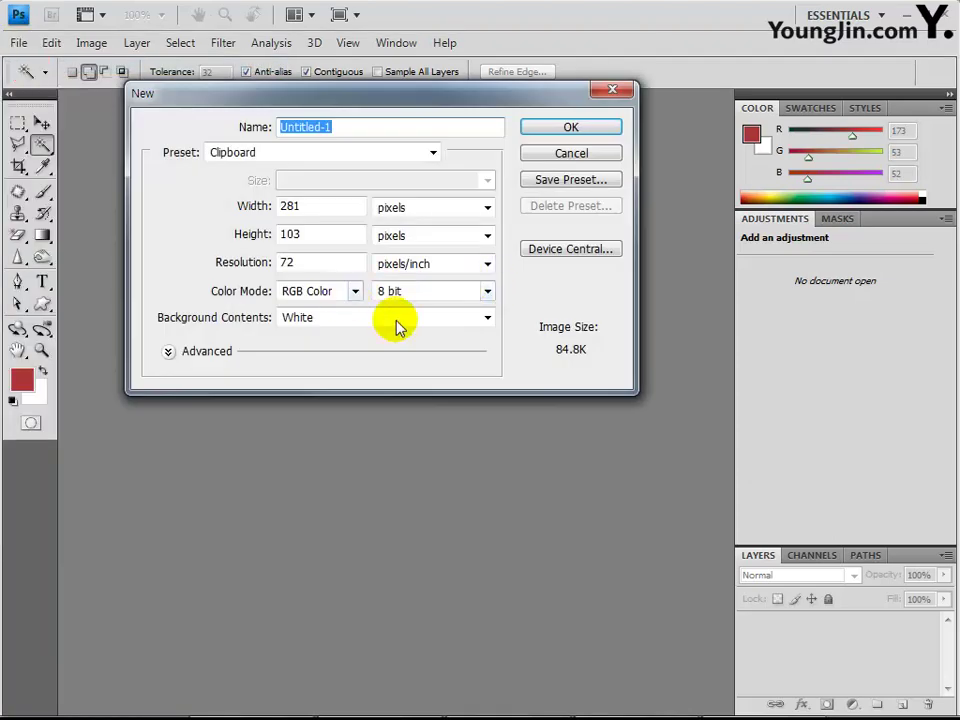
pyautogui.doubleClick(297, 206)
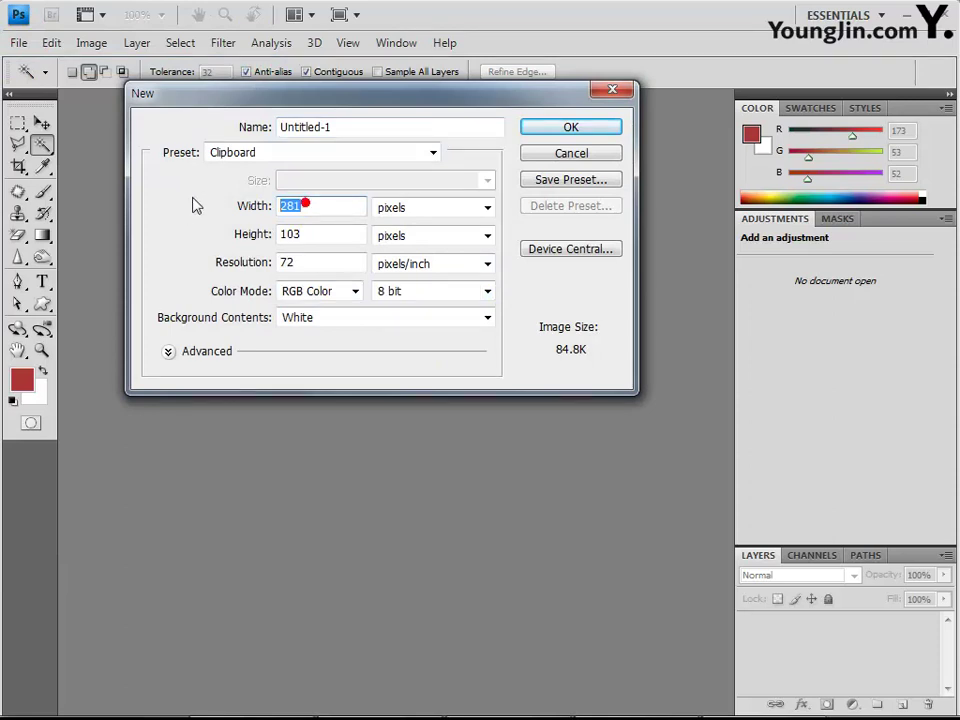
pyautogui.write('400')
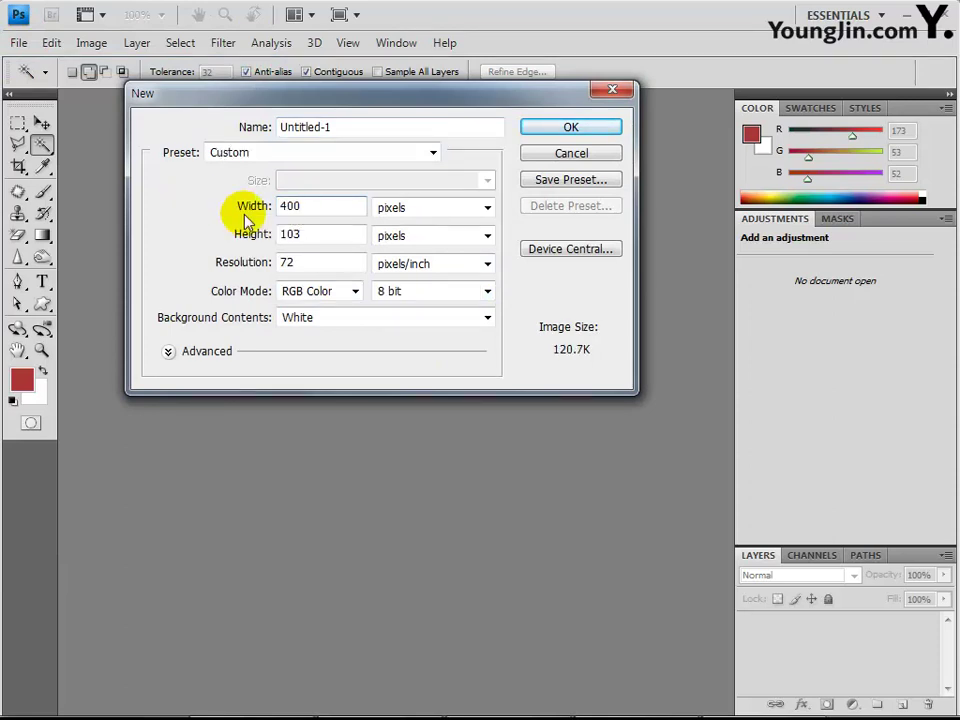
pyautogui.doubleClick(306, 234)
pyautogui.write('500')
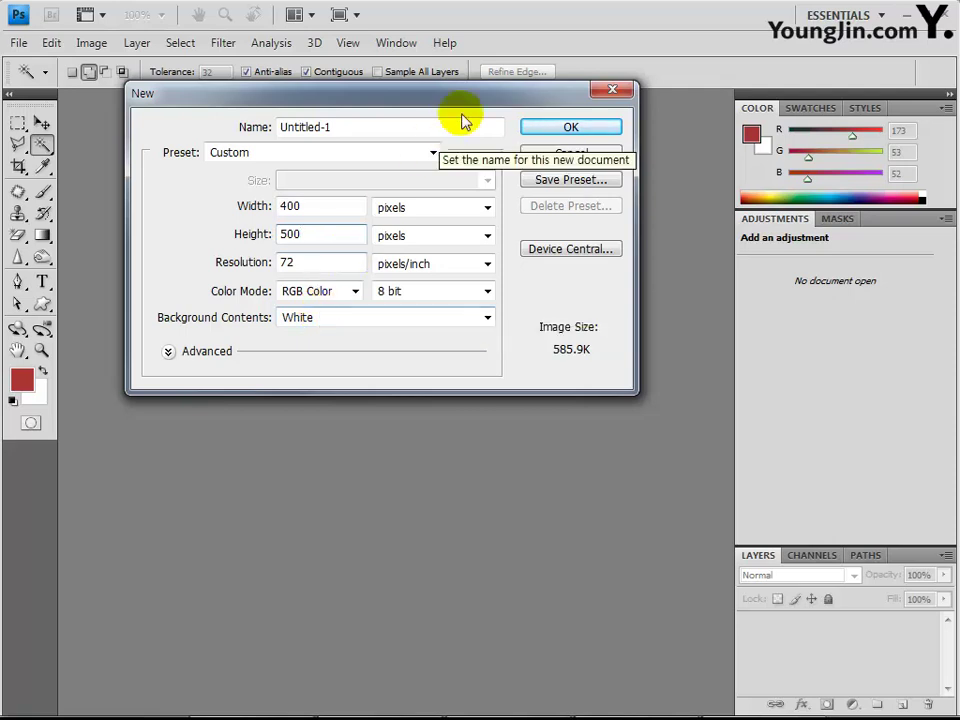
pyautogui.click(552, 128)
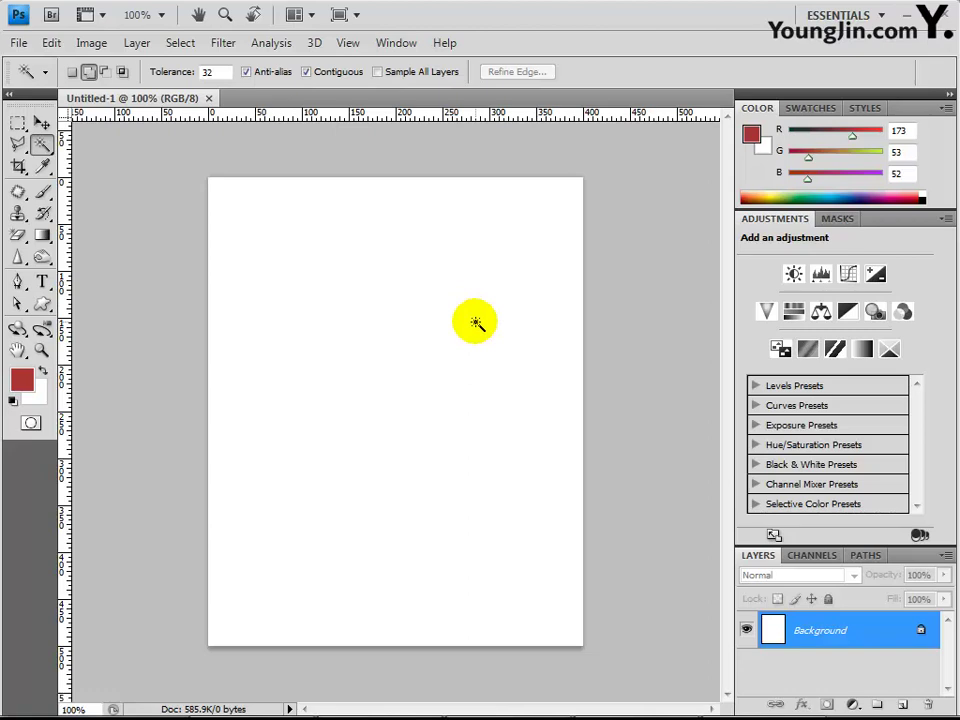
# Add a vertical guide to the blank canvas at position 100 px.
pyautogui.click(348, 45)
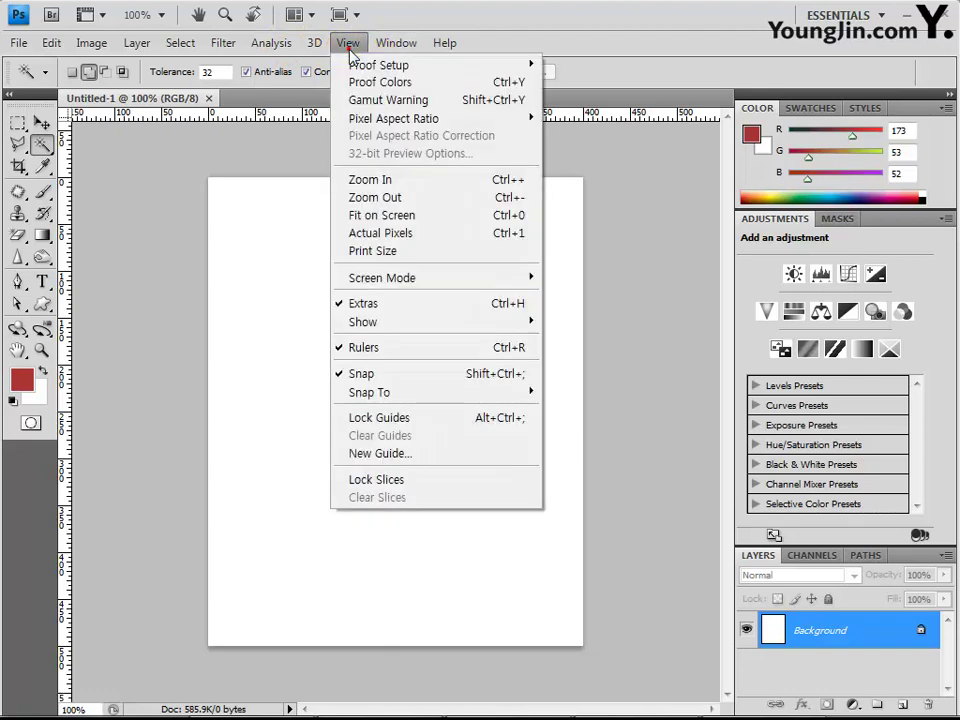
pyautogui.click(413, 455)
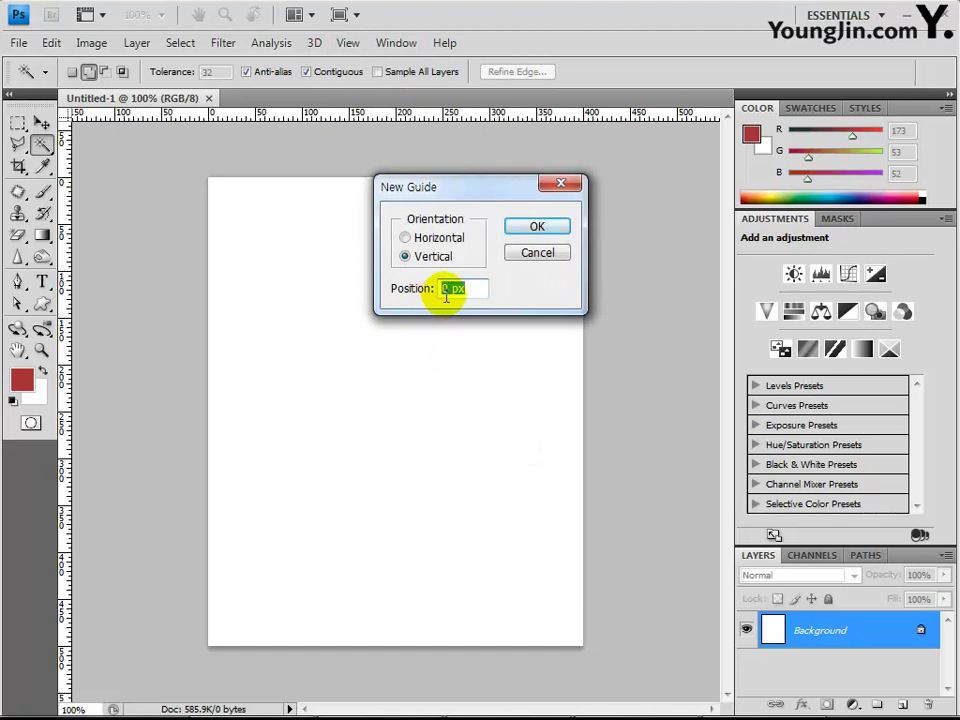
pyautogui.write('100')
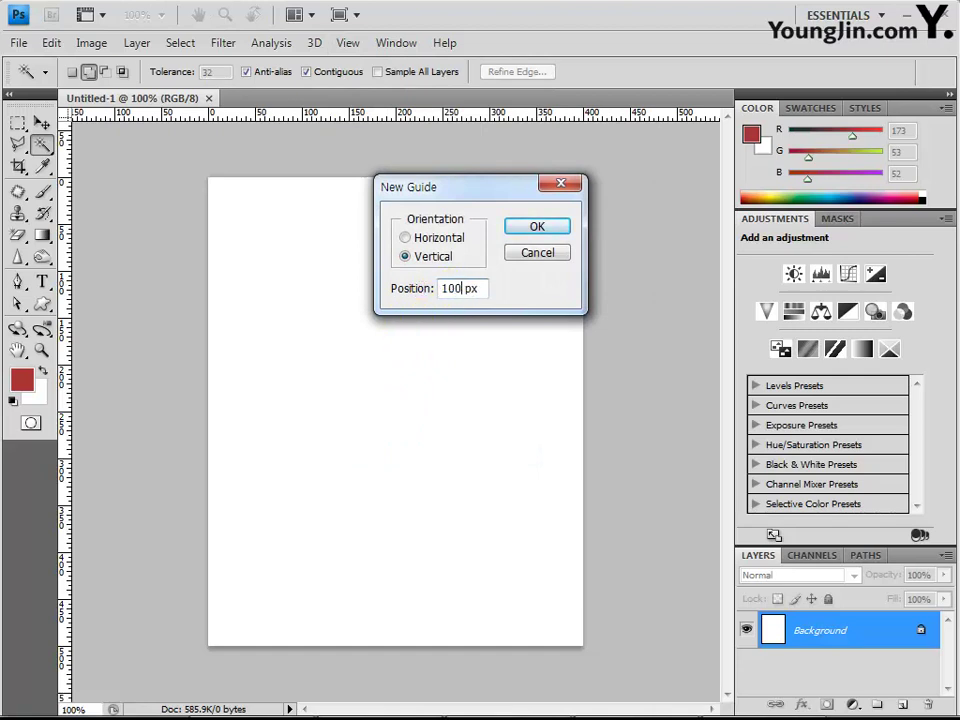
pyautogui.press('Return')
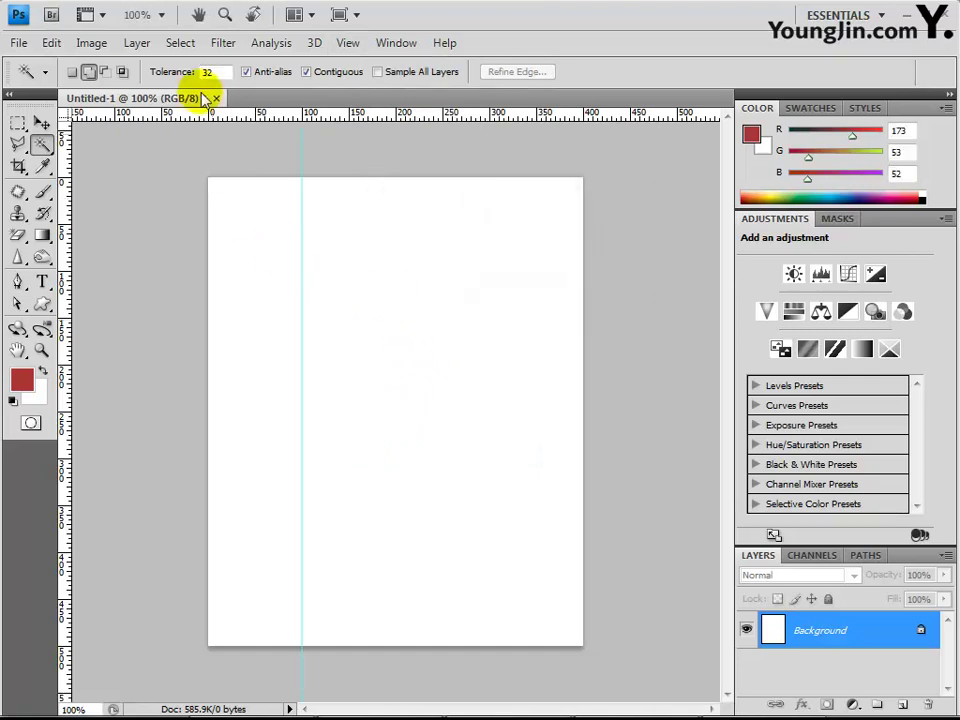
# Add two more vertical guides to the canvas, at 200 px and 300 px.
pyautogui.click(350, 43)
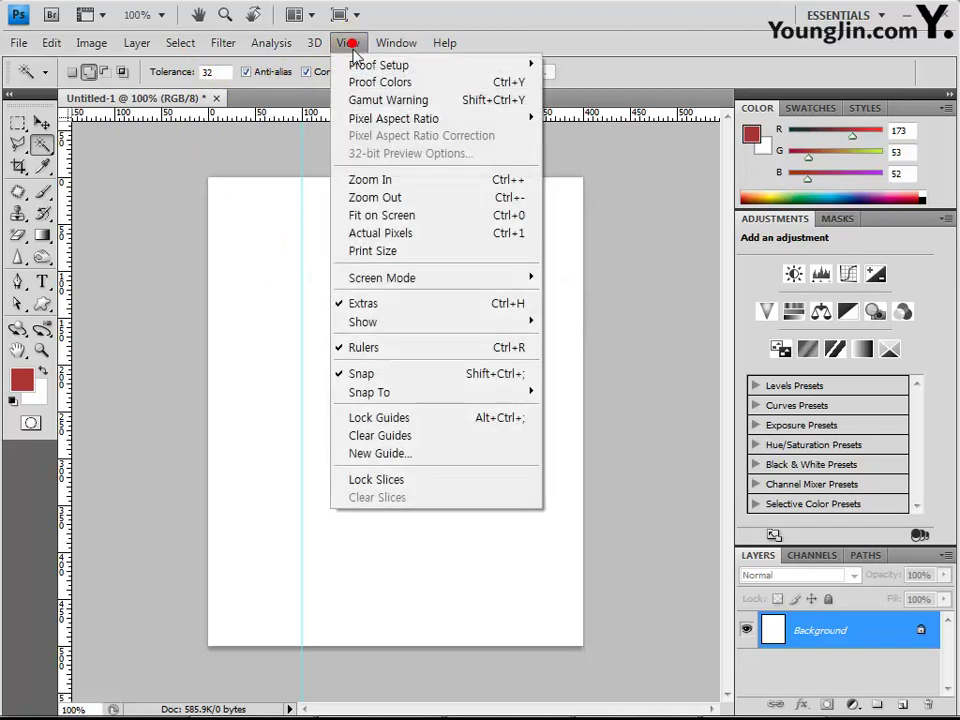
pyautogui.click(403, 453)
pyautogui.doubleClick(449, 288)
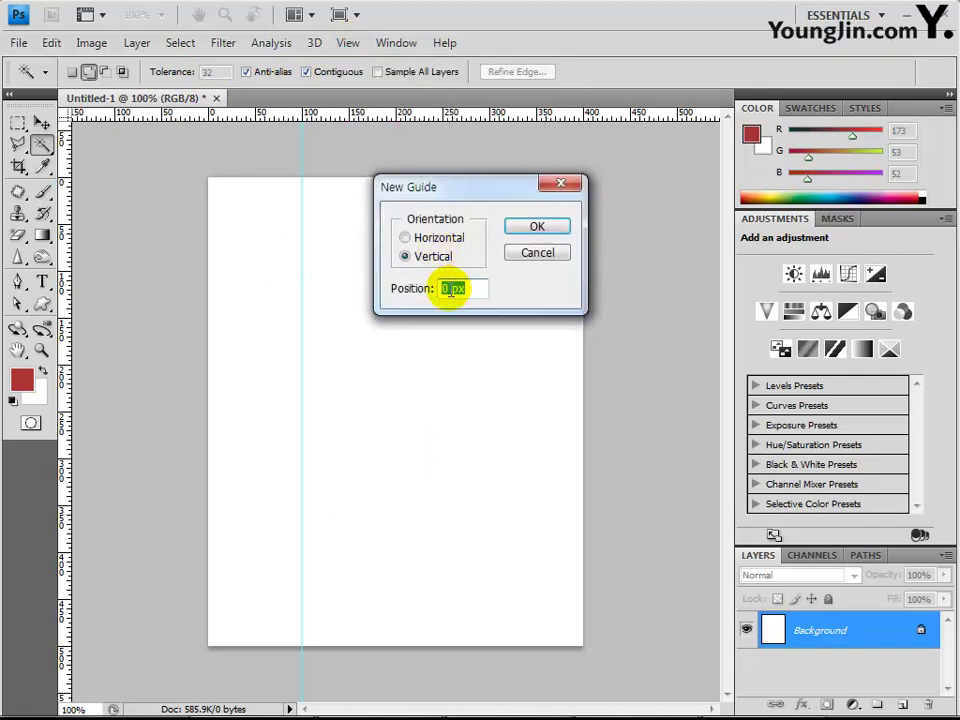
pyautogui.write('200')
pyautogui.press('Return')
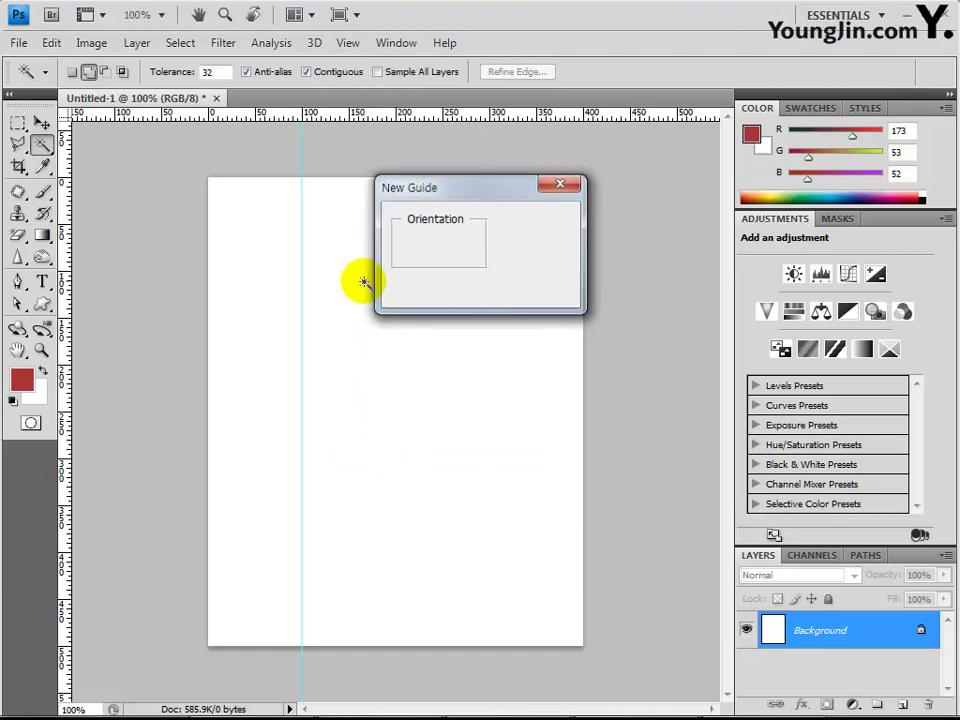
pyautogui.click(348, 43)
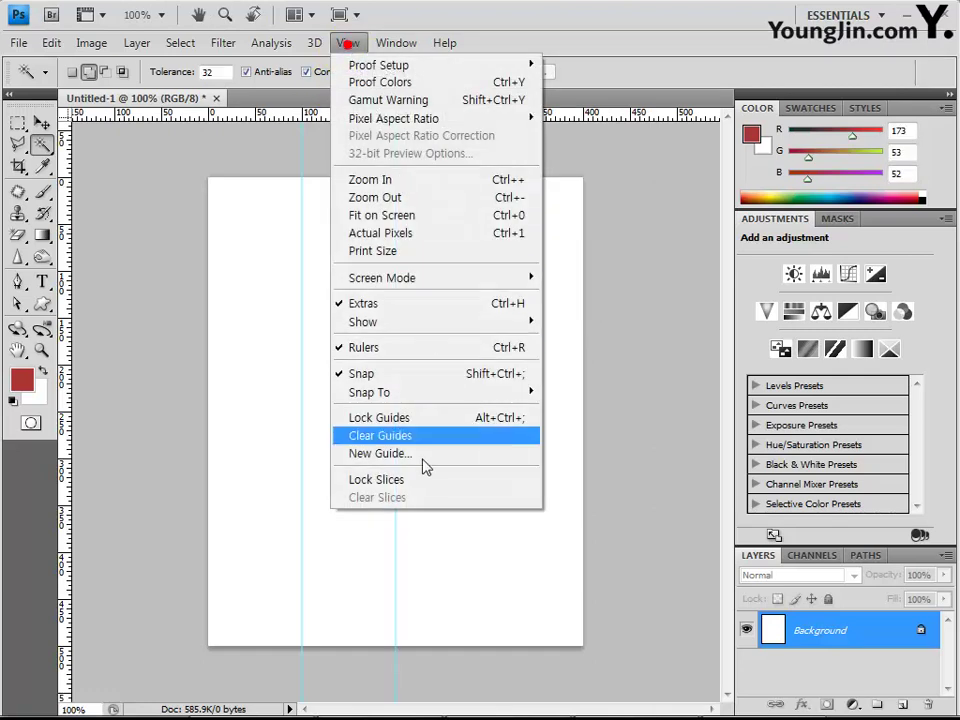
pyautogui.click(410, 453)
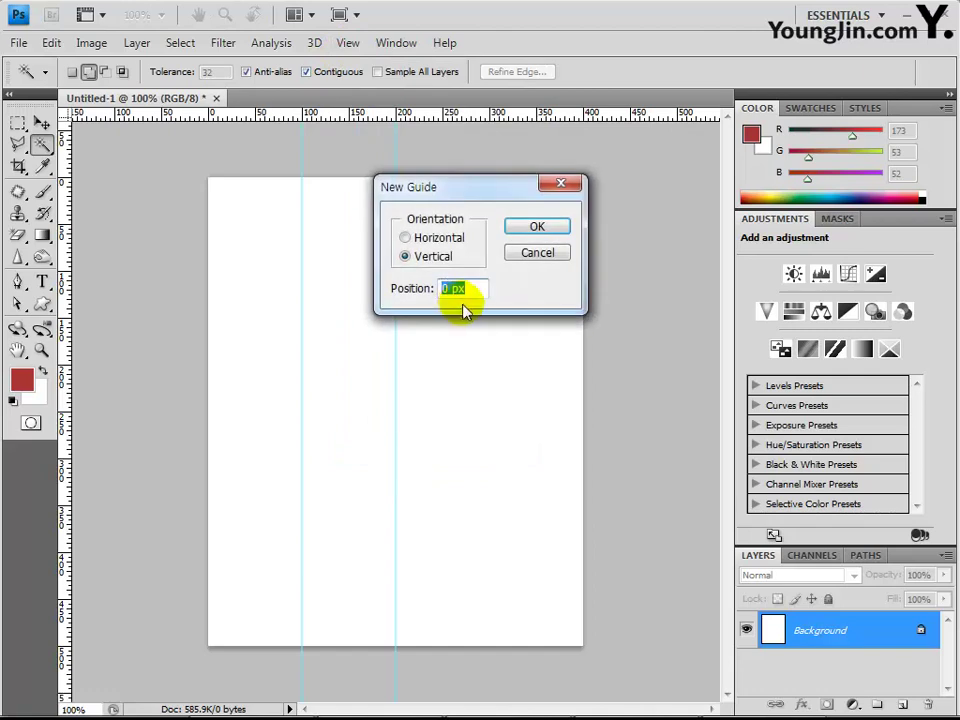
pyautogui.write('300')
pyautogui.press('Return')
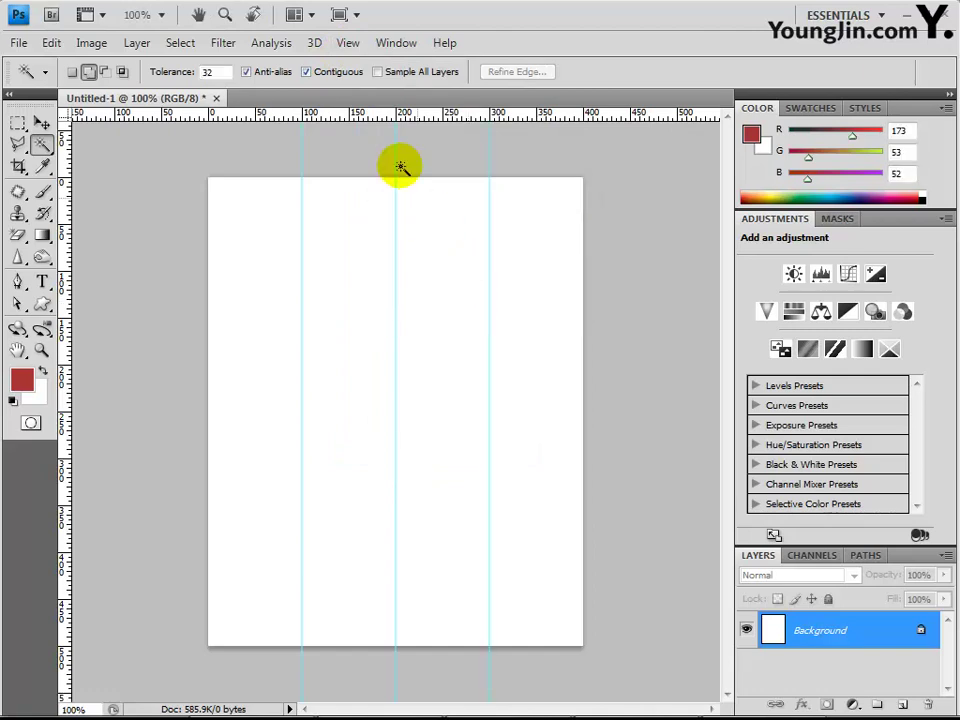
# Add a horizontal guide across the canvas at position 100 px.
pyautogui.click(346, 43)
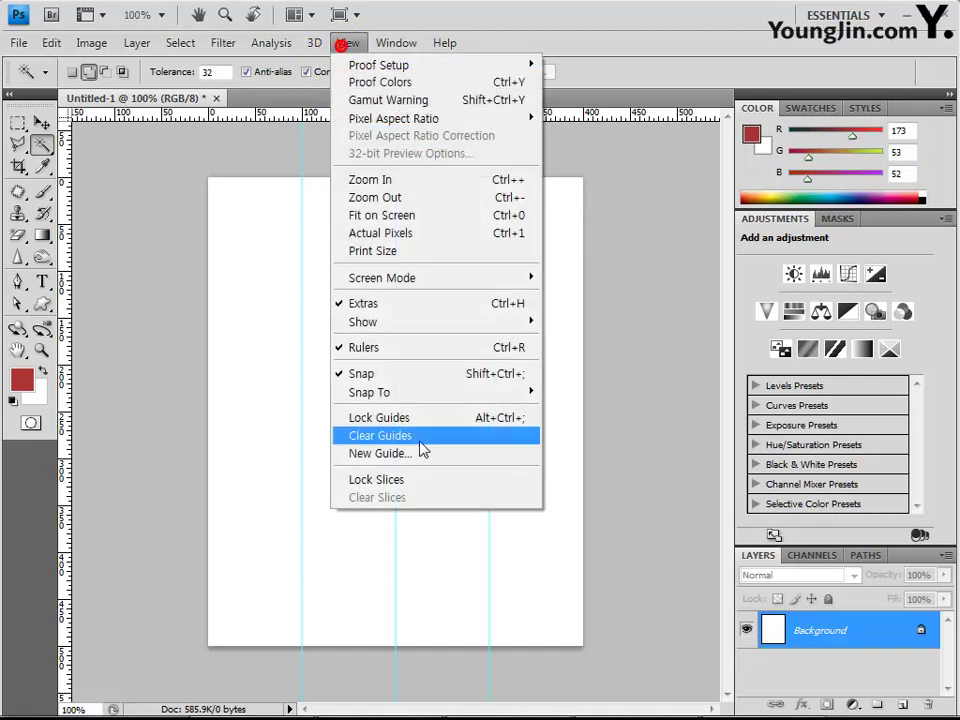
pyautogui.click(418, 462)
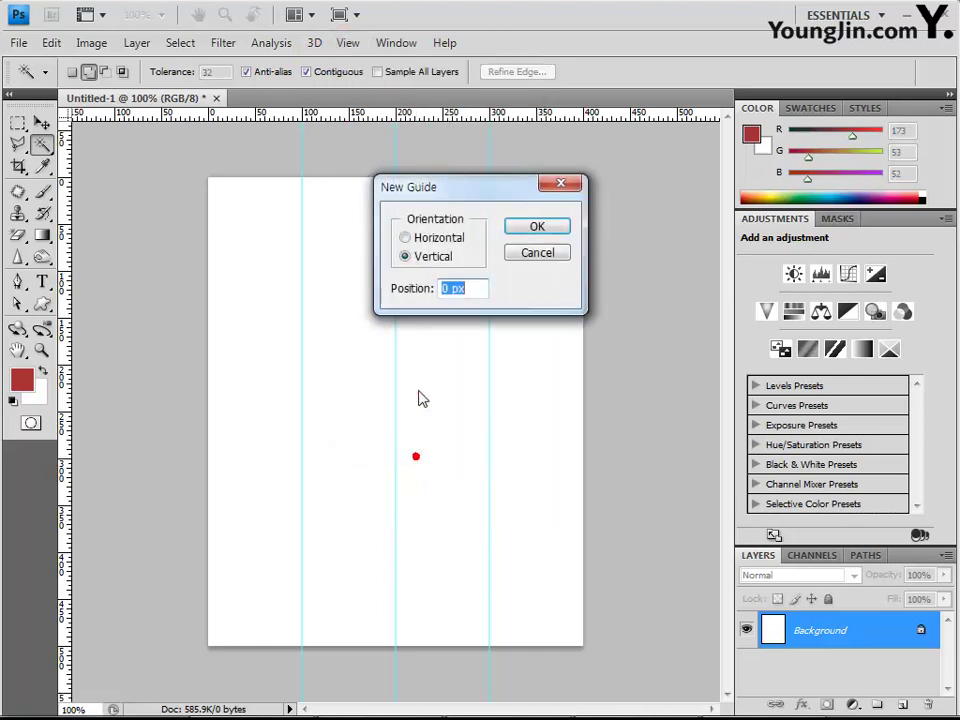
pyautogui.click(424, 237)
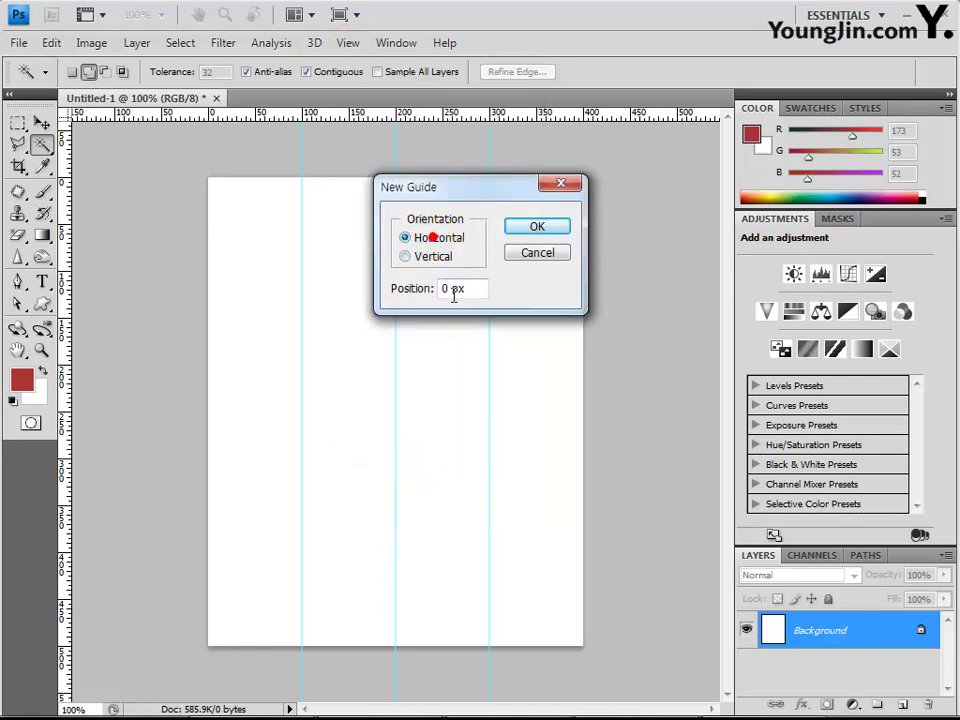
pyautogui.doubleClick(444, 288)
pyautogui.write('100')
pyautogui.press('Return')
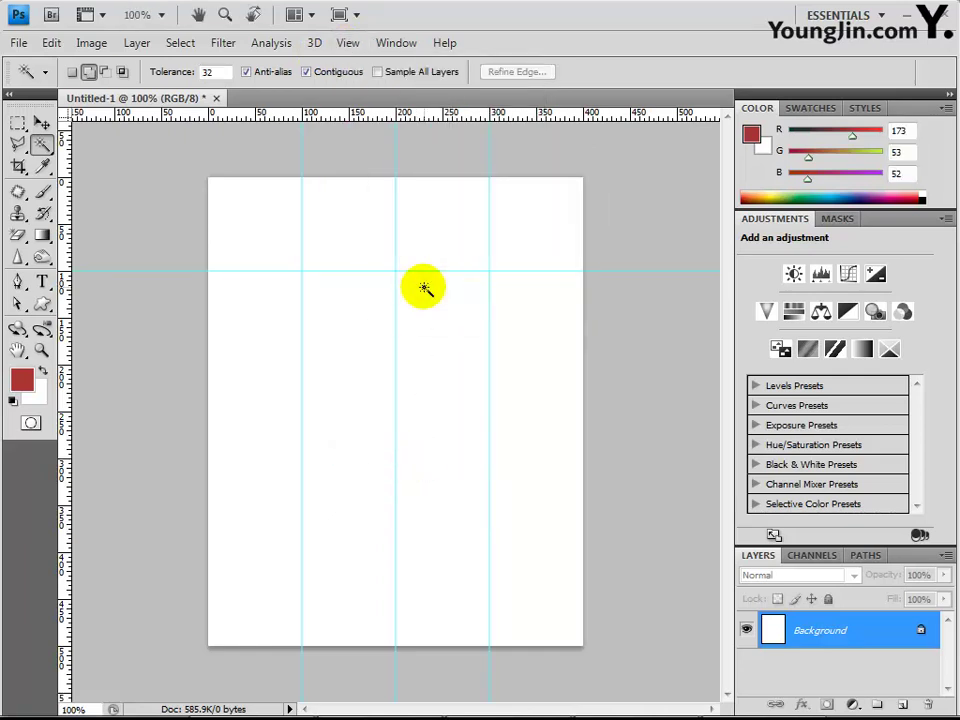
# Add a second horizontal guide across the canvas at position 200 px.
pyautogui.click(345, 44)
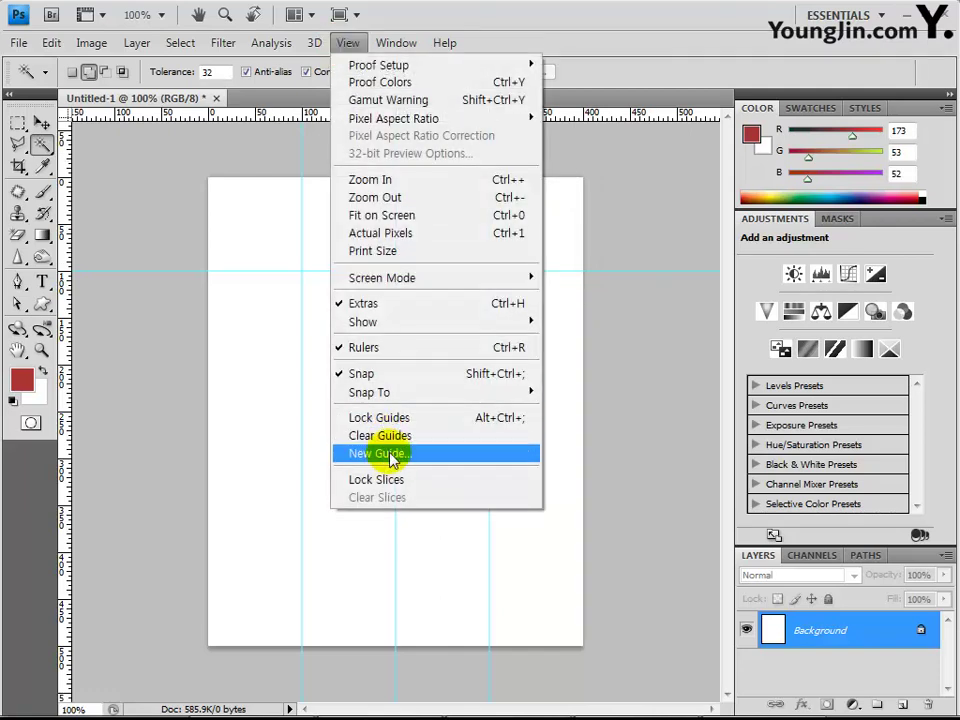
pyautogui.click(392, 455)
pyautogui.click(444, 290)
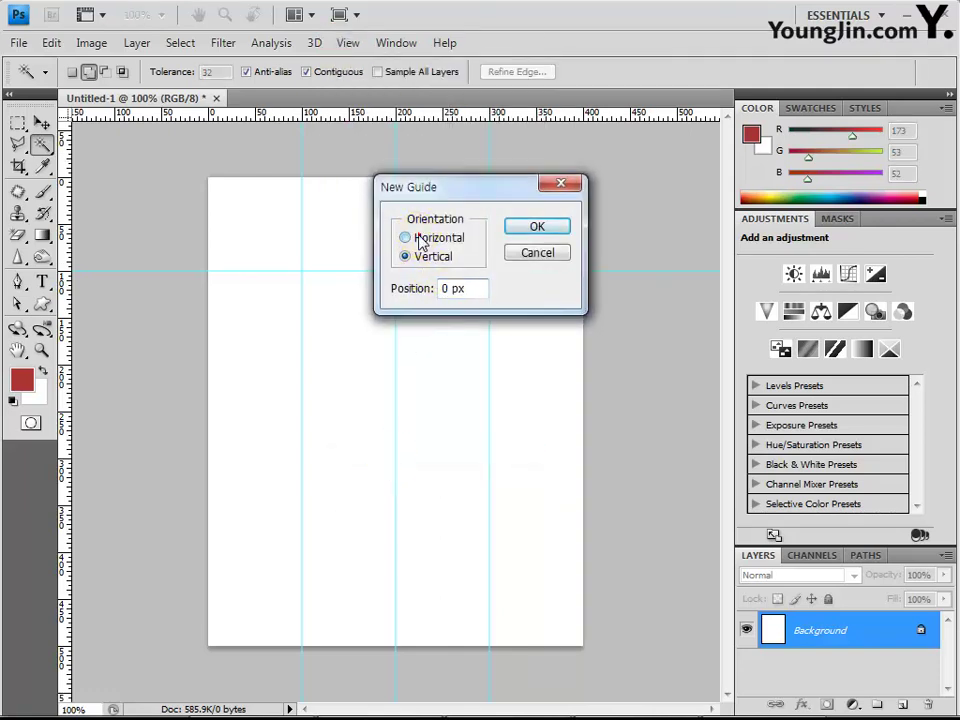
pyautogui.click(405, 237)
pyautogui.doubleClick(446, 285)
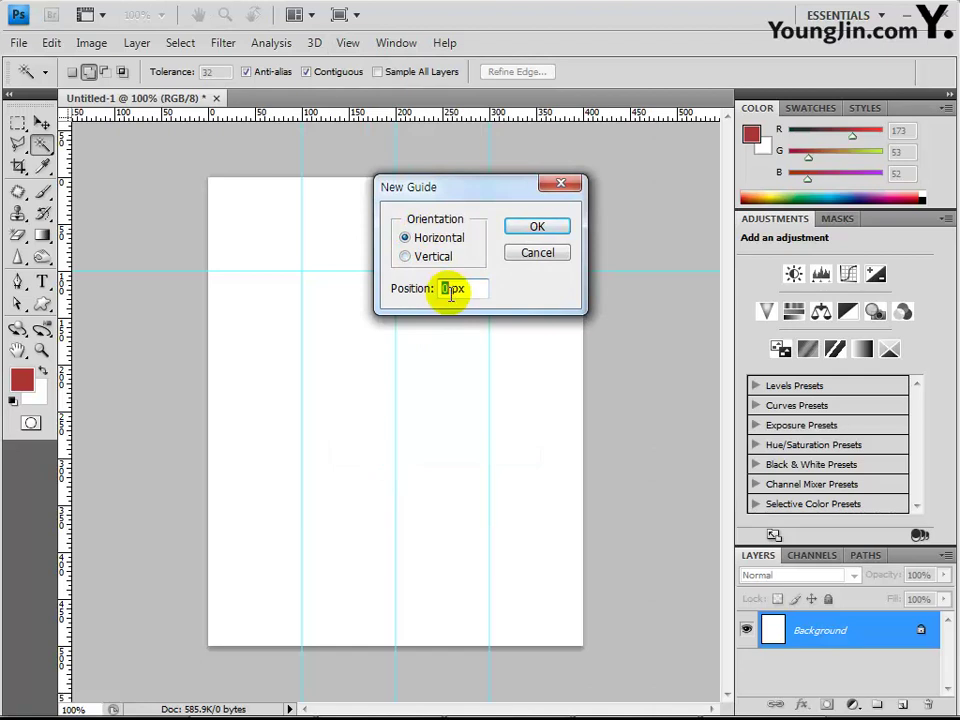
pyautogui.write('200')
pyautogui.press('Return')
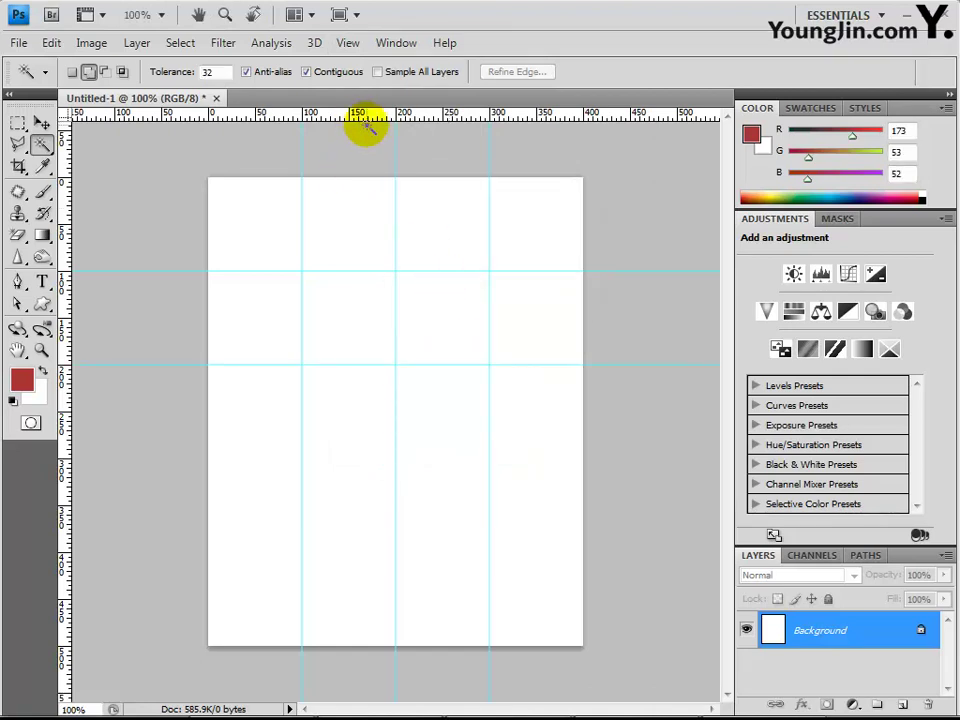
# Pull two more horizontal guides out of the ruler, placing them at about 300 px and 400 px.
pyautogui.moveTo(370, 112); pyautogui.dragTo(285, 459)
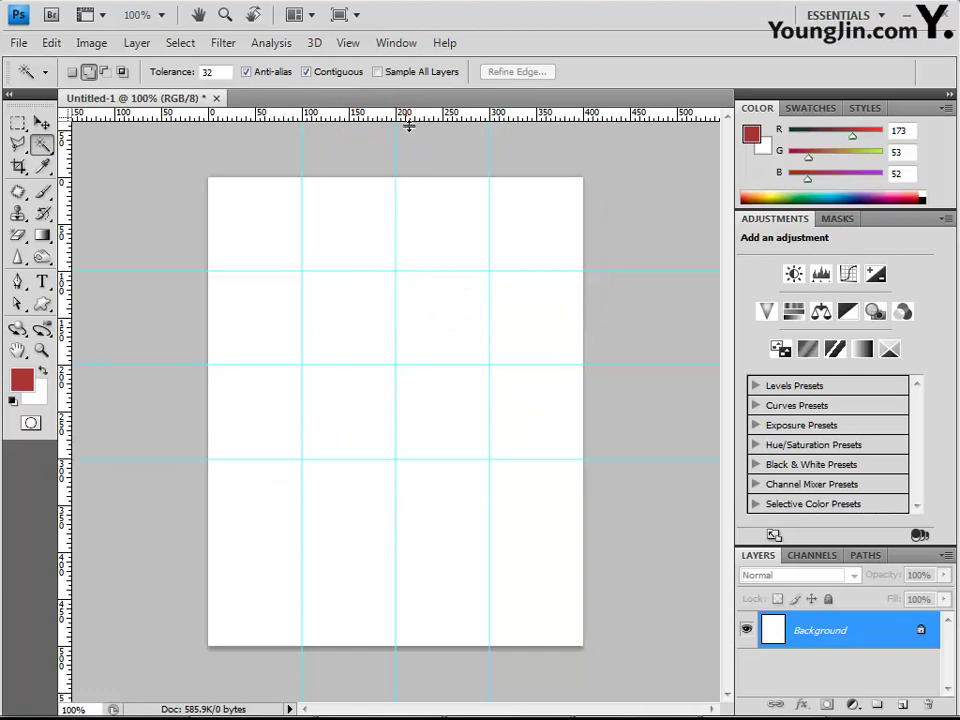
pyautogui.moveTo(409, 122); pyautogui.dragTo(343, 555)
pyautogui.press('Escape')
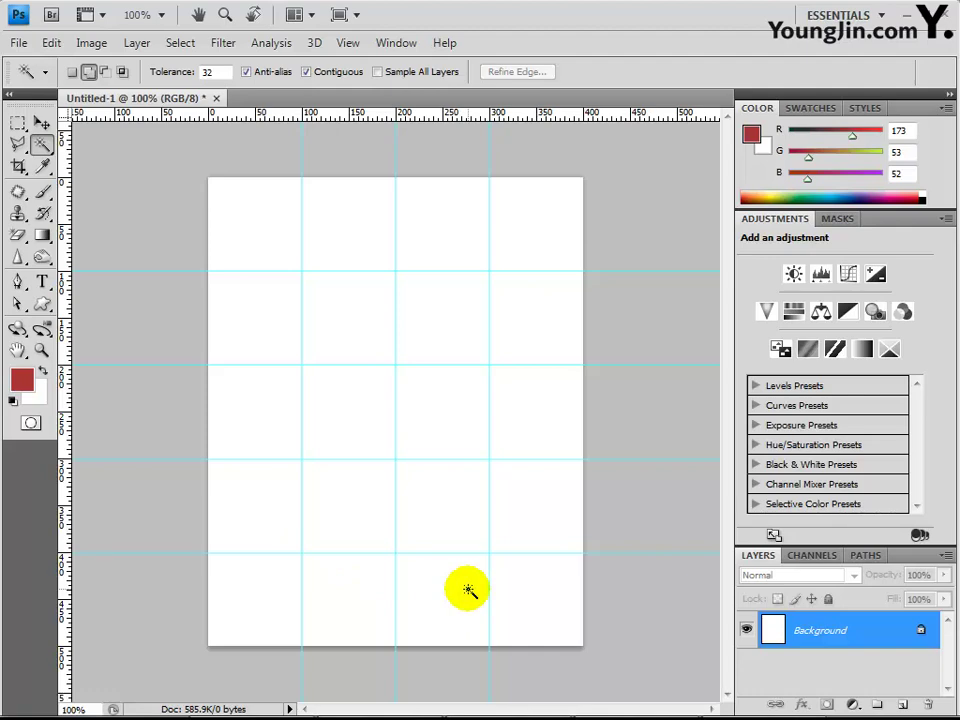
# Save the document as a Photoshop PSD in the chapter02 folder, naming it with the candidate number, the candidate's name and the suffix -2.
pyautogui.click(18, 42)
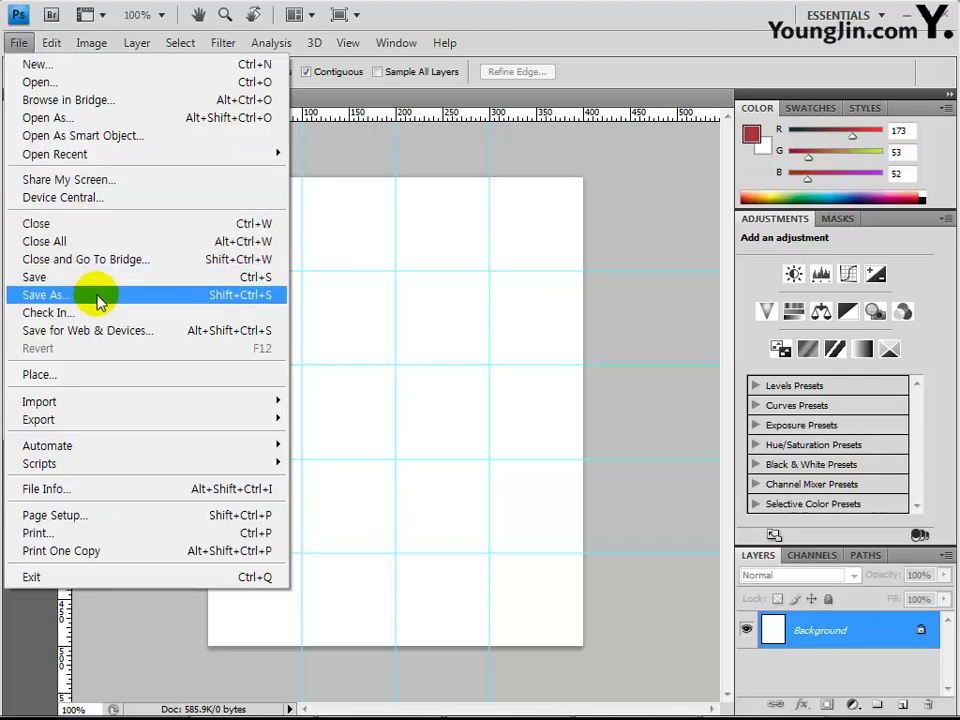
pyautogui.click(100, 298)
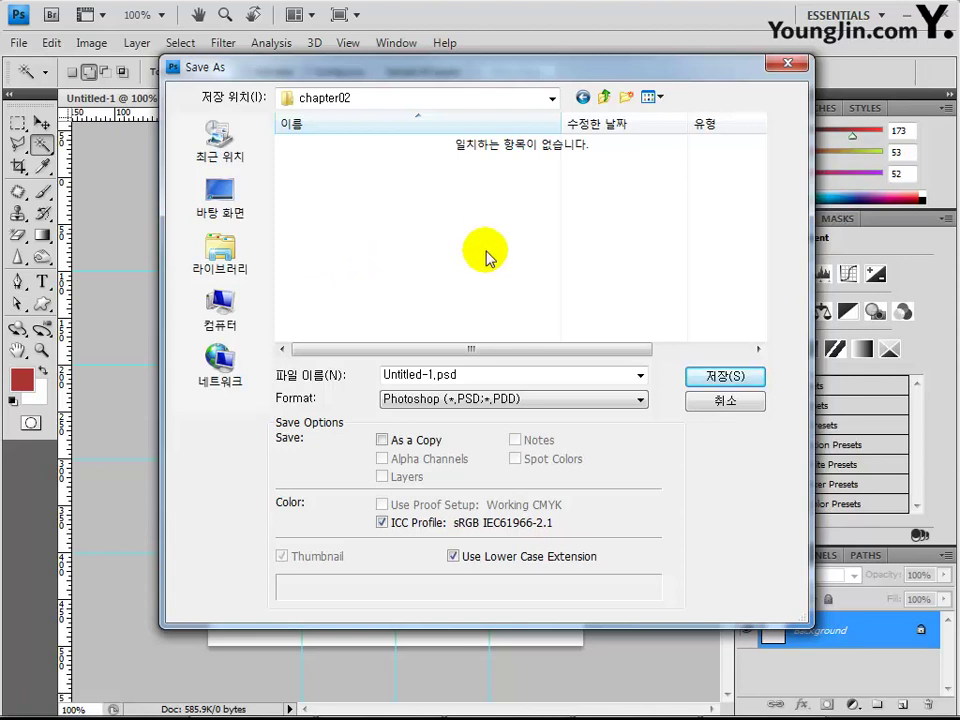
pyautogui.click(495, 376)
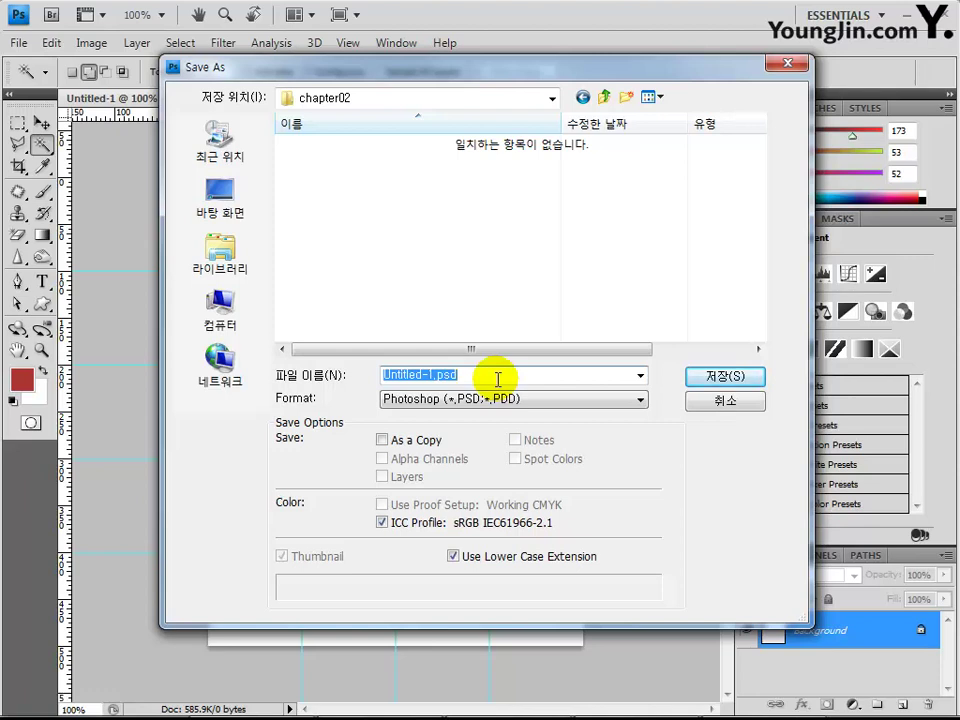
pyautogui.write('G')
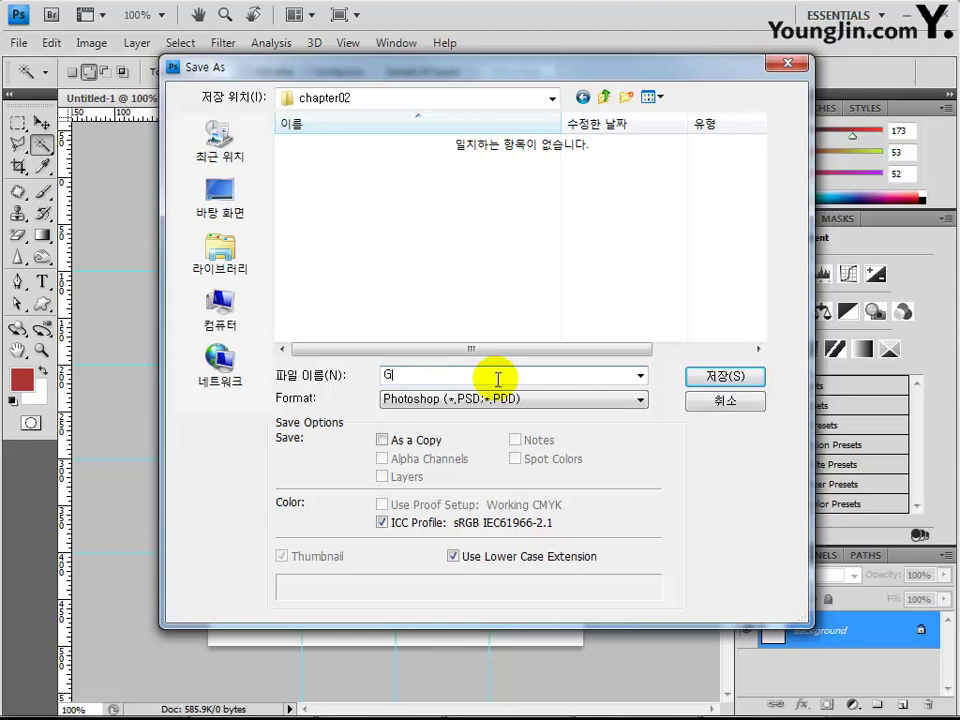
pyautogui.write('123456-')
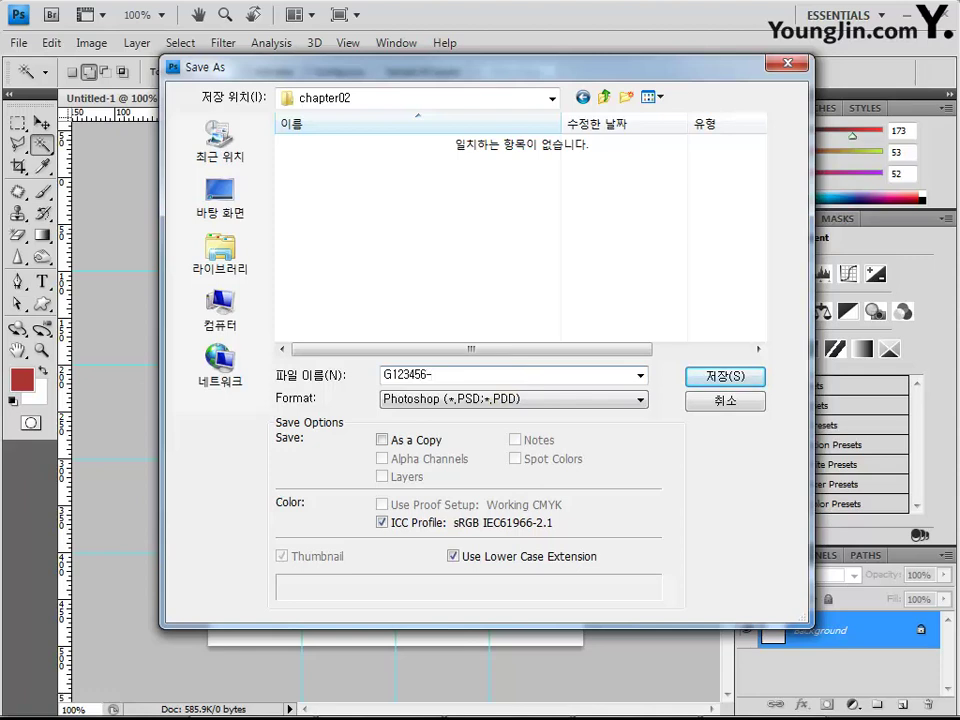
pyautogui.write('gn')
pyautogui.press('BackSpace')
pyautogui.press('BackSpace')
pyautogui.write('g')
pyautogui.press('BackSpace')
pyautogui.write('홍ㄱ길동-2')
pyautogui.press('Return')
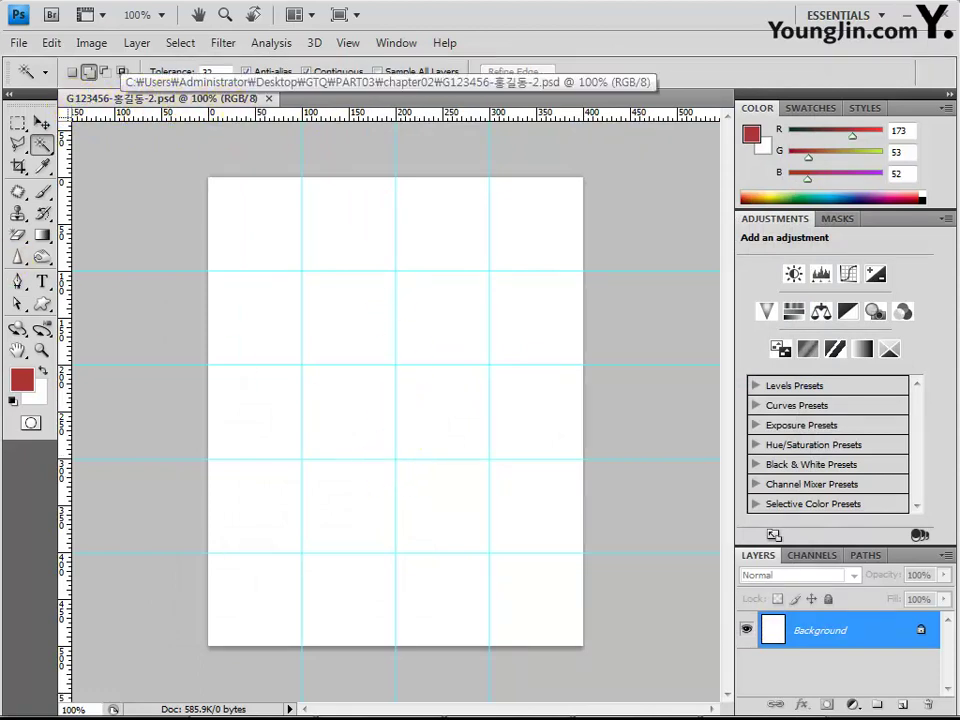
# Open the source images 2급-2.JPG, 2급-3.JPG and 2급-4.JPG together from the Chapter02 folder.
pyautogui.click(19, 43)
pyautogui.click(12, 86)
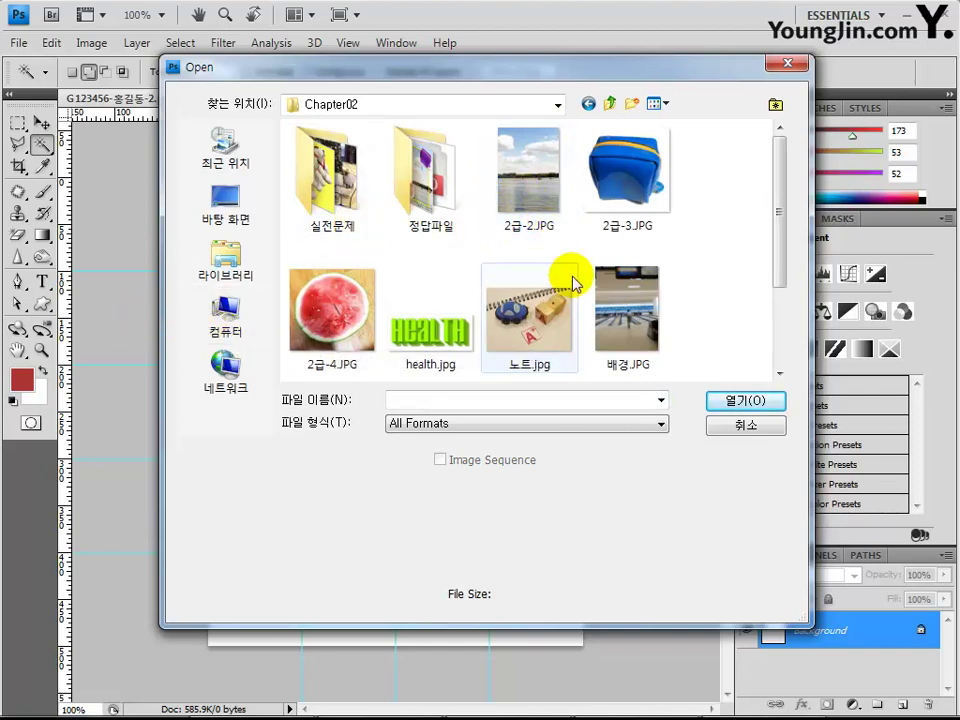
pyautogui.click(528, 172)
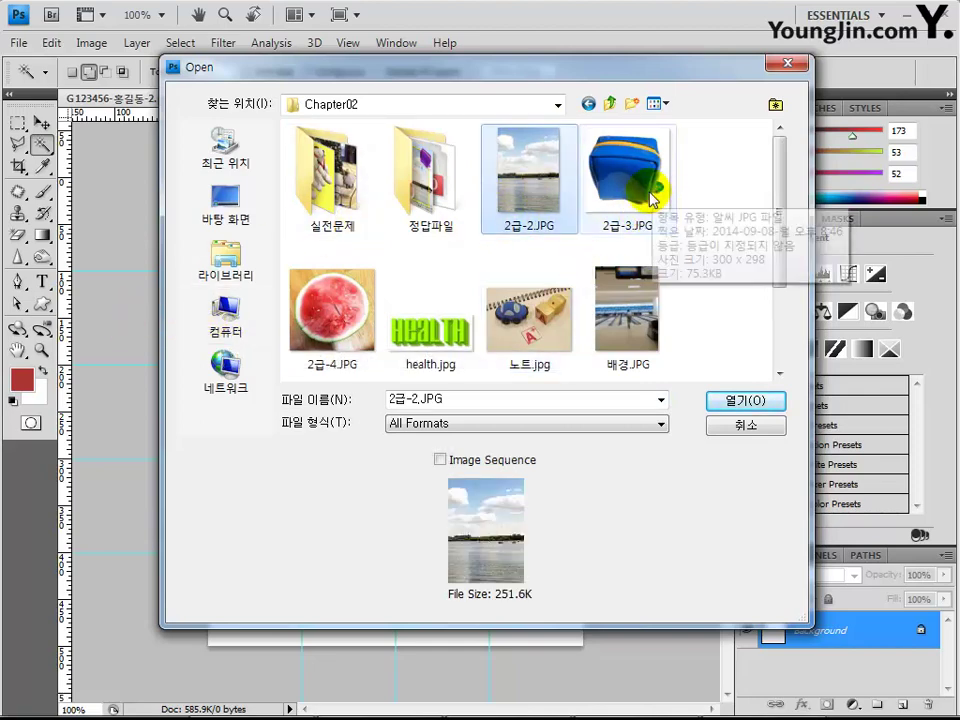
pyautogui.keyDown('ctrl'); pyautogui.click(652, 197); pyautogui.keyUp('ctrl')
pyautogui.keyDown('ctrl'); pyautogui.click(332, 335); pyautogui.keyUp('ctrl')
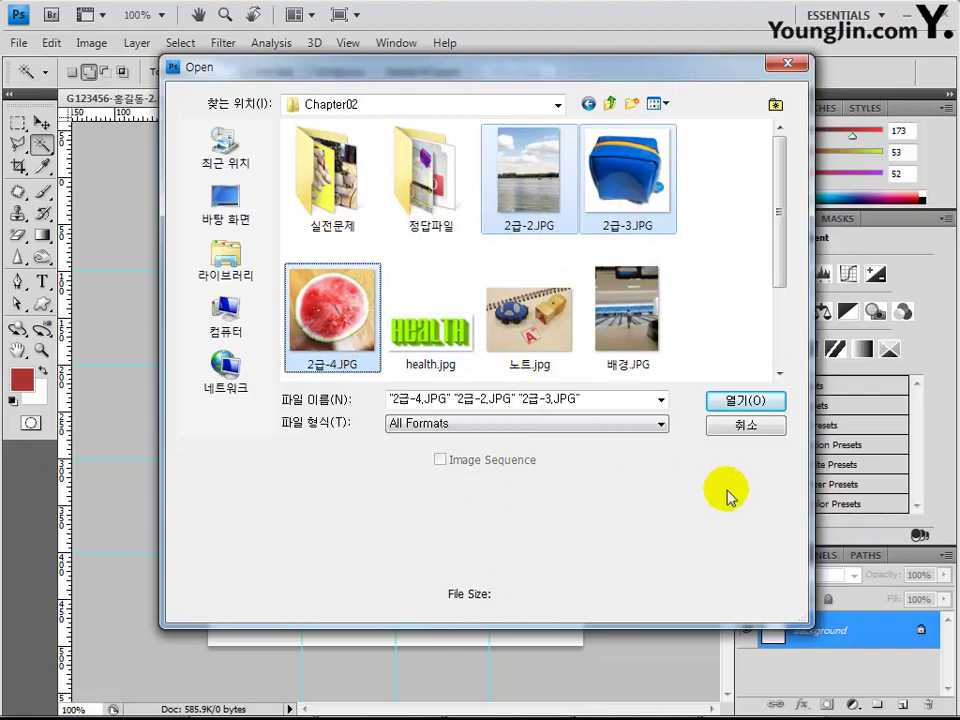
pyautogui.press('Return')
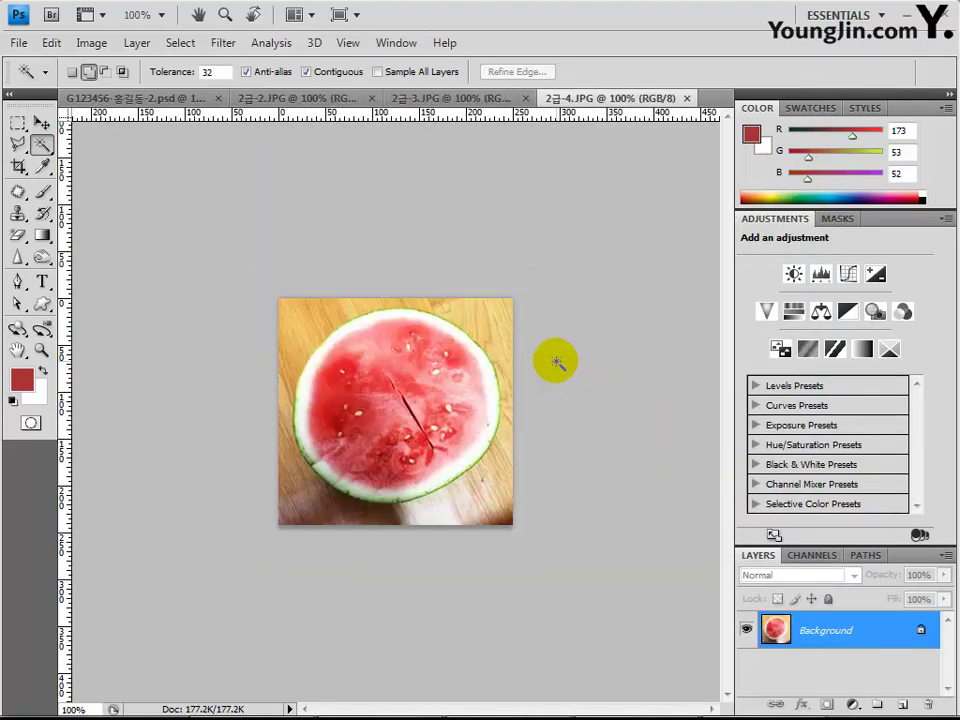
# Select the entire lake photo 2급-2.JPG and copy it.
pyautogui.click(291, 101)
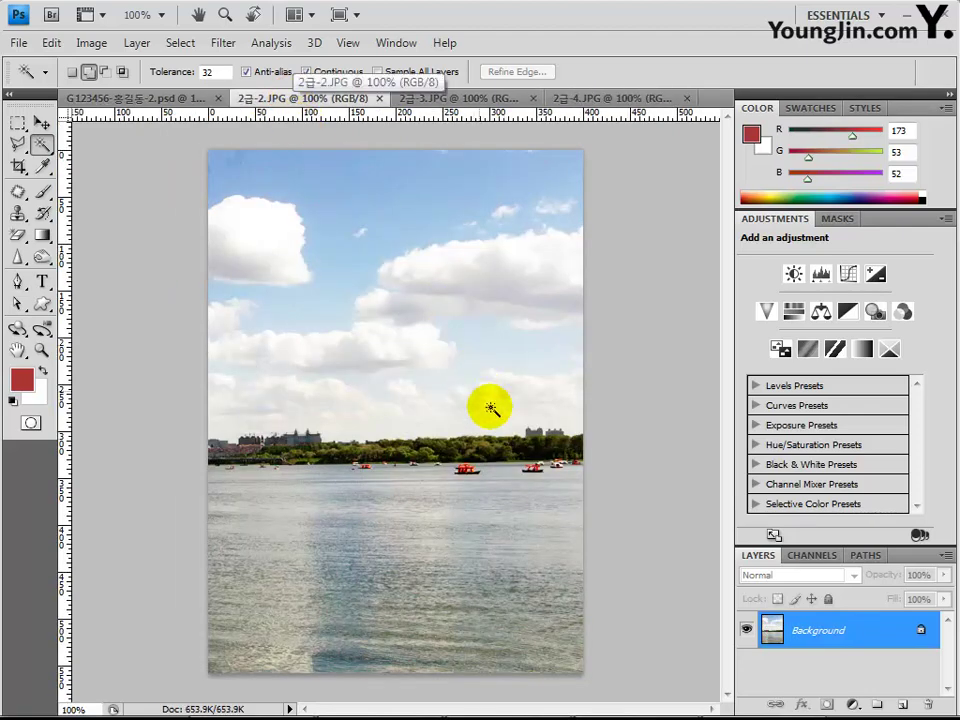
pyautogui.click(150, 99)
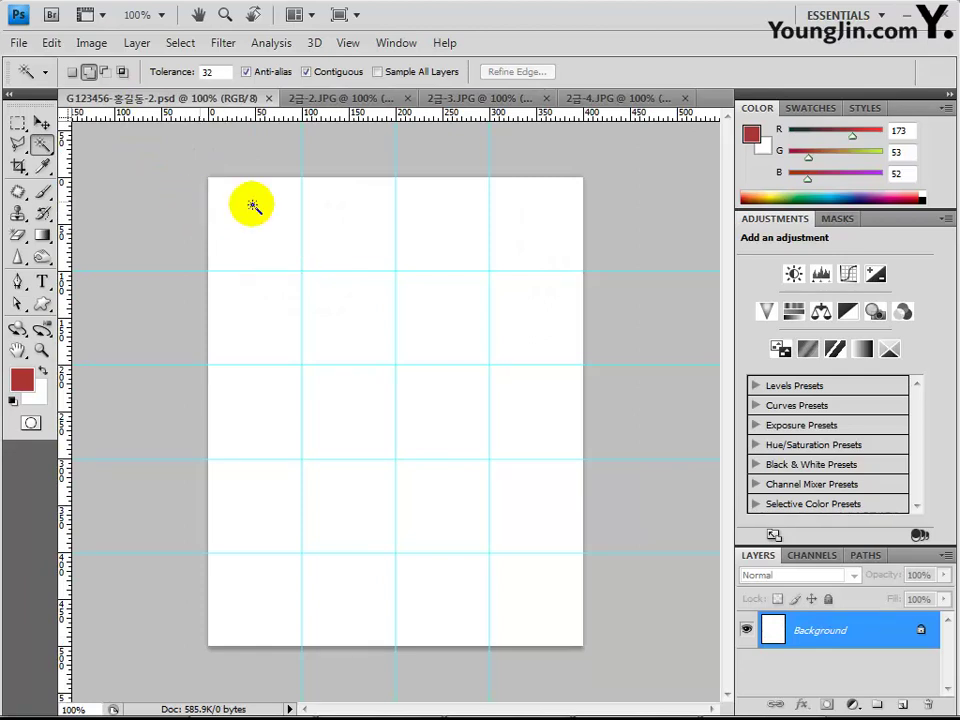
pyautogui.click(318, 99)
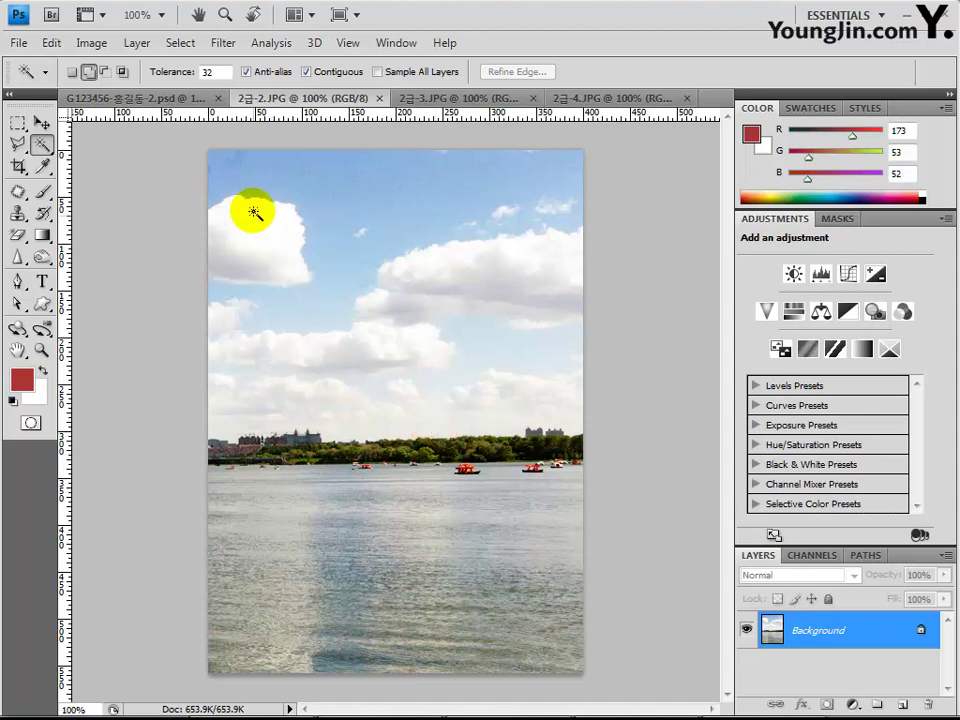
pyautogui.click(189, 43)
pyautogui.click(199, 66)
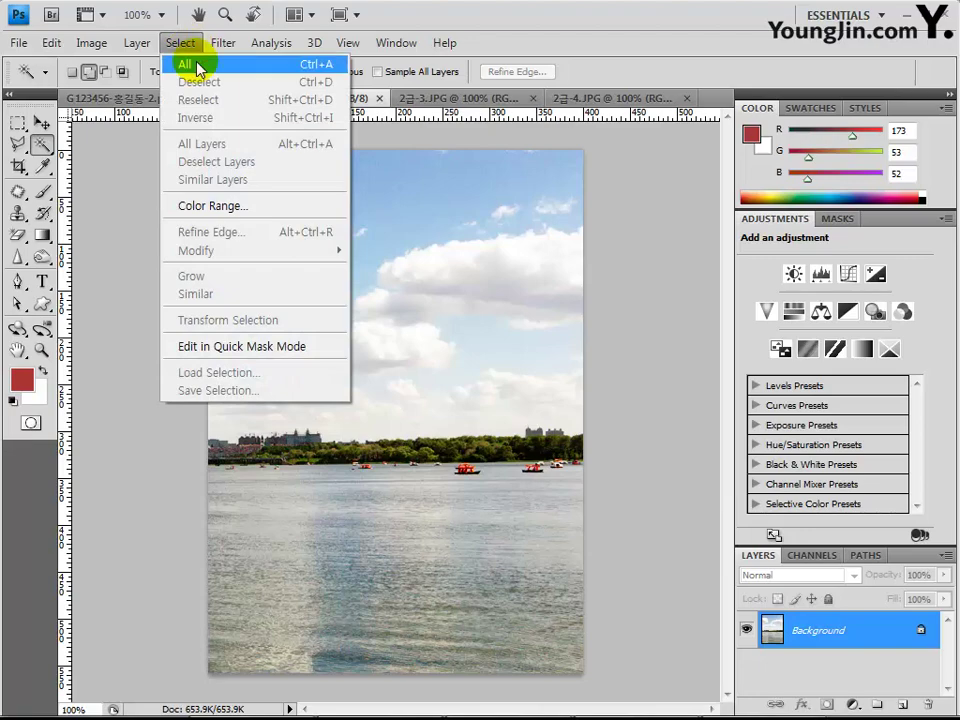
pyautogui.click(300, 64)
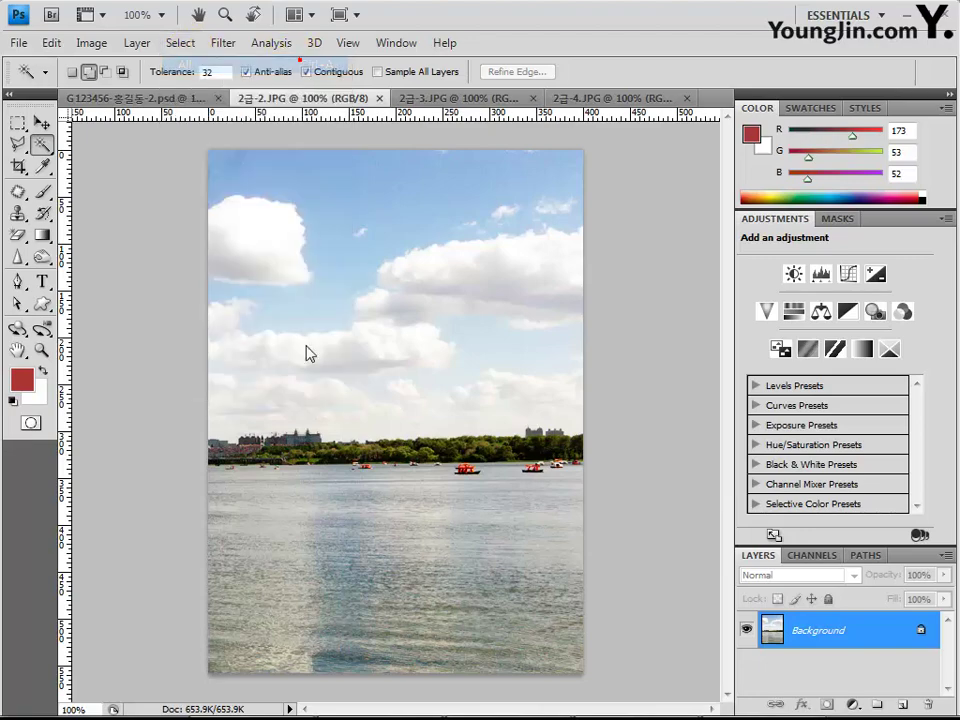
pyautogui.click(51, 43)
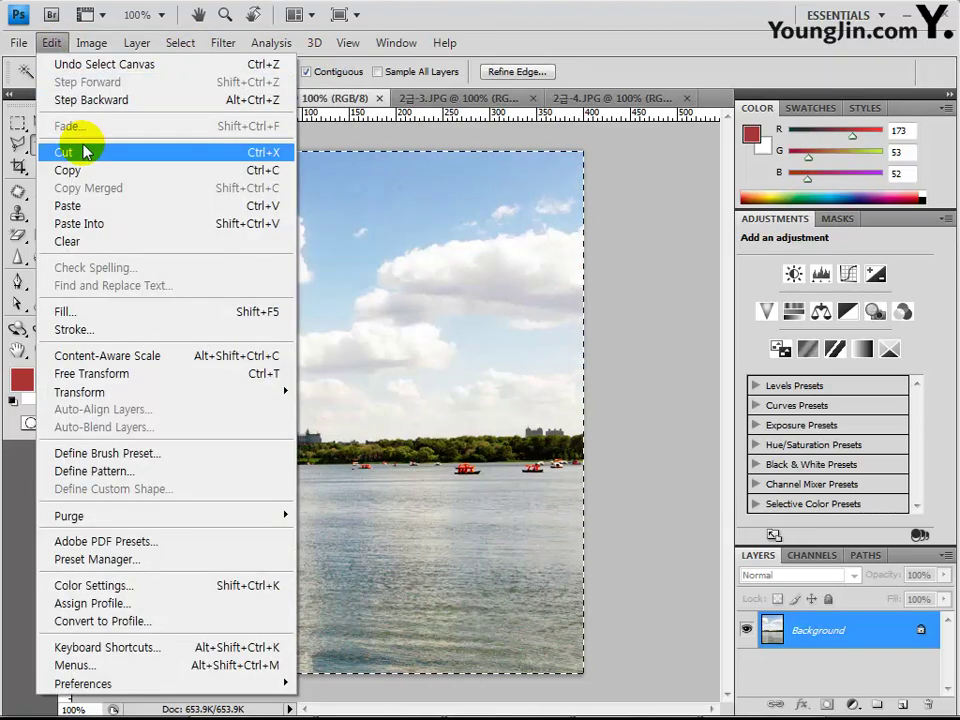
pyautogui.click(270, 170)
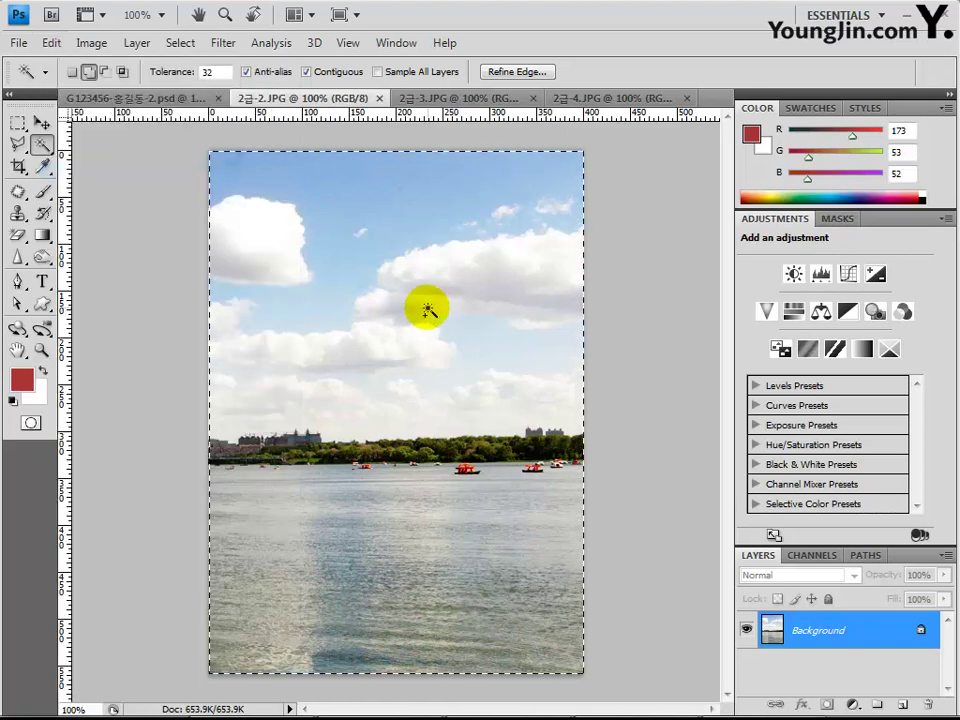
# Paste the copied lake photo into the exam PSD document as a new layer.
pyautogui.click(124, 97)
pyautogui.click(51, 42)
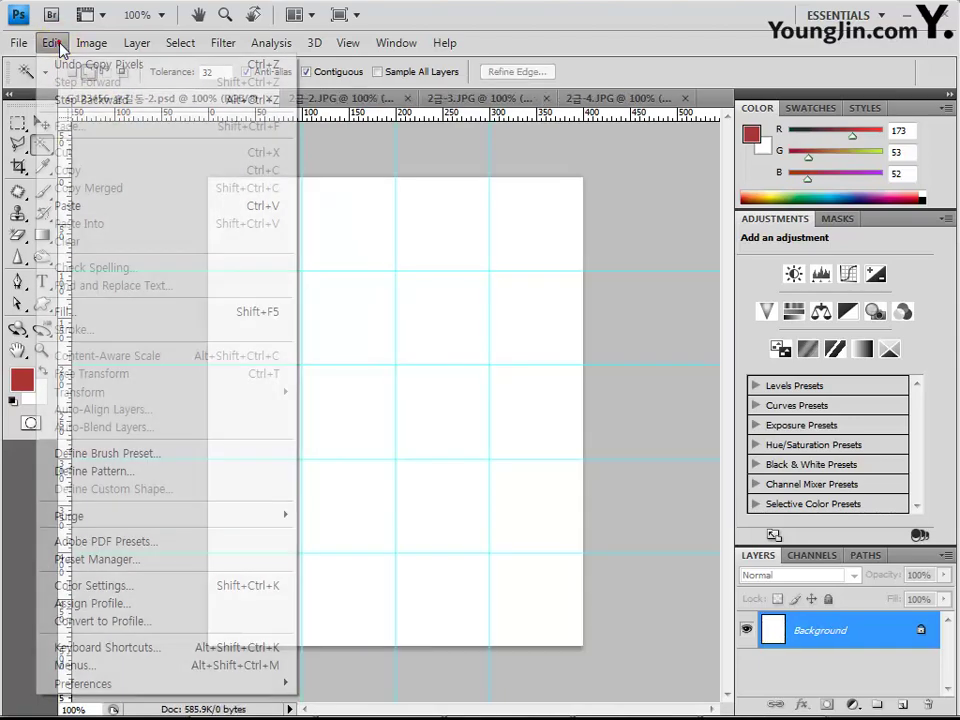
pyautogui.click(67, 205)
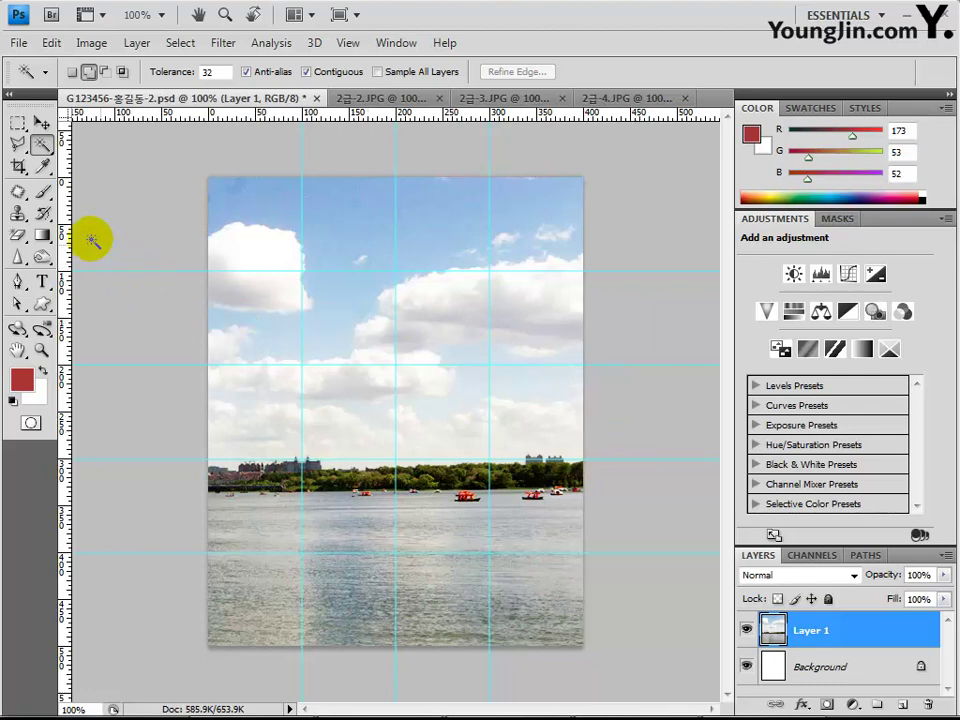
# Add border guides inside the canvas edges: vertical ones at about 30 px and 370 px, horizontal ones at about 27 px and 470 px.
pyautogui.moveTo(66, 232); pyautogui.dragTo(236, 231)
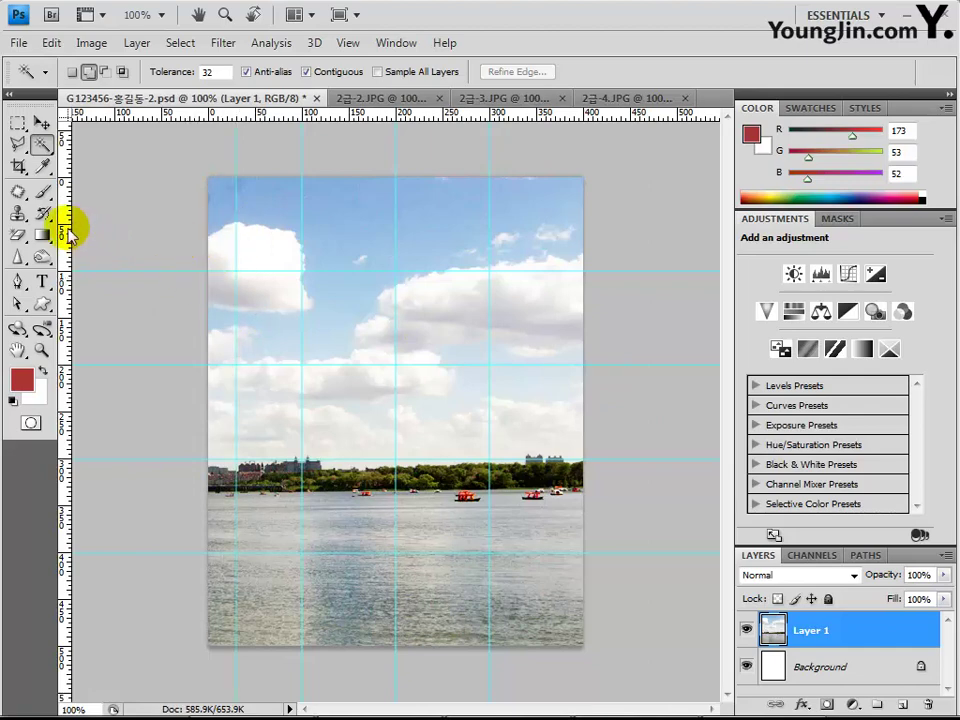
pyautogui.moveTo(69, 234); pyautogui.dragTo(555, 269)
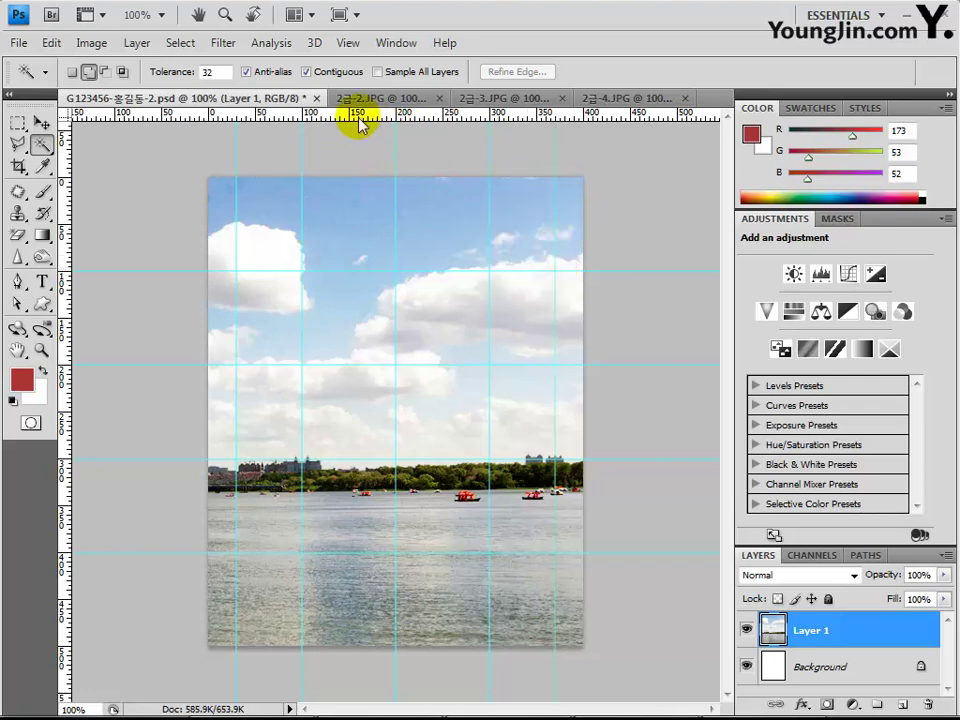
pyautogui.moveTo(359, 121); pyautogui.dragTo(348, 209)
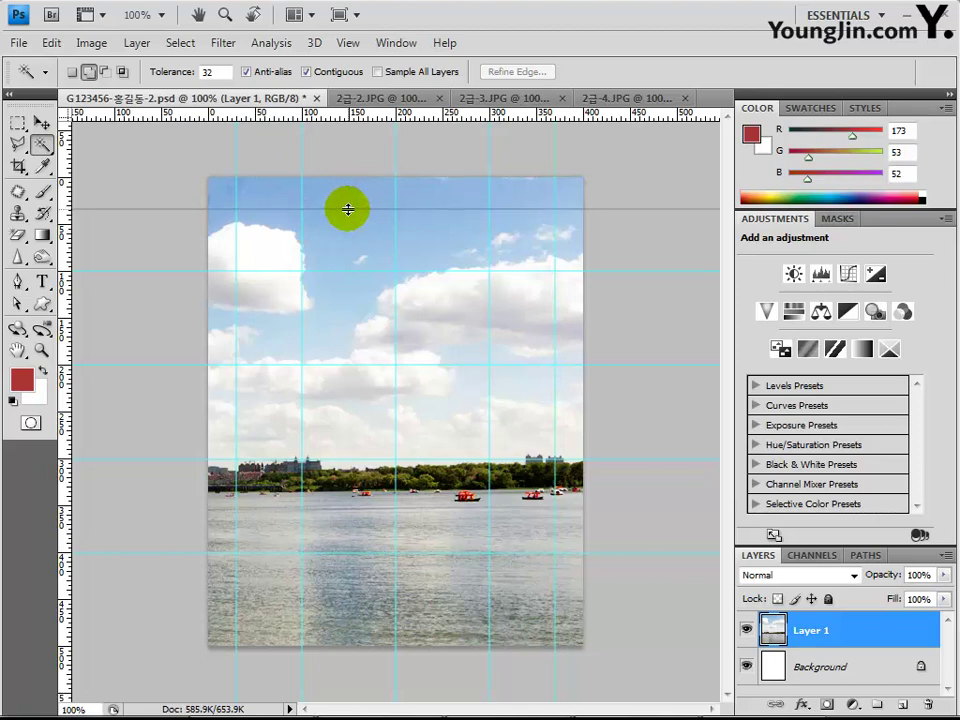
pyautogui.moveTo(348, 209); pyautogui.dragTo(348, 200)
pyautogui.moveTo(318, 116); pyautogui.dragTo(323, 619)
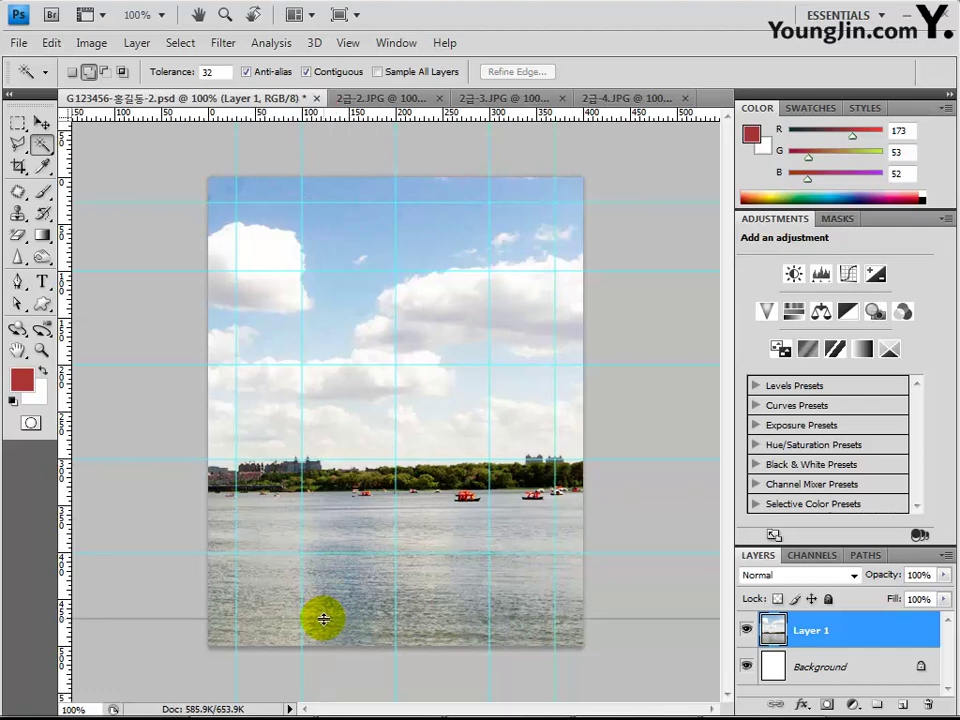
pyautogui.moveTo(323, 619); pyautogui.dragTo(323, 619)
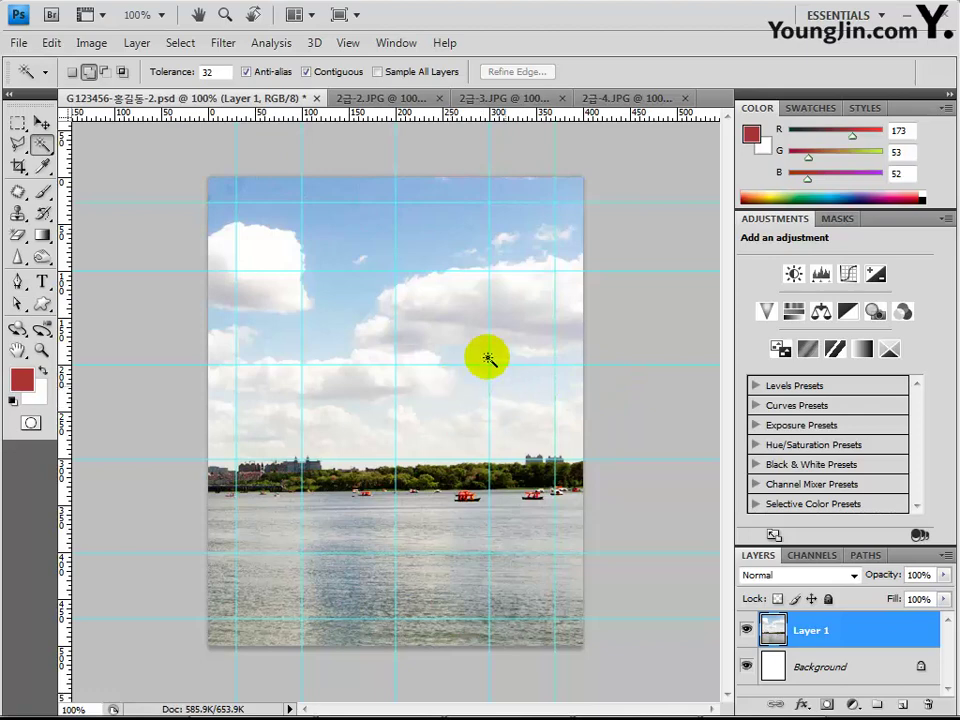
# Marquee-select the rectangle enclosed by the four border guides and invert the selection to cover only the outer frame.
pyautogui.click(17, 128)
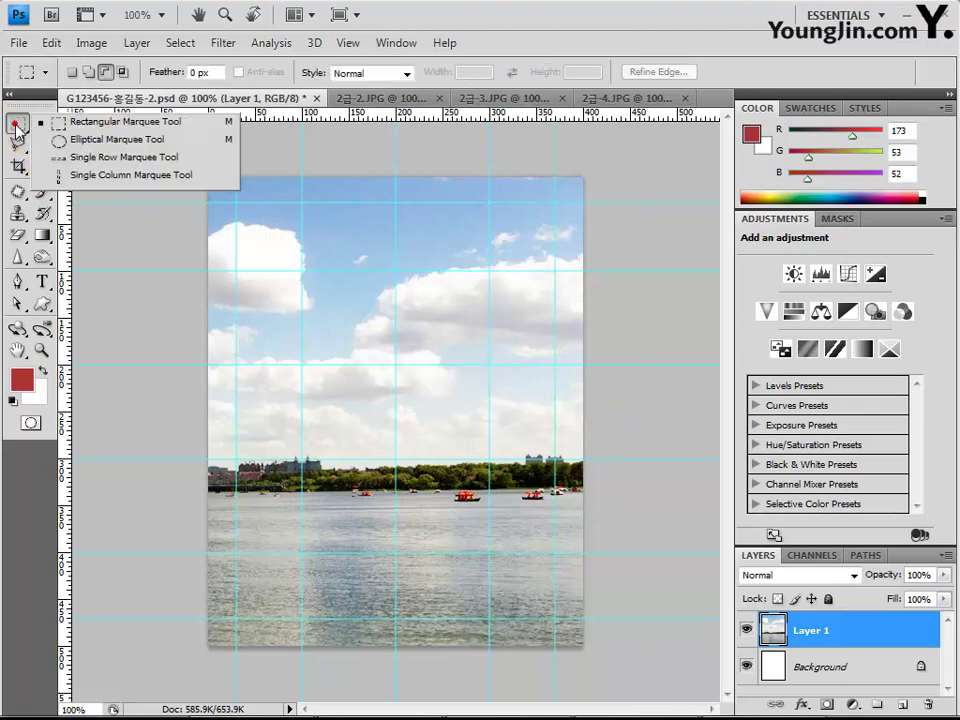
pyautogui.click(98, 130)
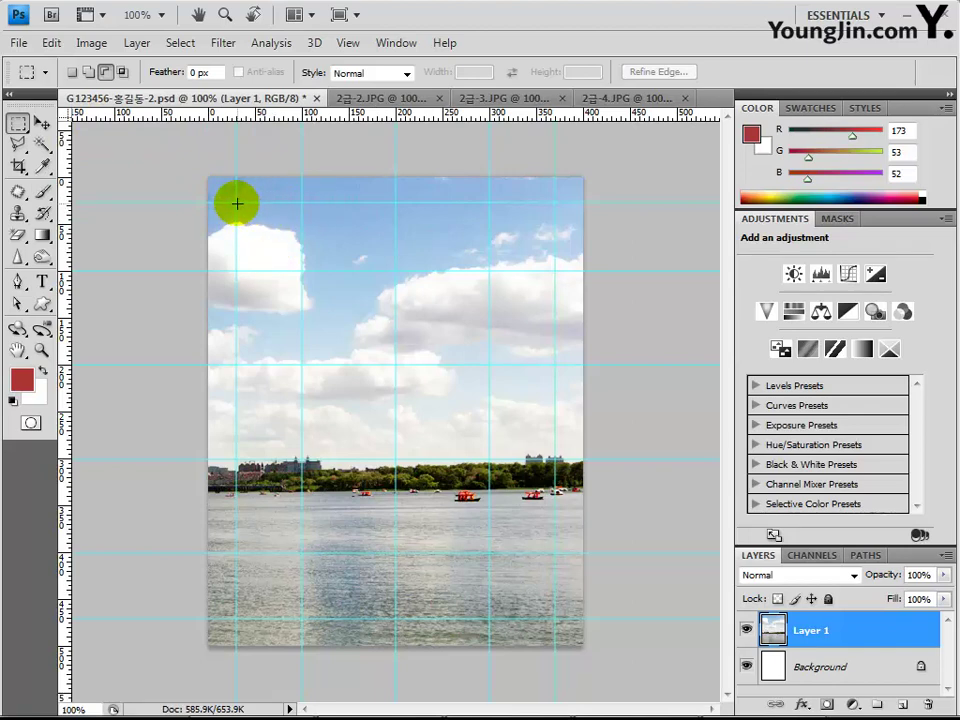
pyautogui.moveTo(237, 204); pyautogui.dragTo(555, 619)
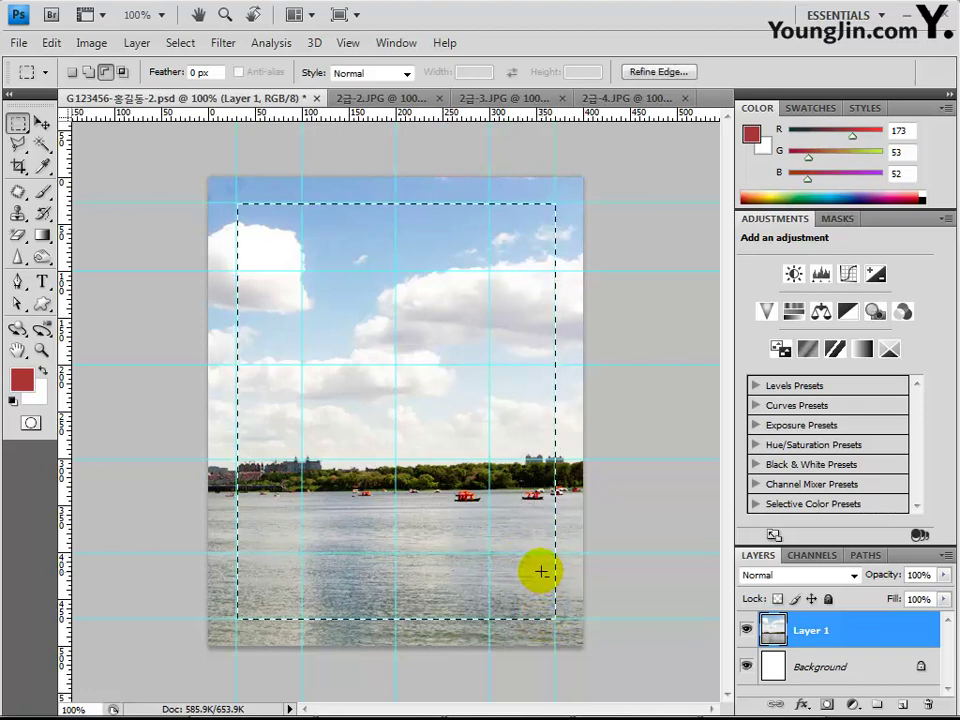
pyautogui.rightClick(421, 303)
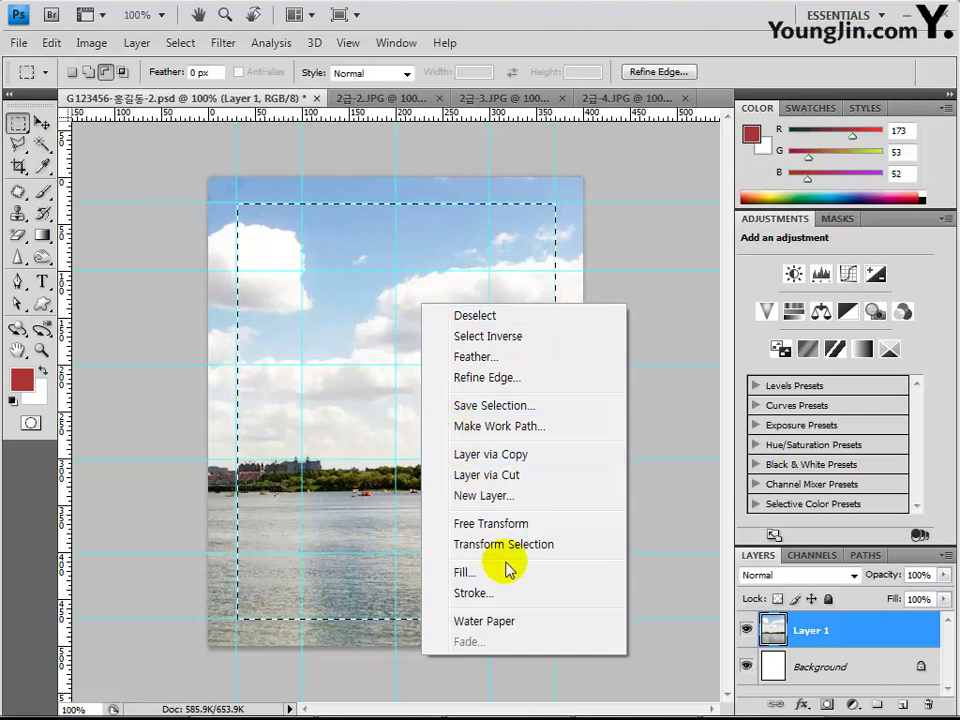
pyautogui.click(476, 337)
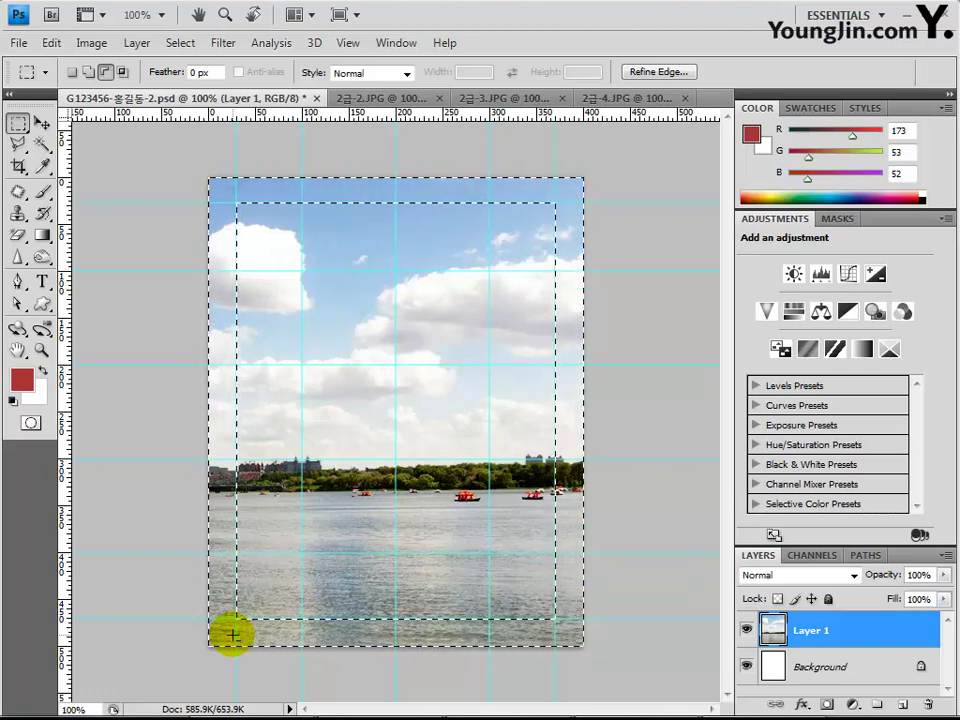
# Copy the selected frame area to its own layer and check it by briefly hiding Layer 1.
pyautogui.hotkey('ctrl', 'j')
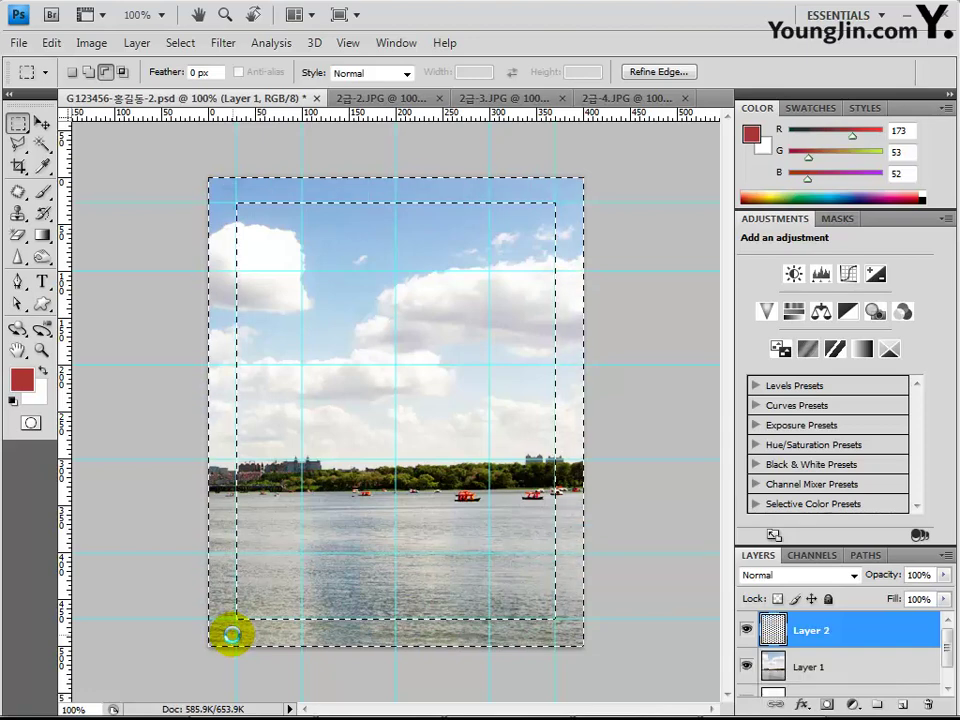
pyautogui.click(746, 665)
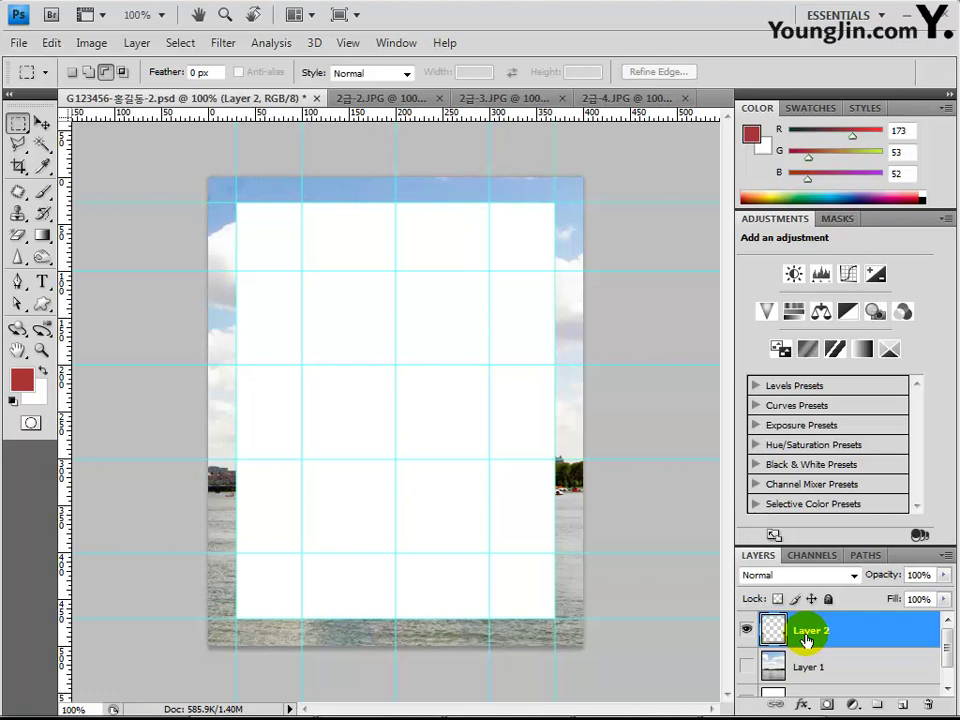
pyautogui.click(750, 670)
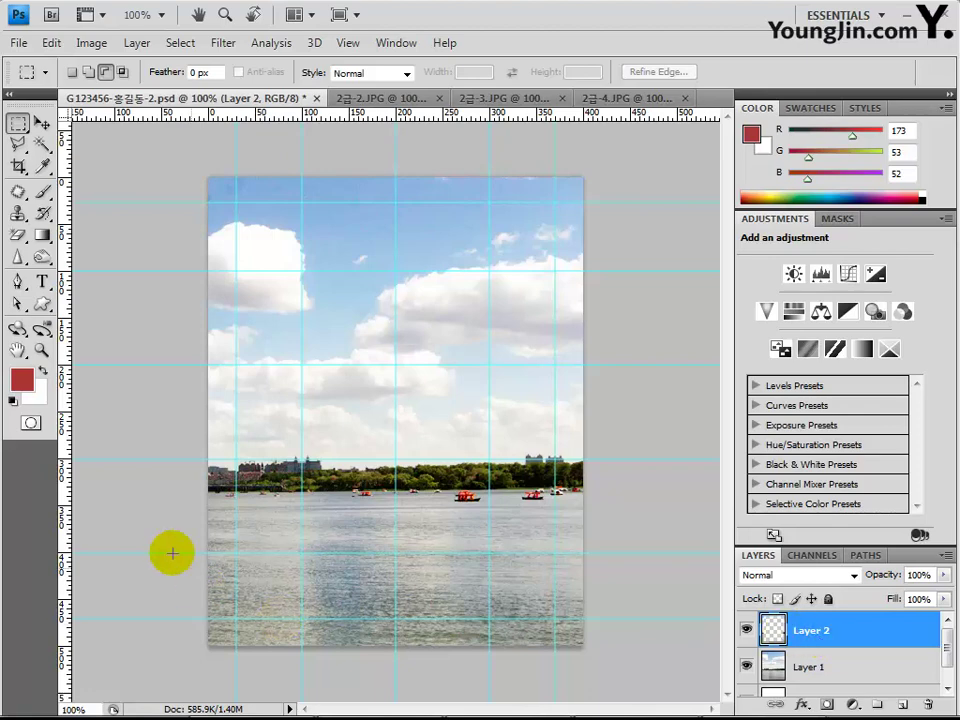
# Swap the foreground and background colours so that white is the foreground colour.
pyautogui.click(24, 385)
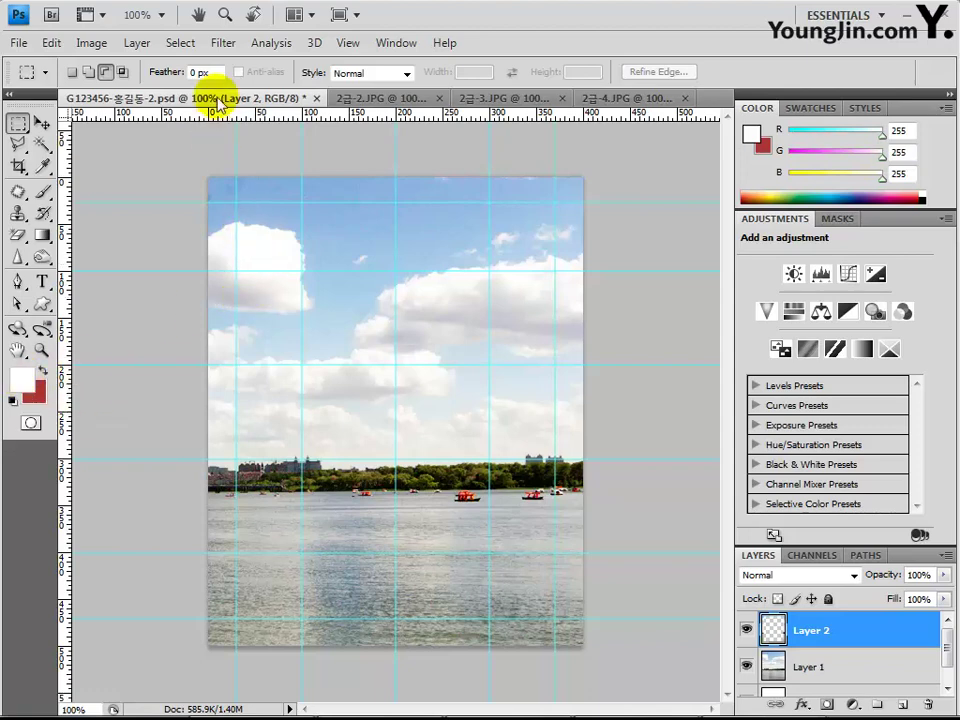
pyautogui.click(222, 50)
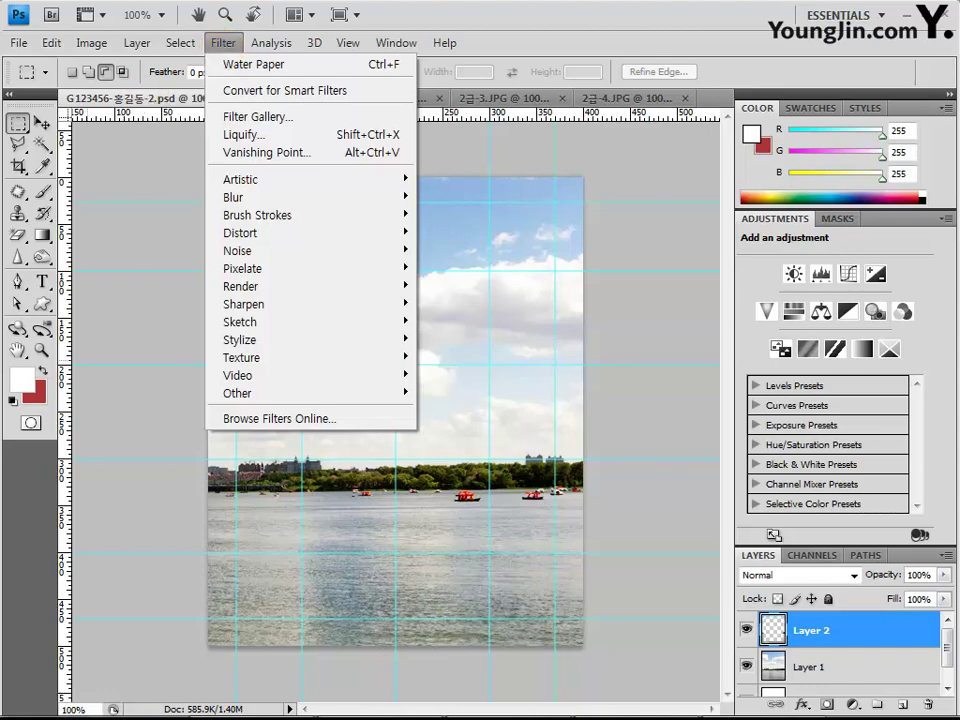
pyautogui.click(22, 379)
pyautogui.press('i')
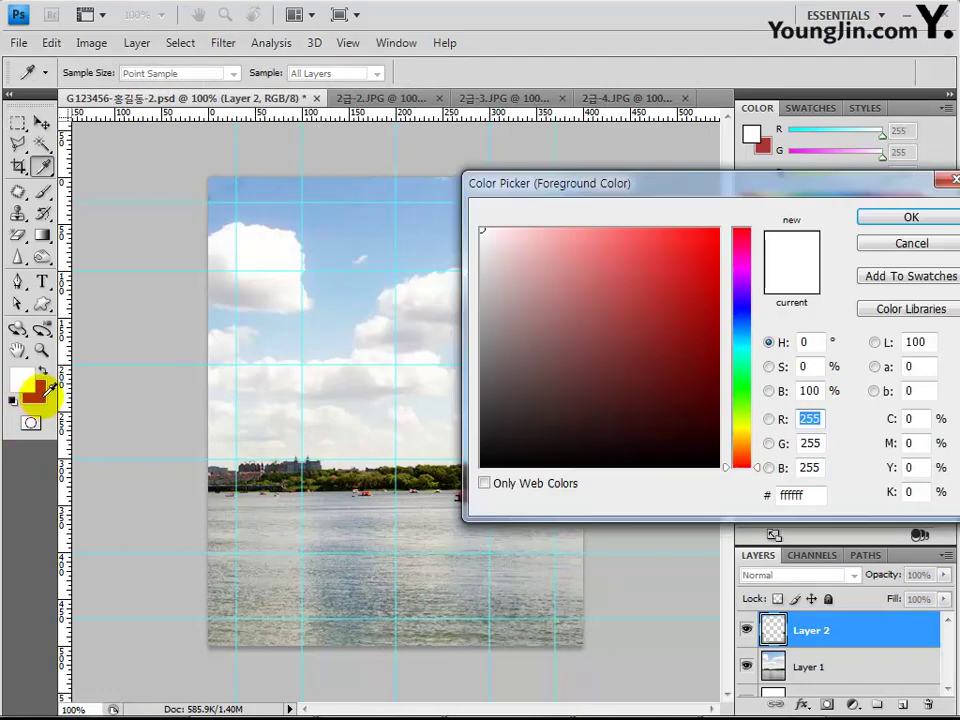
pyautogui.press('Escape')
pyautogui.press('m')
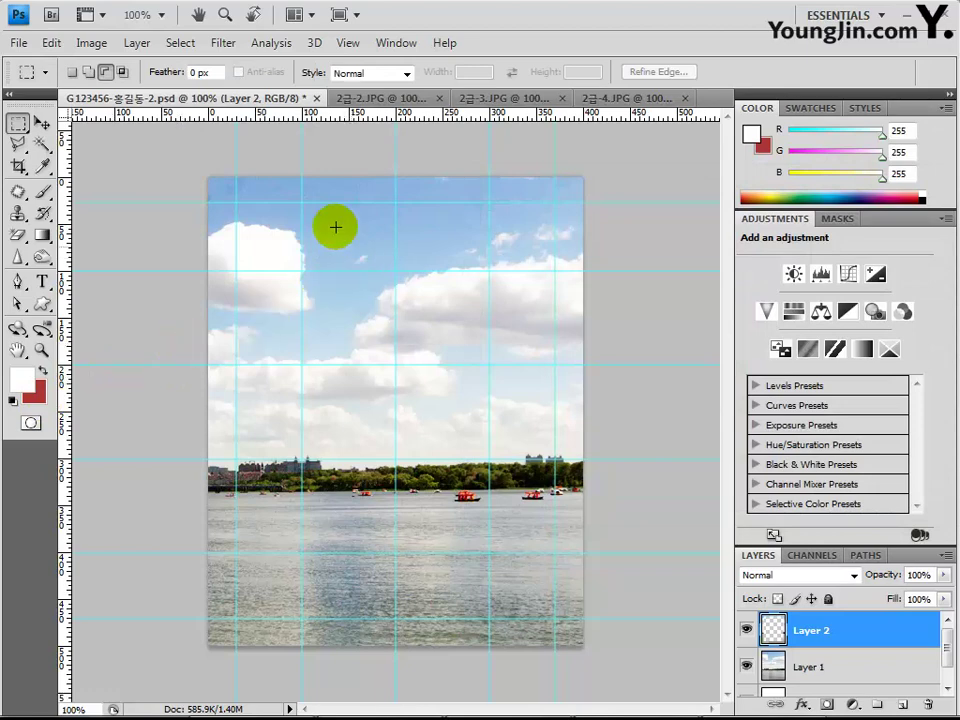
# Apply the Stained Glass filter to the frame on Layer 2 with cell size 10, border thickness 4 and light intensity 3.
pyautogui.click(222, 43)
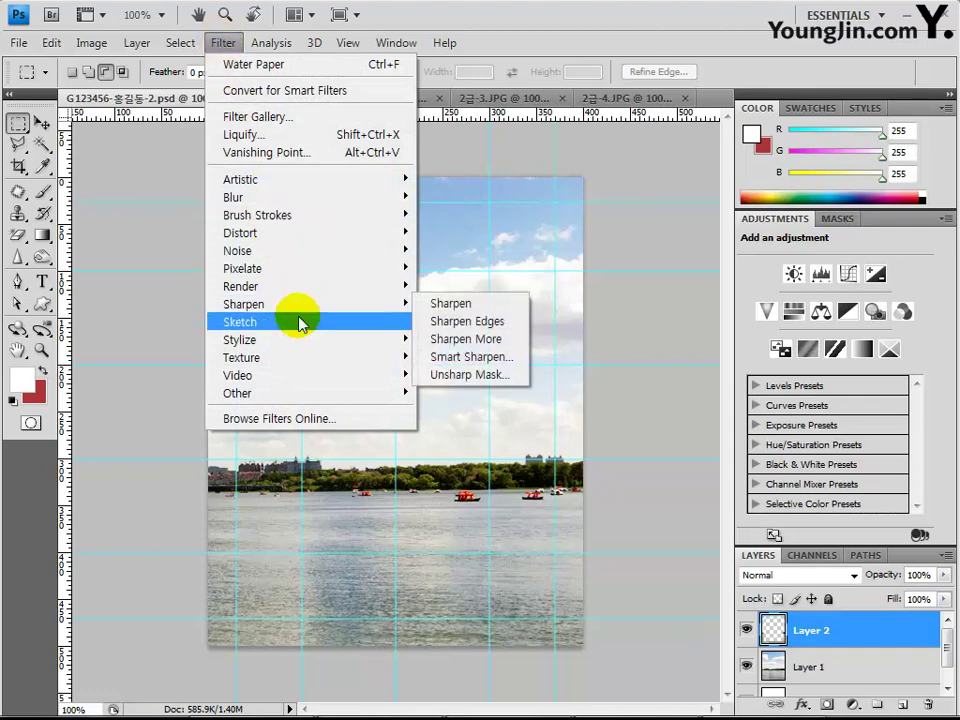
pyautogui.moveTo(304, 363)
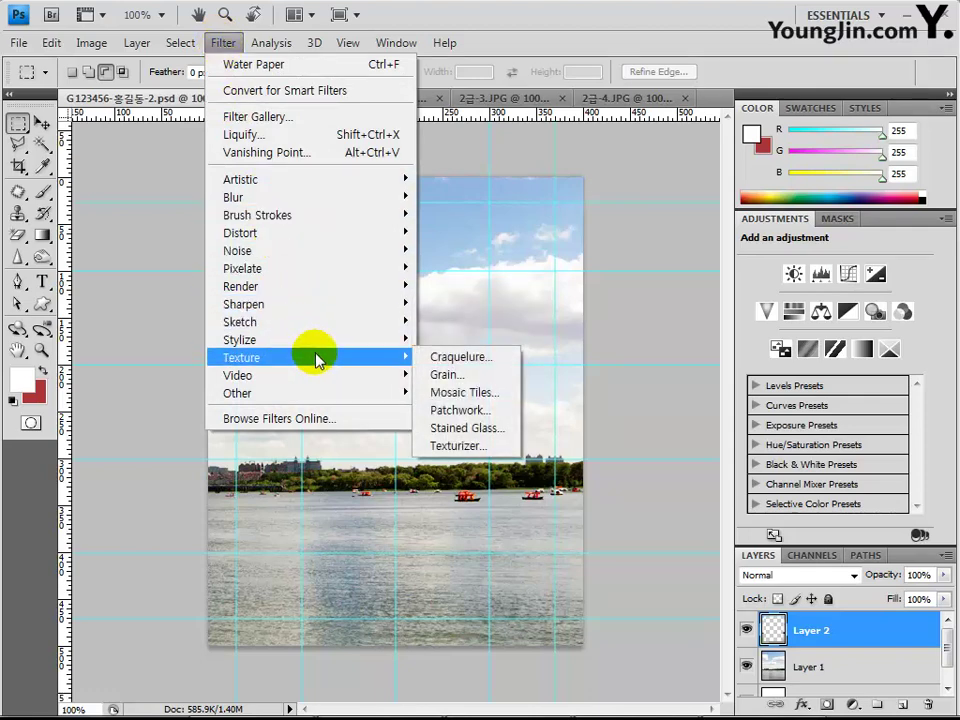
pyautogui.click(490, 430)
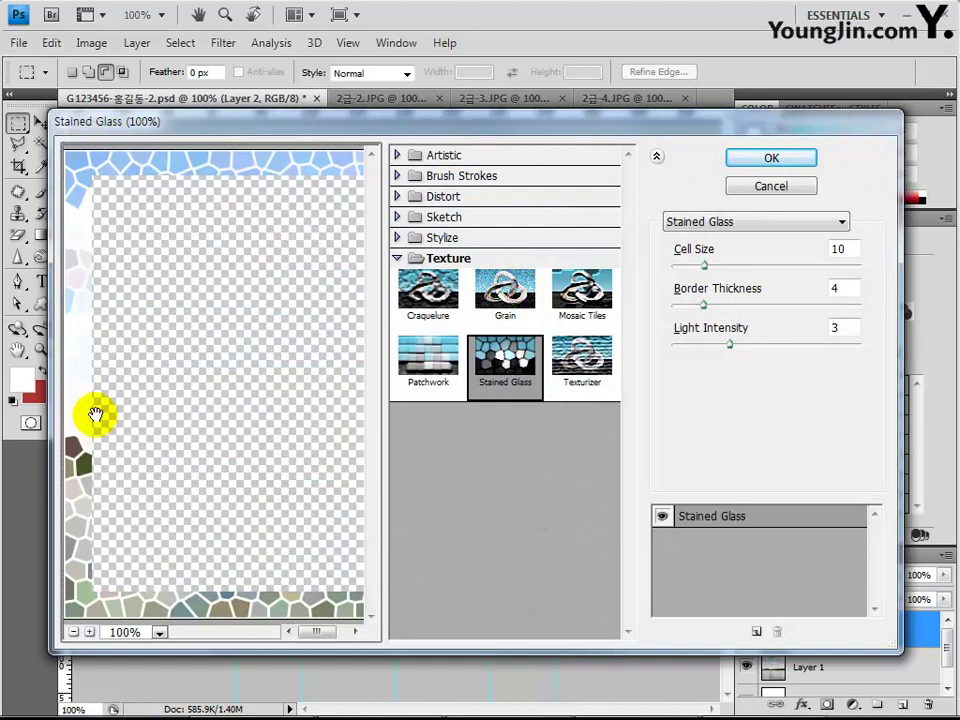
pyautogui.moveTo(257, 611); pyautogui.dragTo(349, 603)
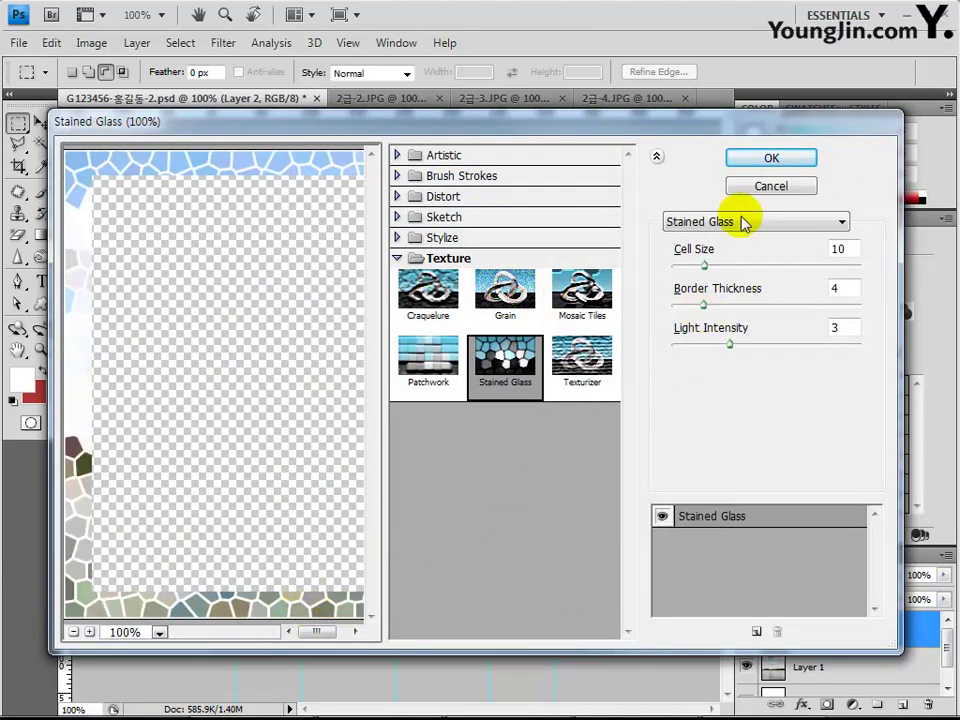
pyautogui.click(778, 160)
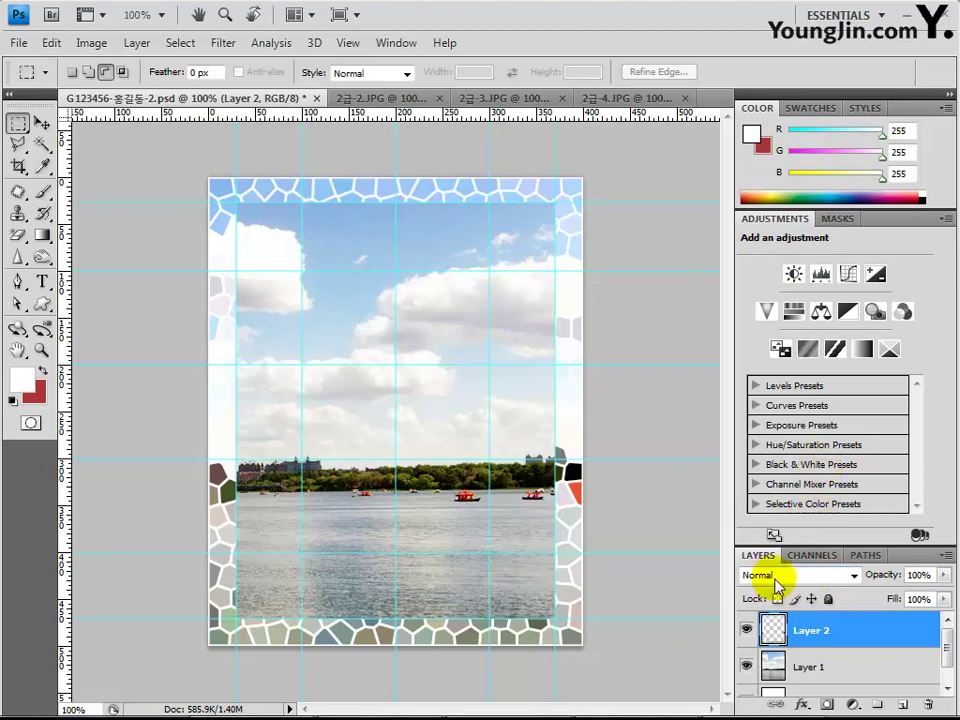
# Add a Stroke layer style to the frame on Layer 2 with a size of 7 px.
pyautogui.click(793, 621)
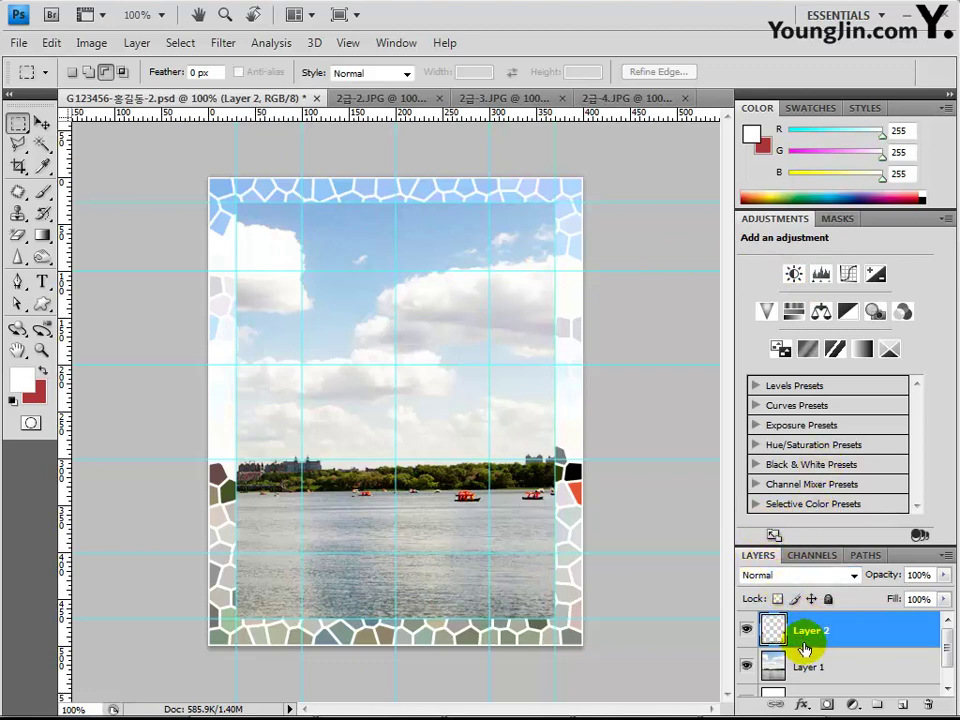
pyautogui.click(804, 705)
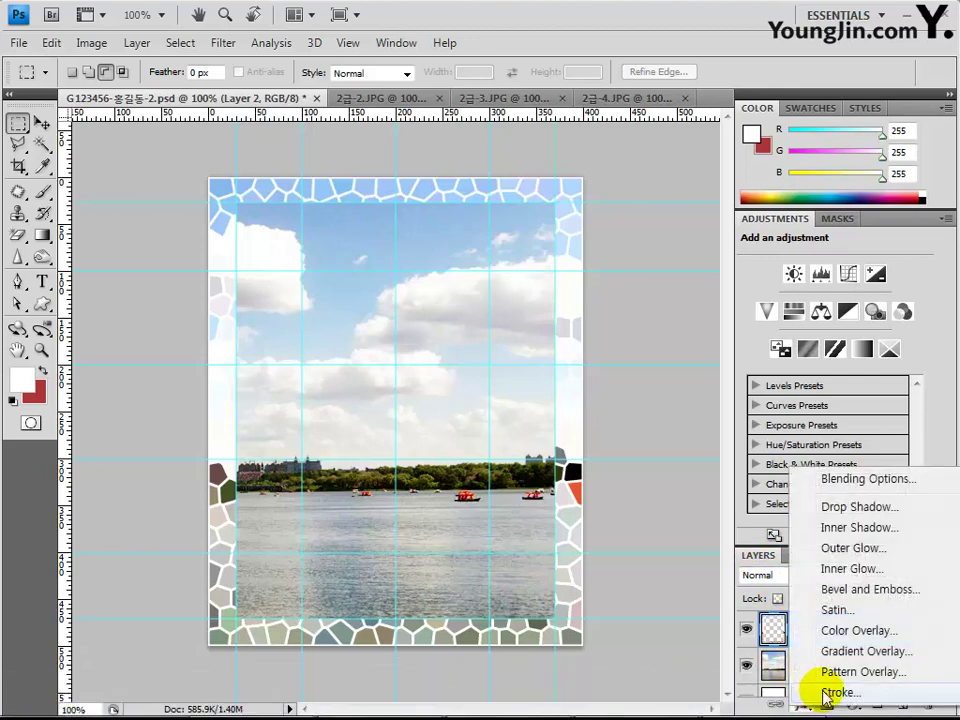
pyautogui.click(818, 691)
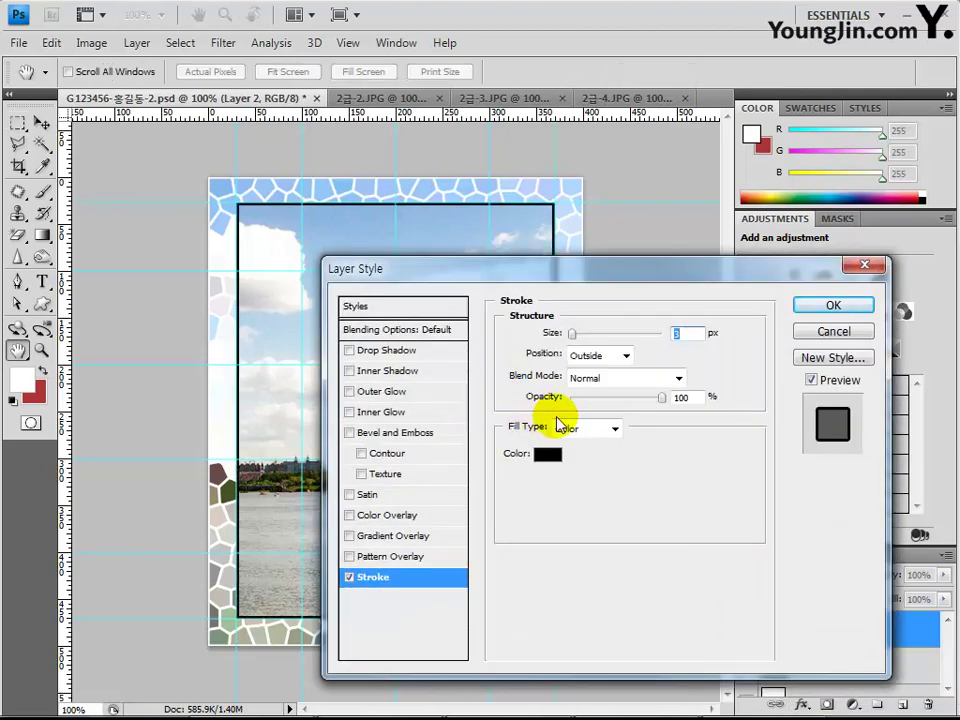
pyautogui.click(694, 334)
pyautogui.write('7')
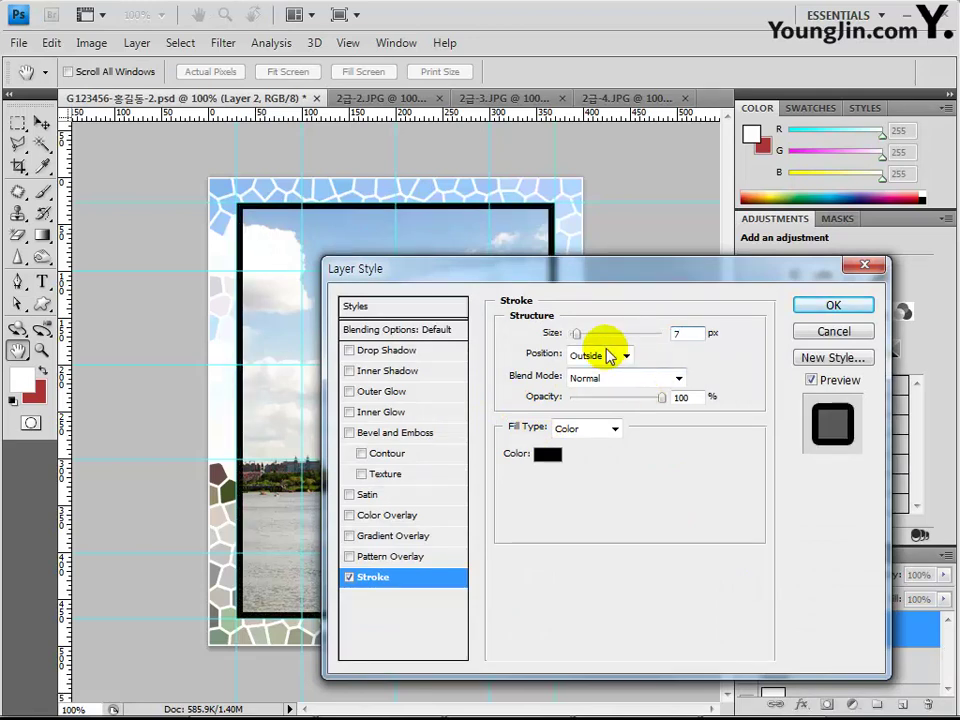
# Set the stroke colour of the frame to yellow f0ff00.
pyautogui.click(548, 454)
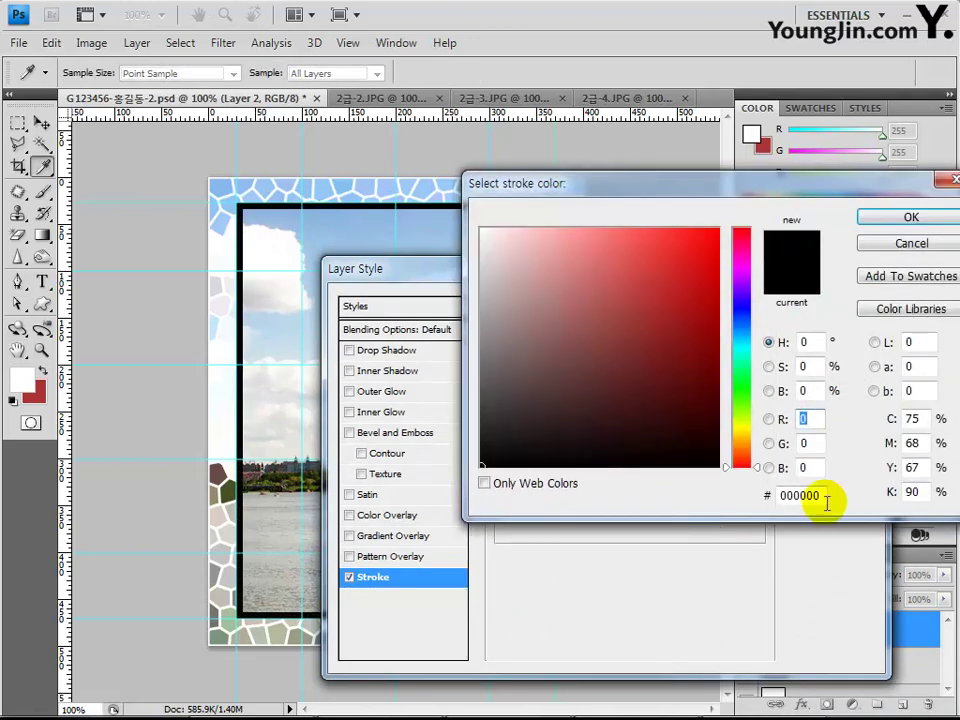
pyautogui.doubleClick(819, 495)
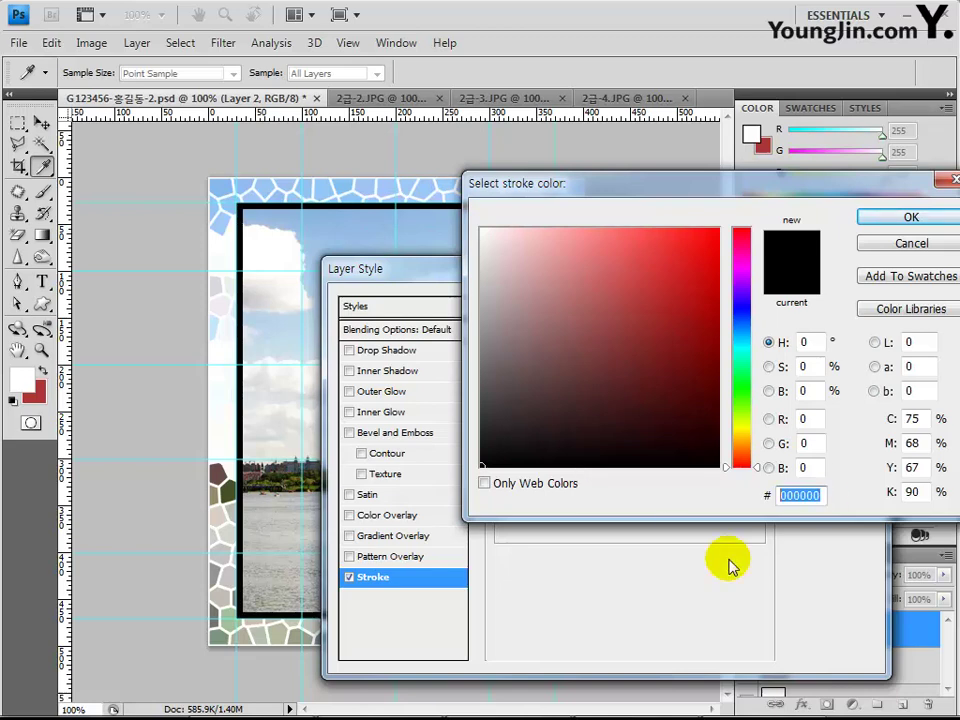
pyautogui.write('0')
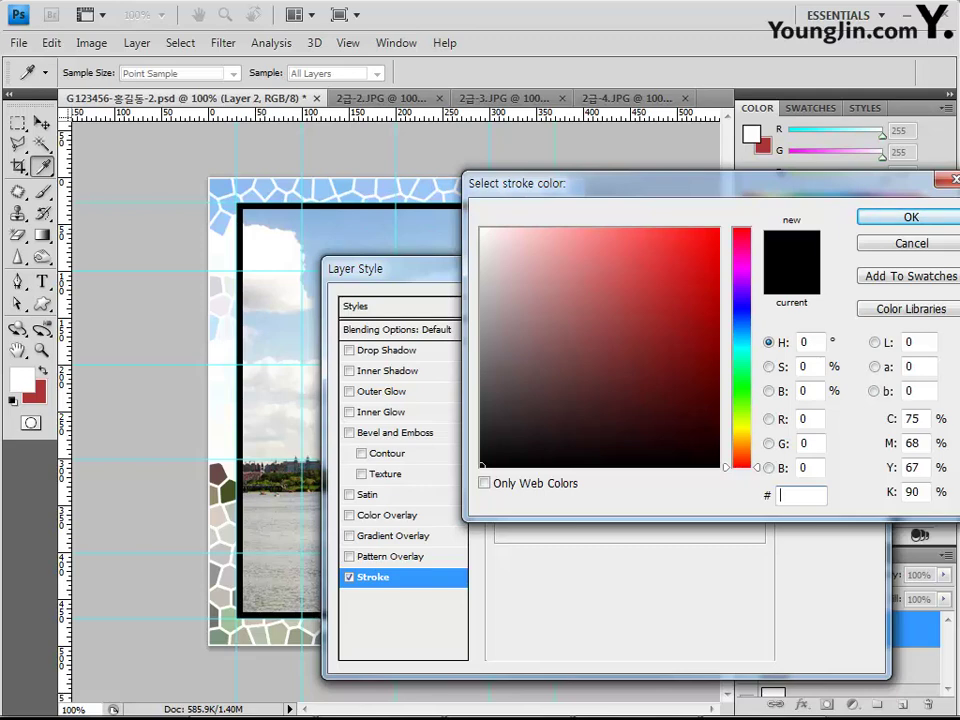
pyautogui.write('f0f')
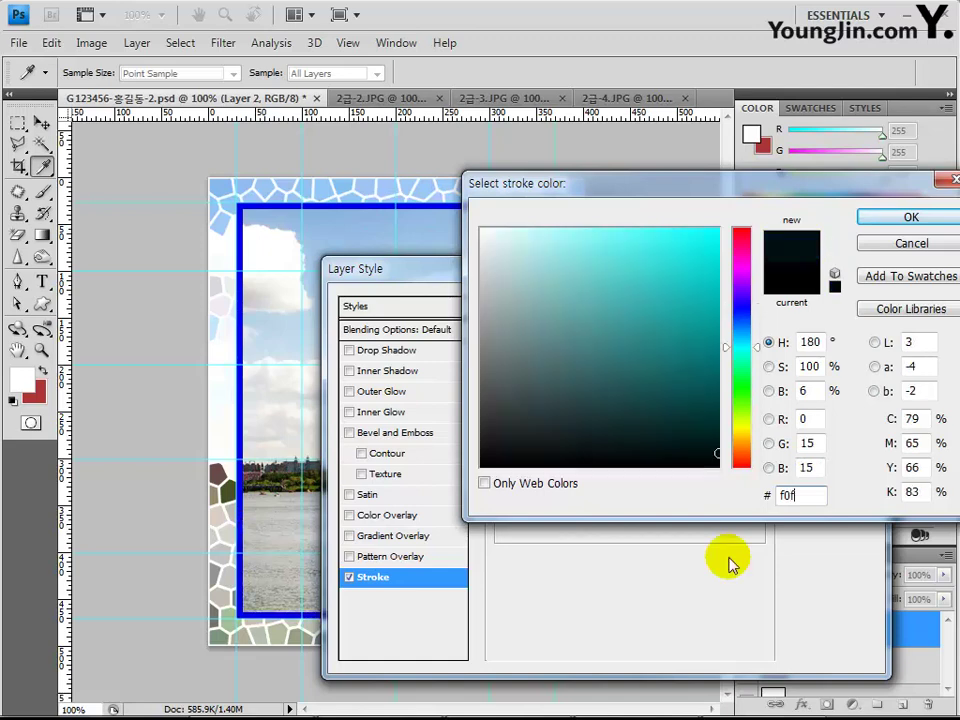
pyautogui.write('f00')
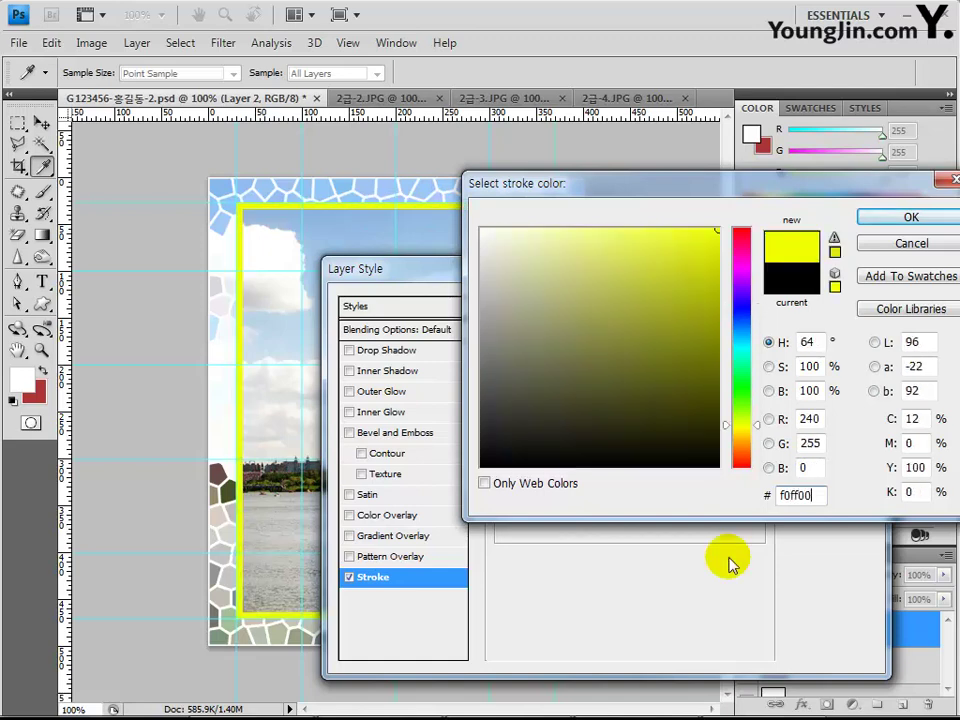
pyautogui.press('Return')
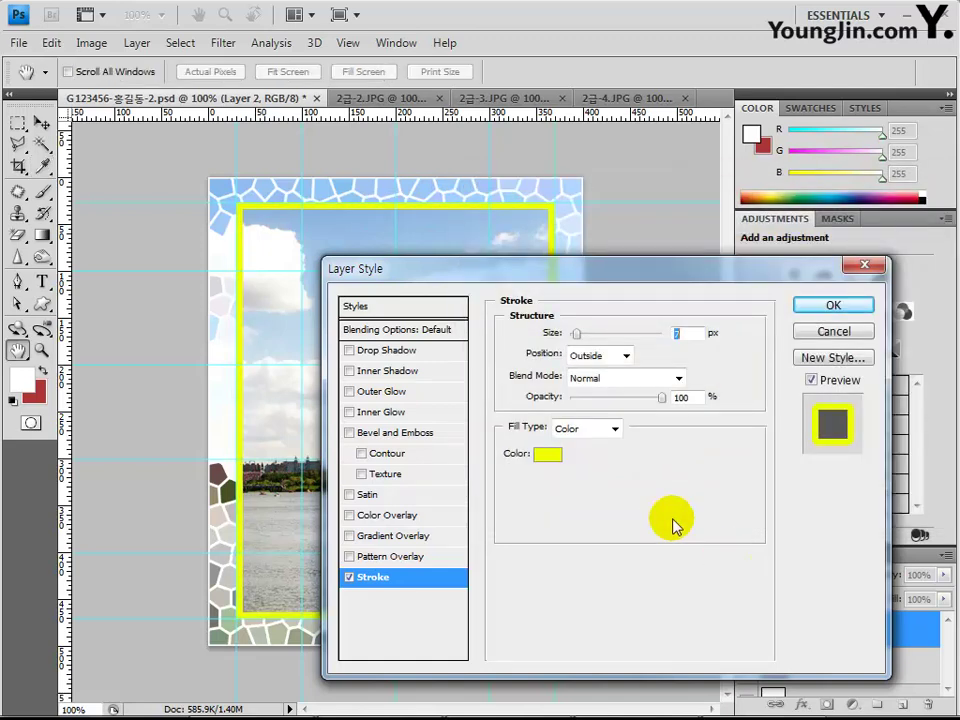
# Add a Drop Shadow to the frame layer with distance 10 px and size 10 px, and apply the layer style.
pyautogui.click(403, 355)
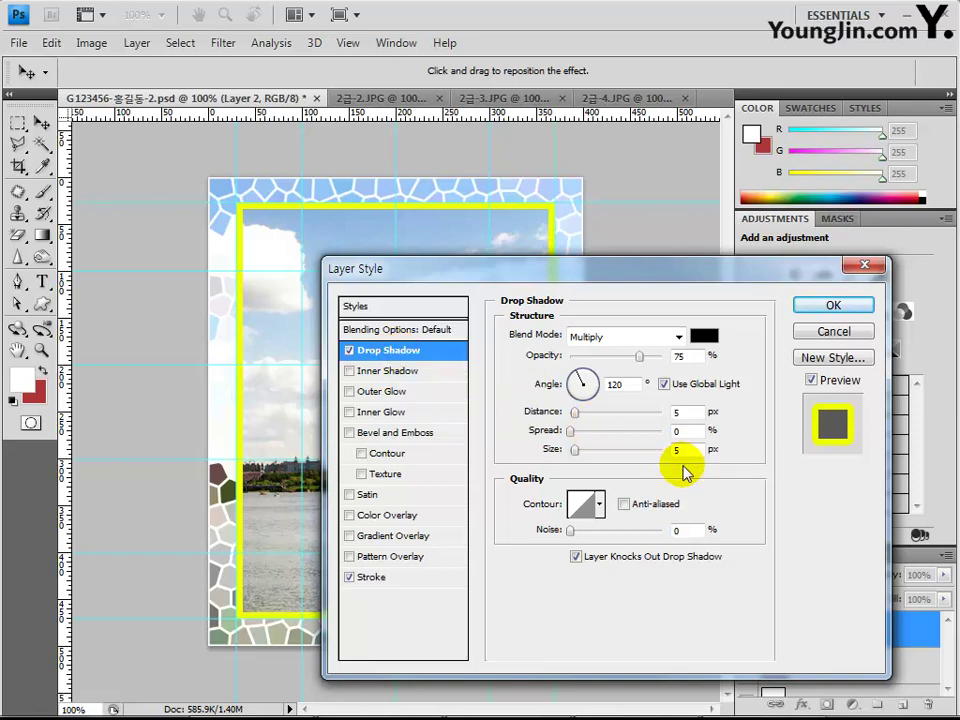
pyautogui.doubleClick(678, 411)
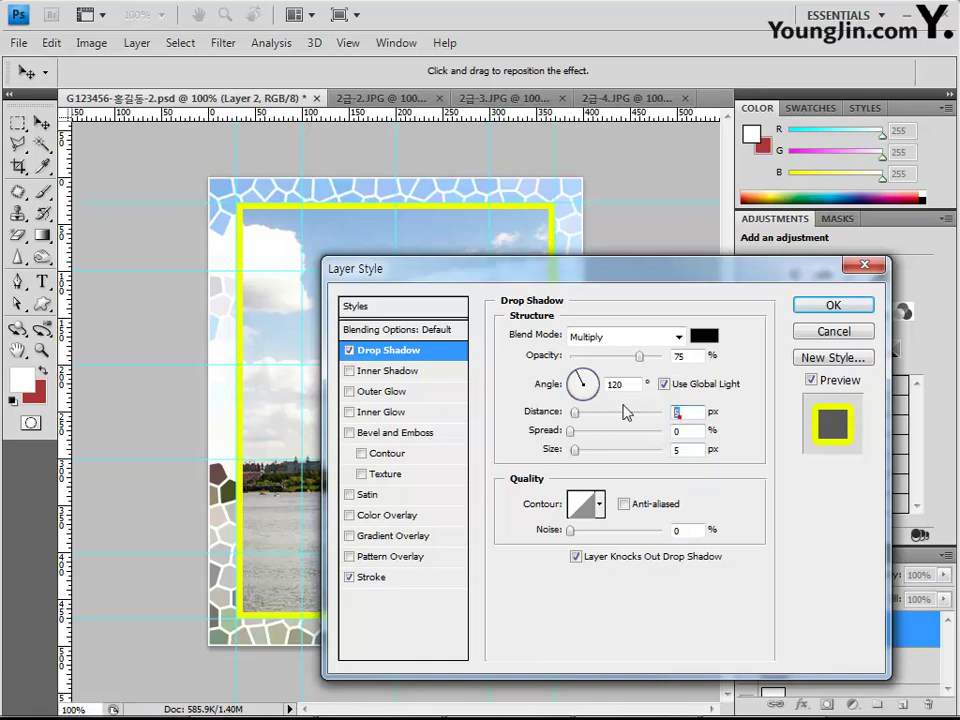
pyautogui.write('10')
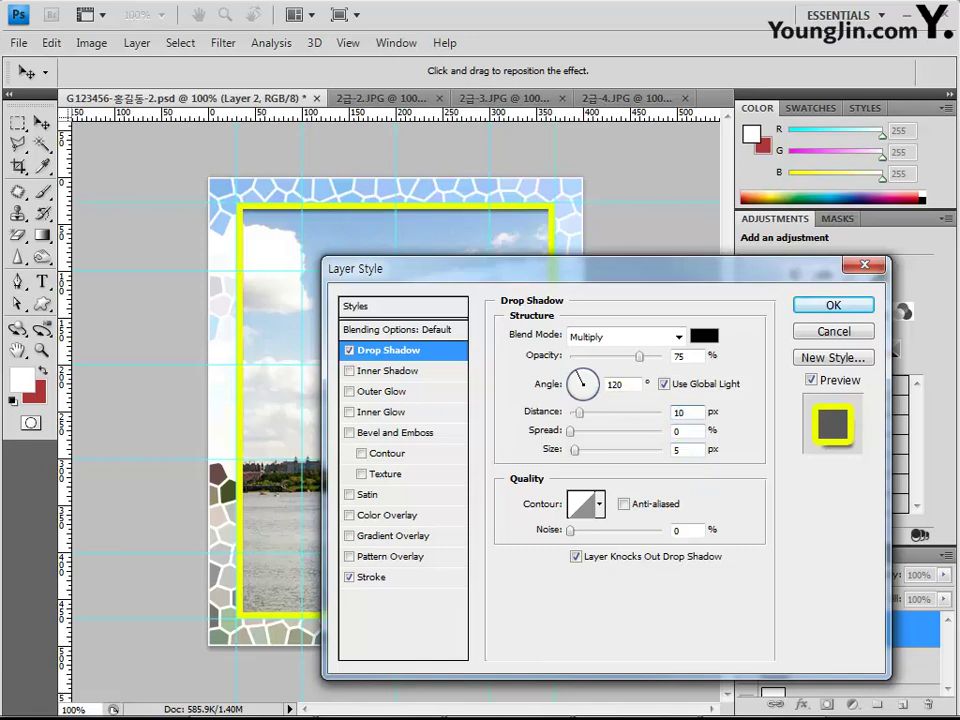
pyautogui.doubleClick(688, 451)
pyautogui.write('10')
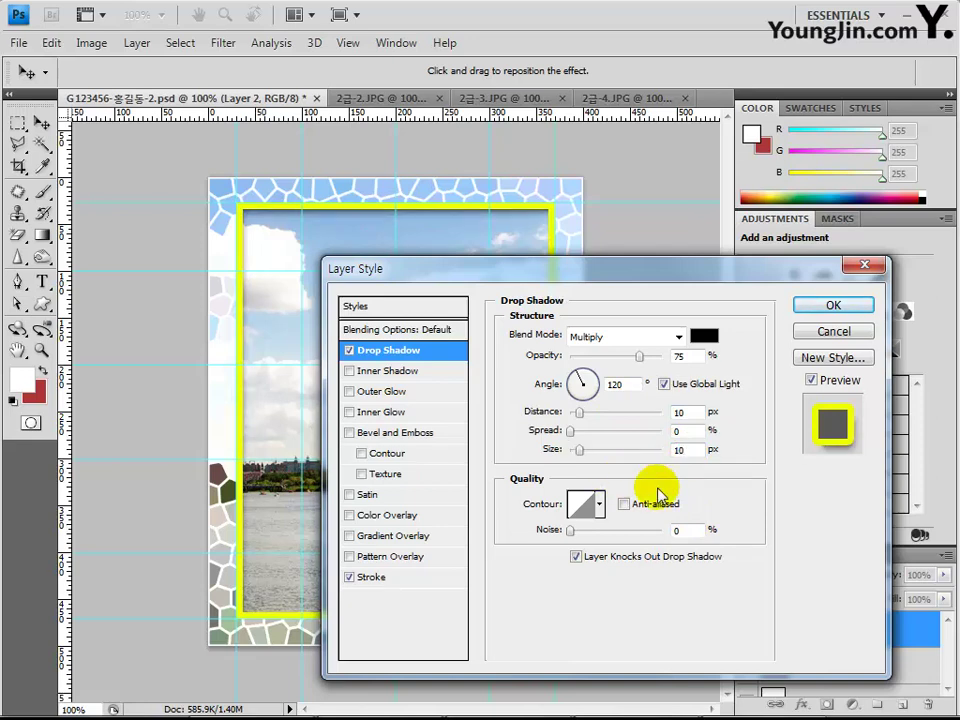
pyautogui.click(832, 305)
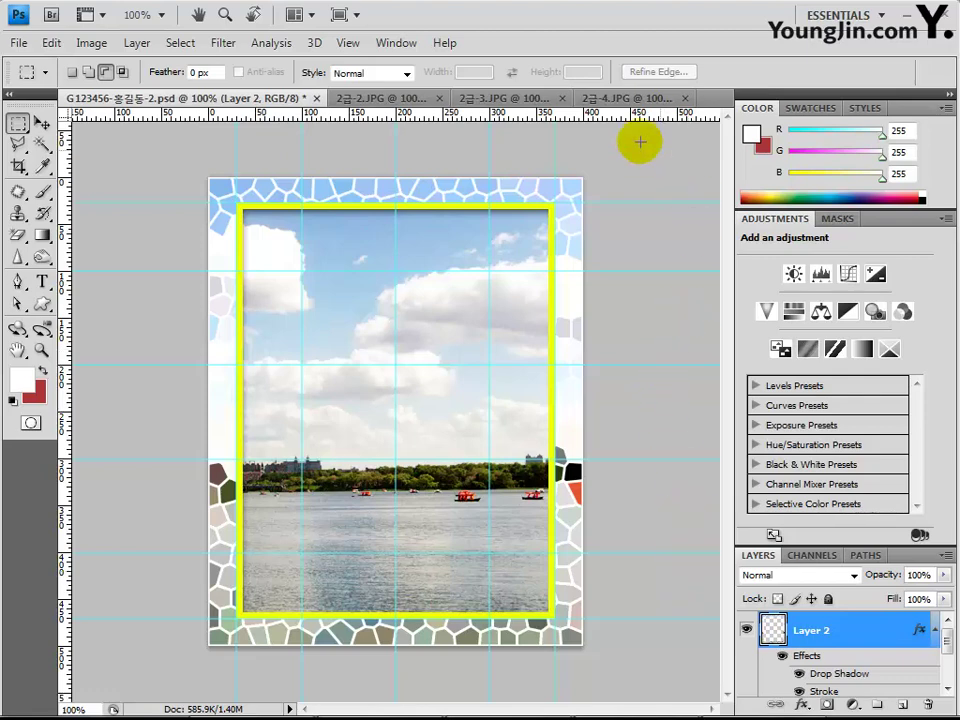
# In 2급-3.JPG, select the white background with the Magic Wand and invert the selection to cover the blue pouch.
pyautogui.click(512, 99)
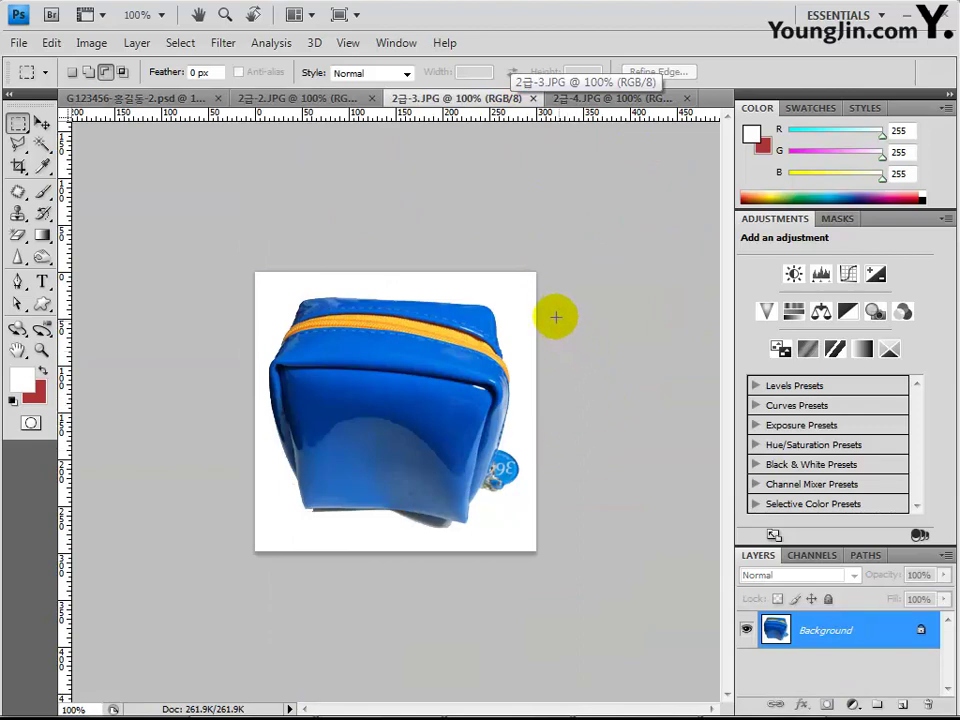
pyautogui.click(41, 144)
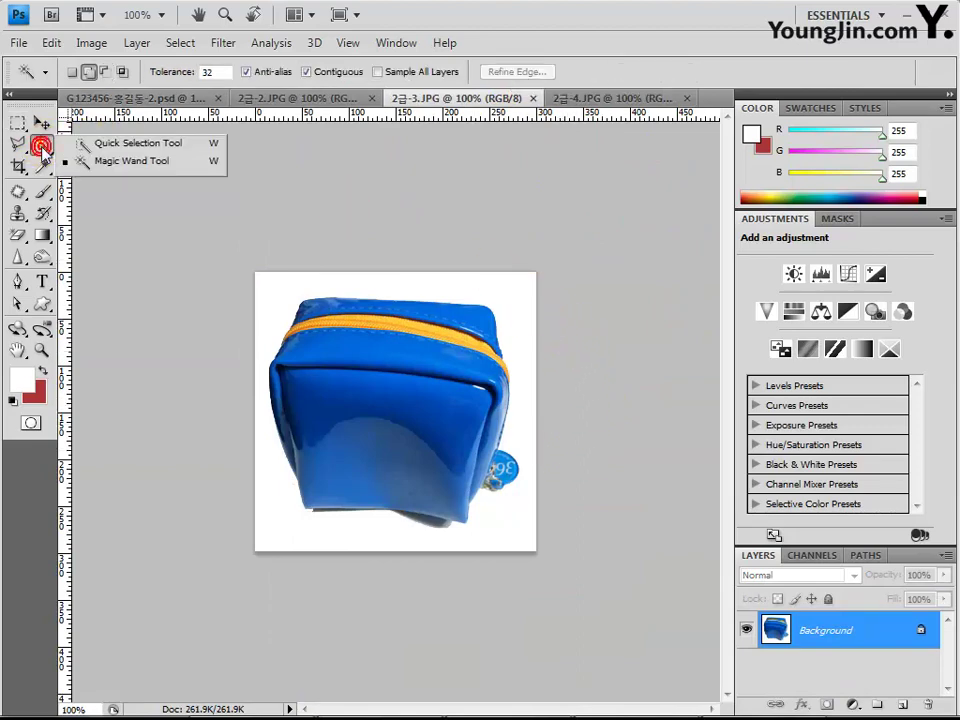
pyautogui.click(129, 166)
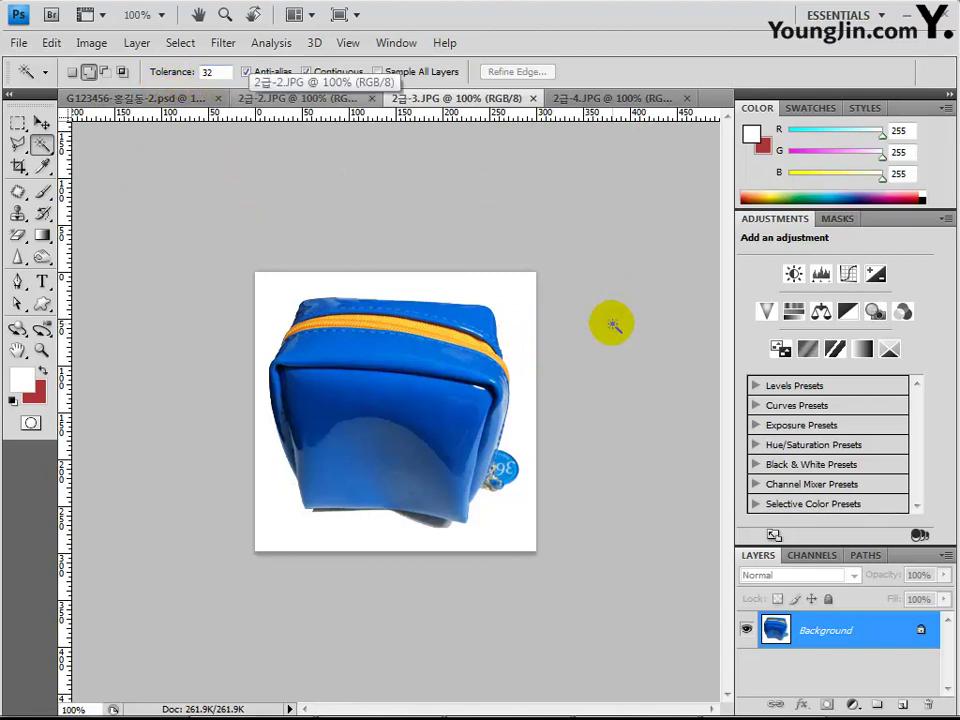
pyautogui.click(515, 316)
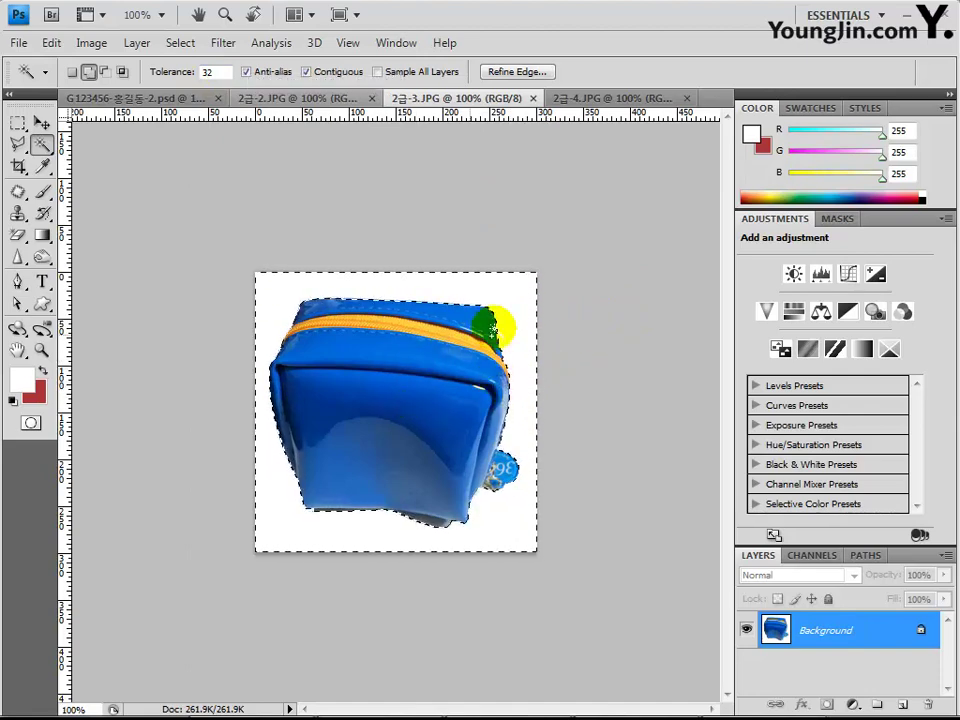
pyautogui.rightClick(522, 313)
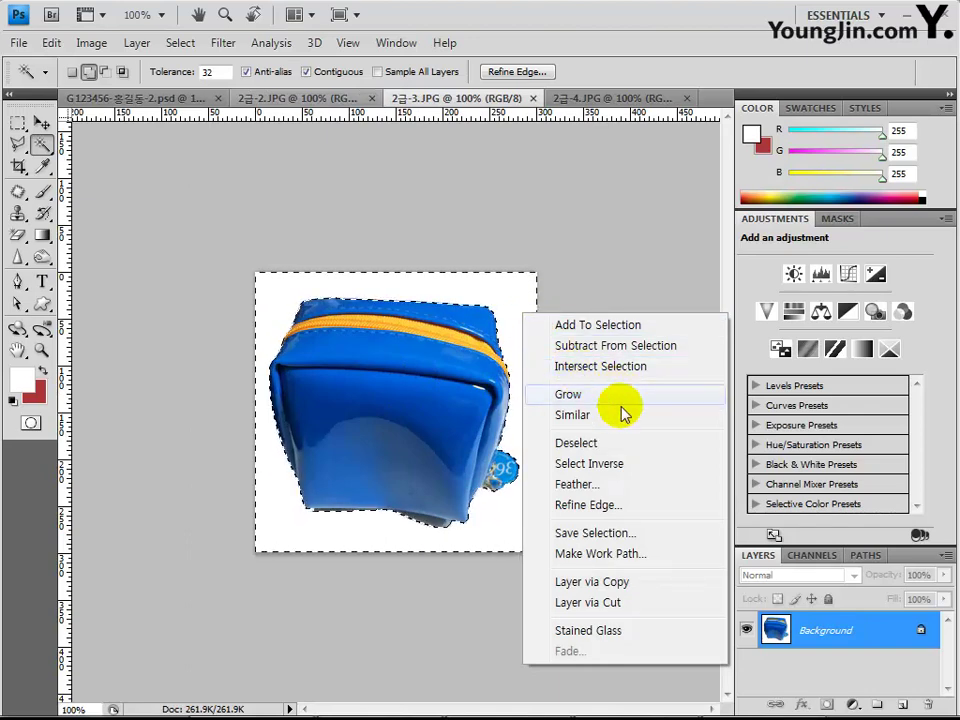
pyautogui.click(590, 464)
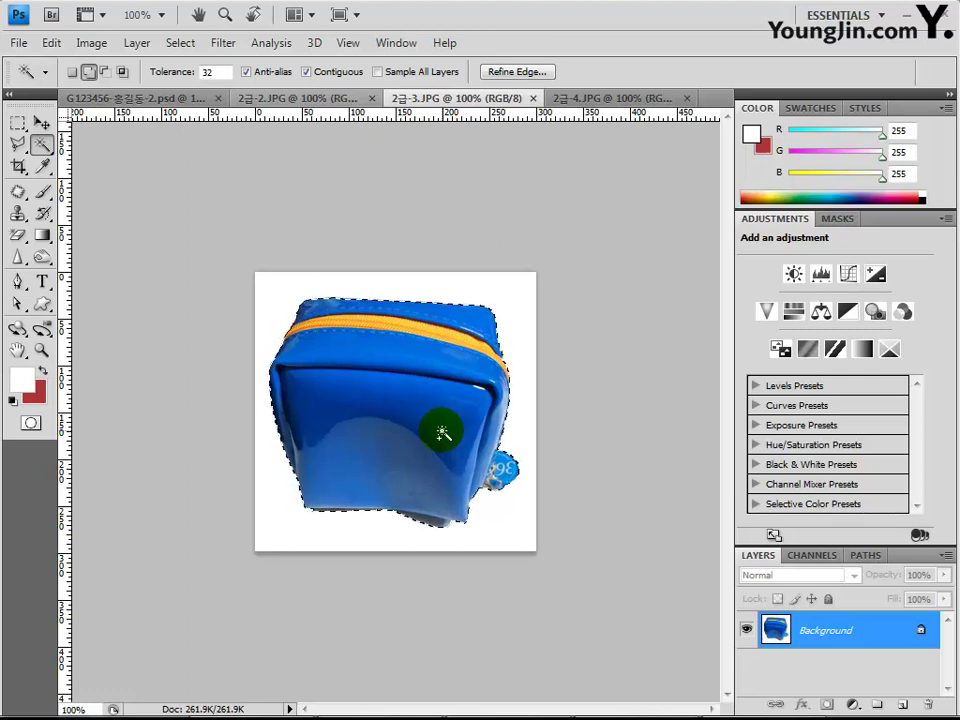
# Copy the selected blue pouch and paste it into the lake composition.
pyautogui.click(403, 381)
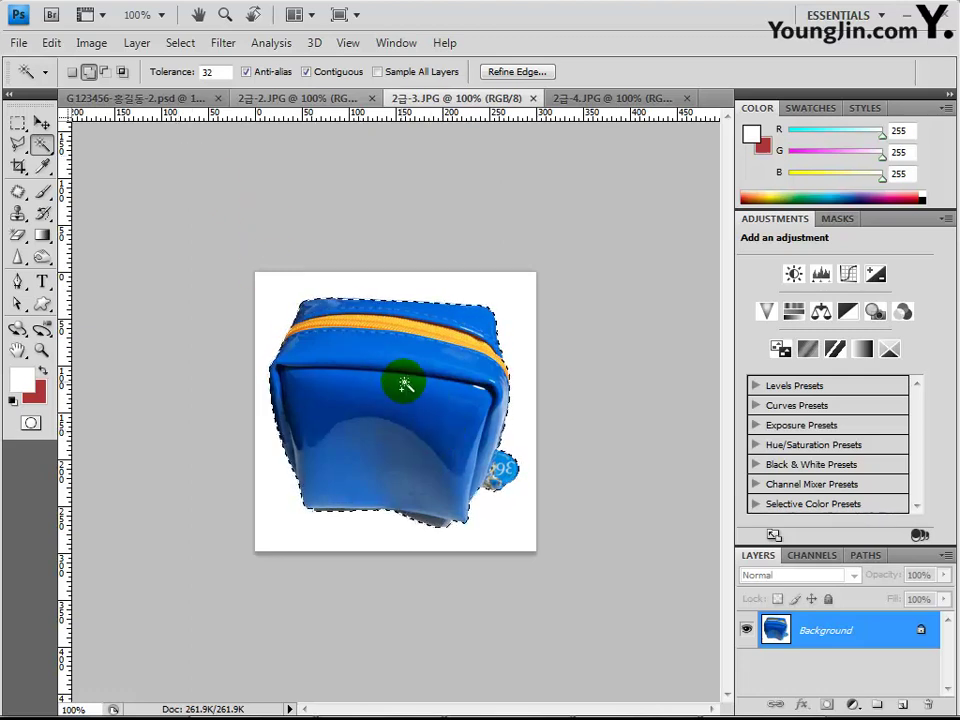
pyautogui.click(55, 43)
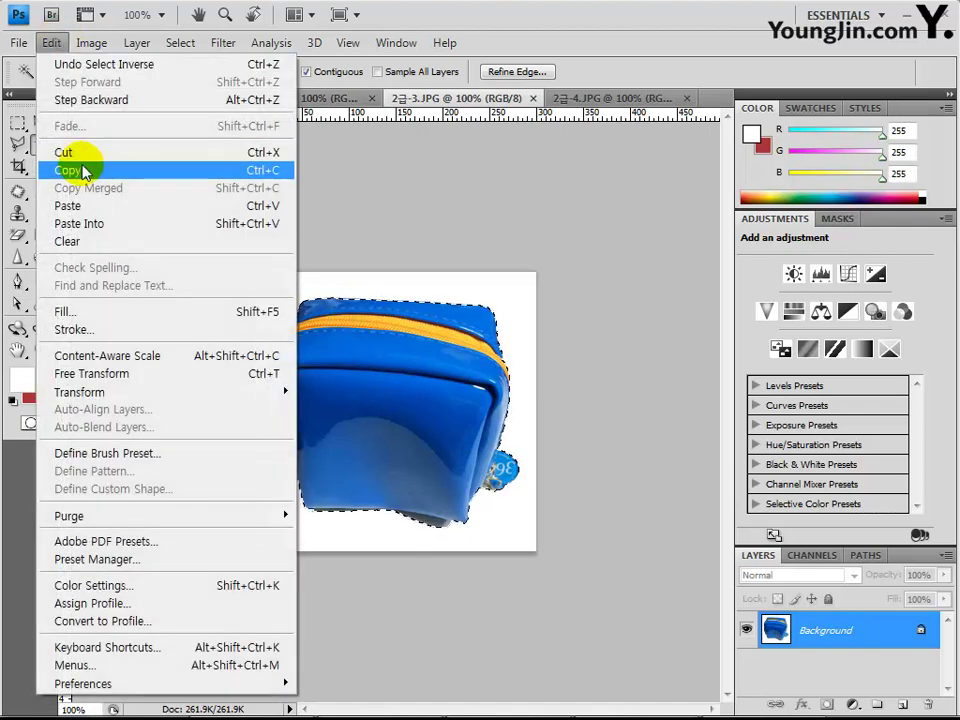
pyautogui.click(82, 165)
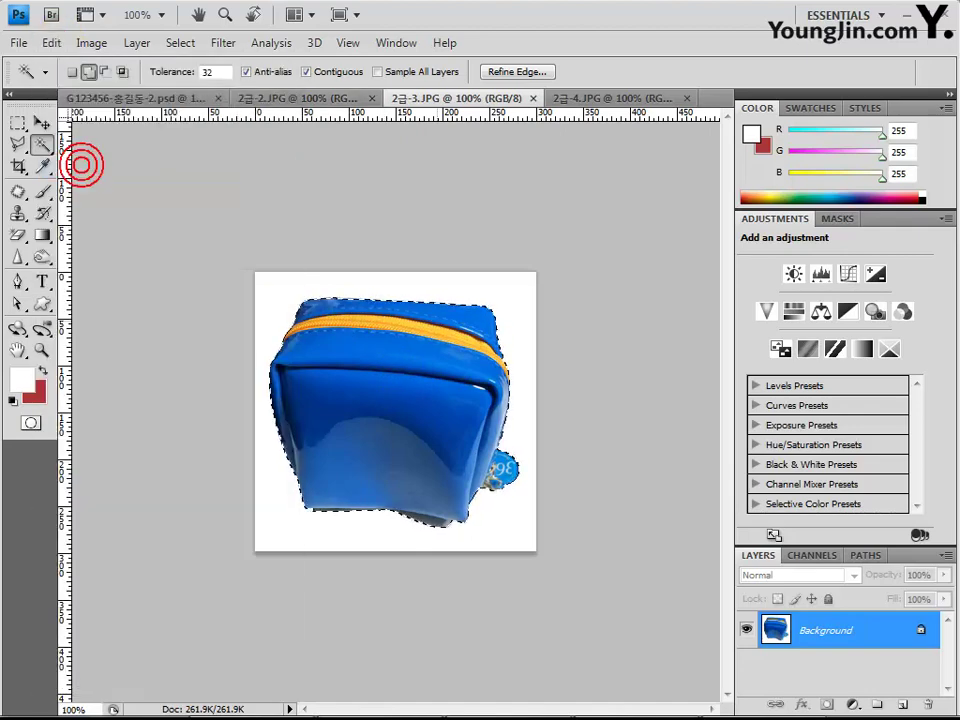
pyautogui.click(120, 98)
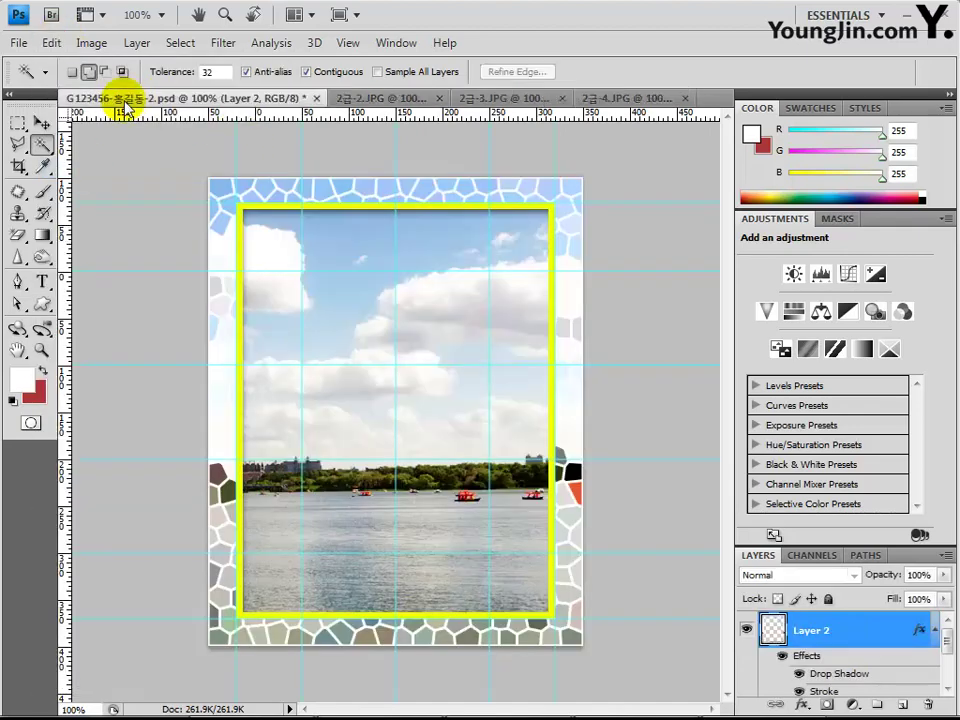
pyautogui.click(47, 43)
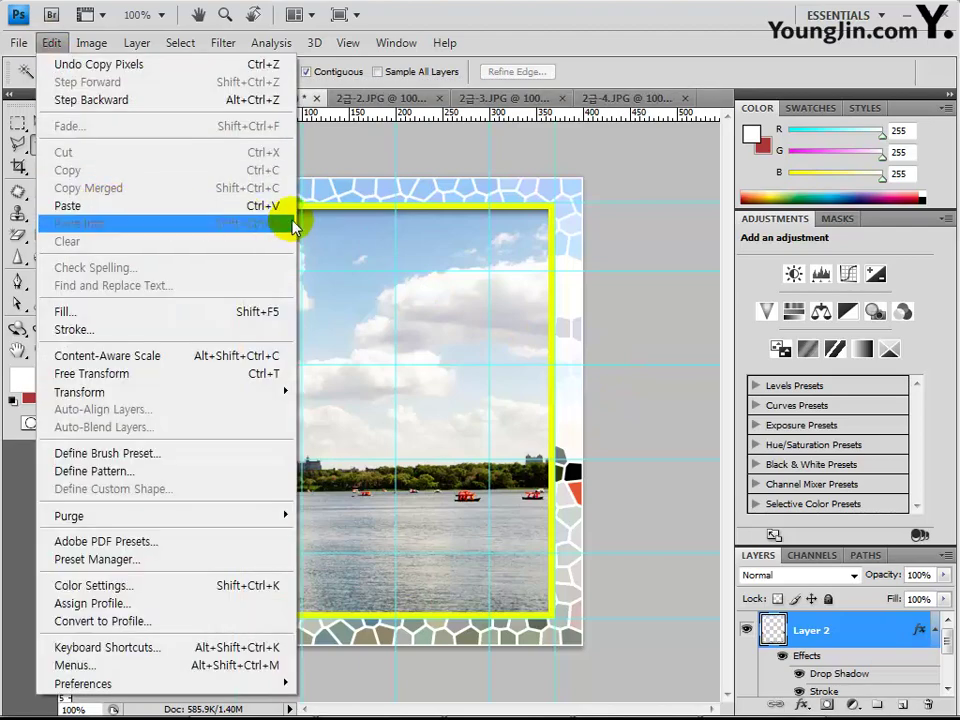
pyautogui.click(275, 204)
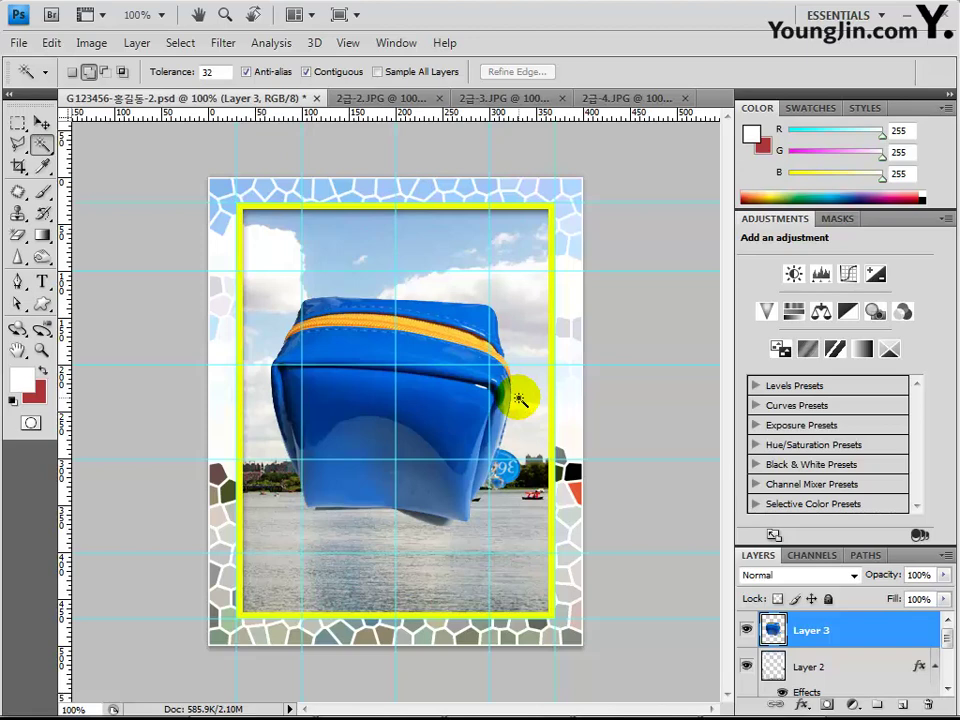
# Free-transform the pouch to about 56% size, rotate it about 9.3° clockwise and place it over the frame's upper-right corner.
pyautogui.hotkey('ctrl', 't')
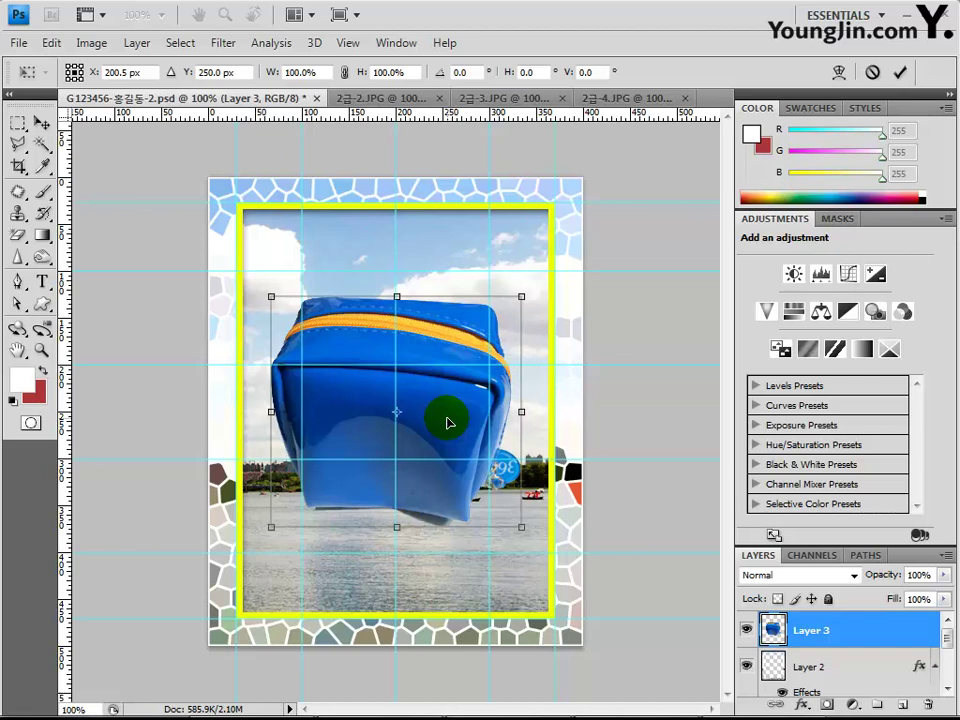
pyautogui.moveTo(440, 430); pyautogui.dragTo(510, 305)
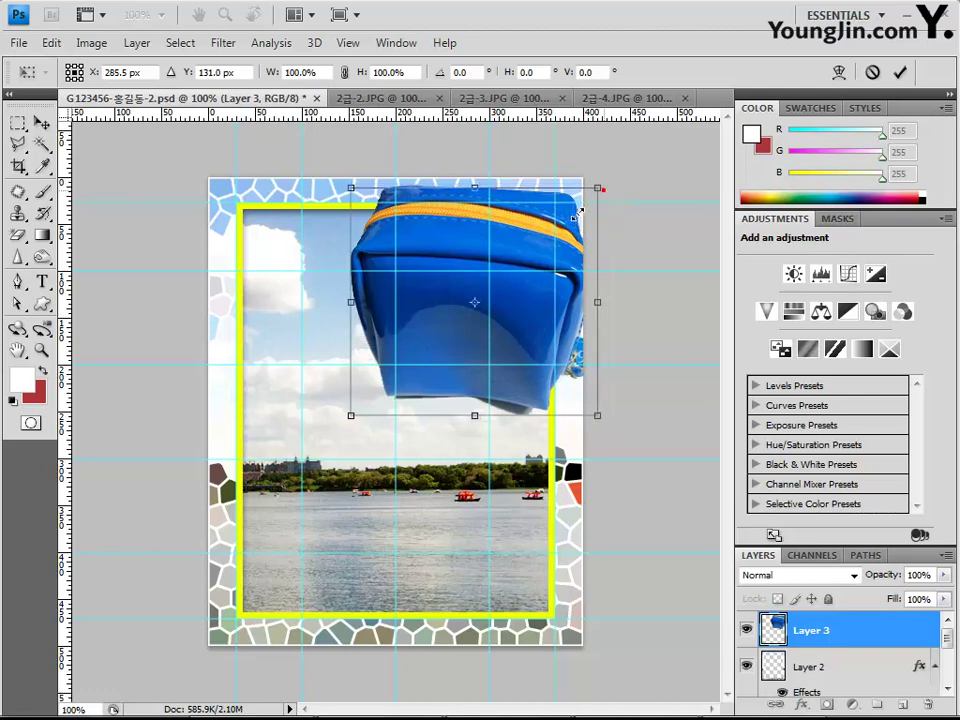
pyautogui.moveTo(578, 213); pyautogui.dragTo(541, 255)
pyautogui.moveTo(454, 336); pyautogui.dragTo(492, 318)
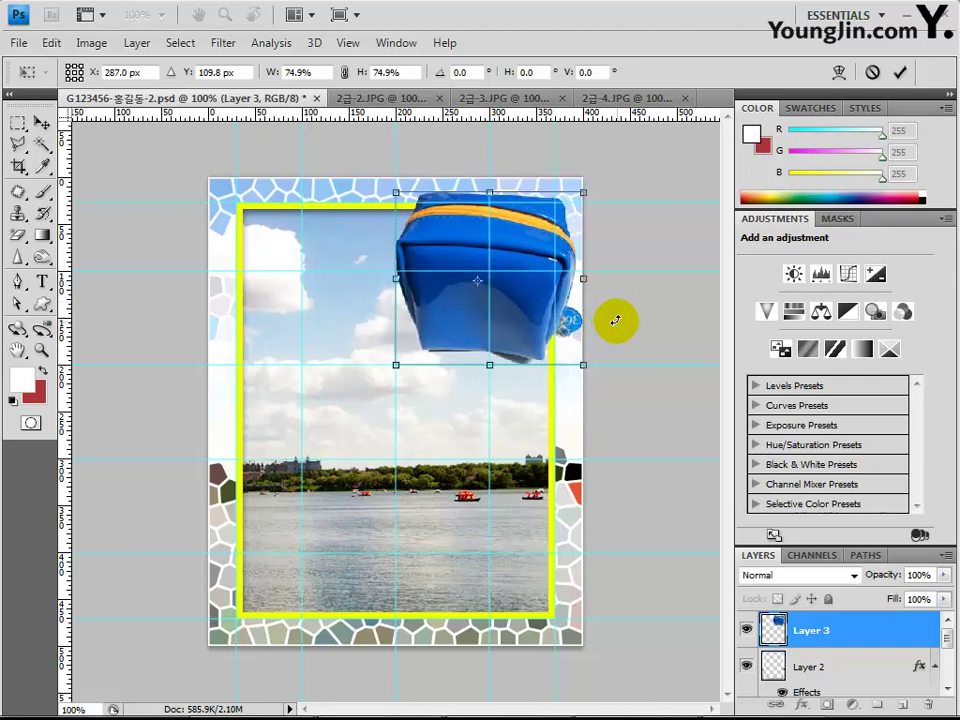
pyautogui.moveTo(611, 318); pyautogui.dragTo(611, 343)
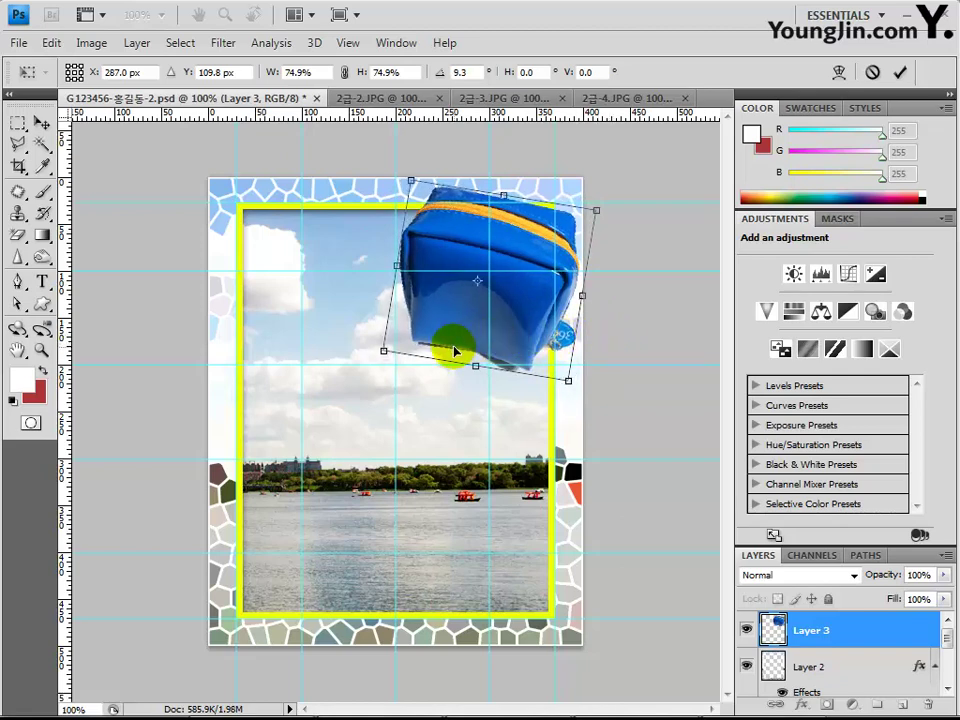
pyautogui.moveTo(455, 350); pyautogui.dragTo(538, 300)
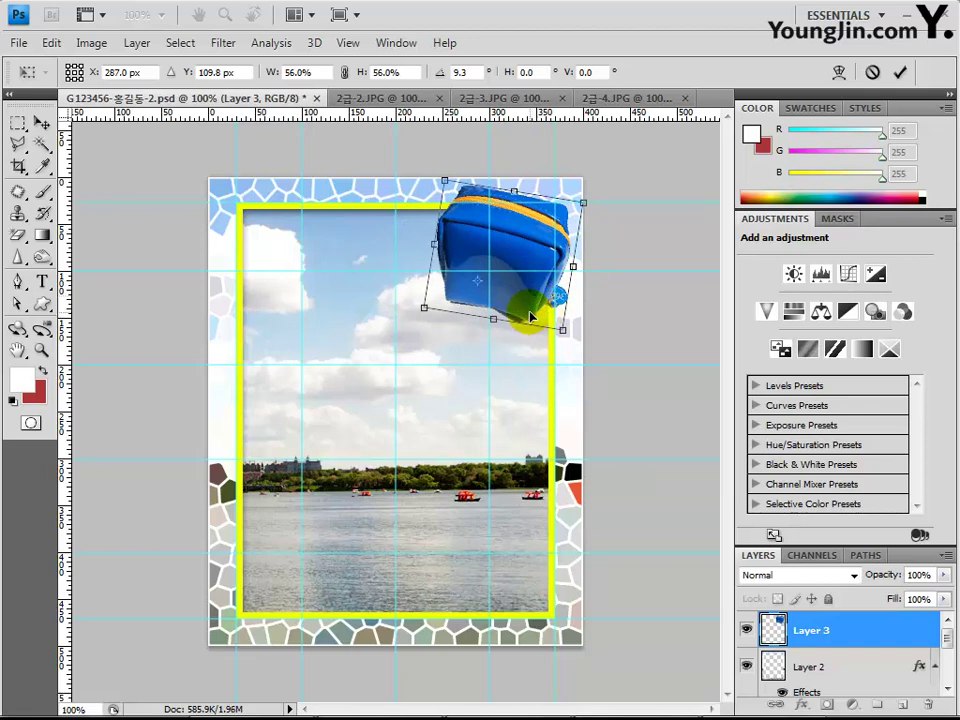
pyautogui.press('w')
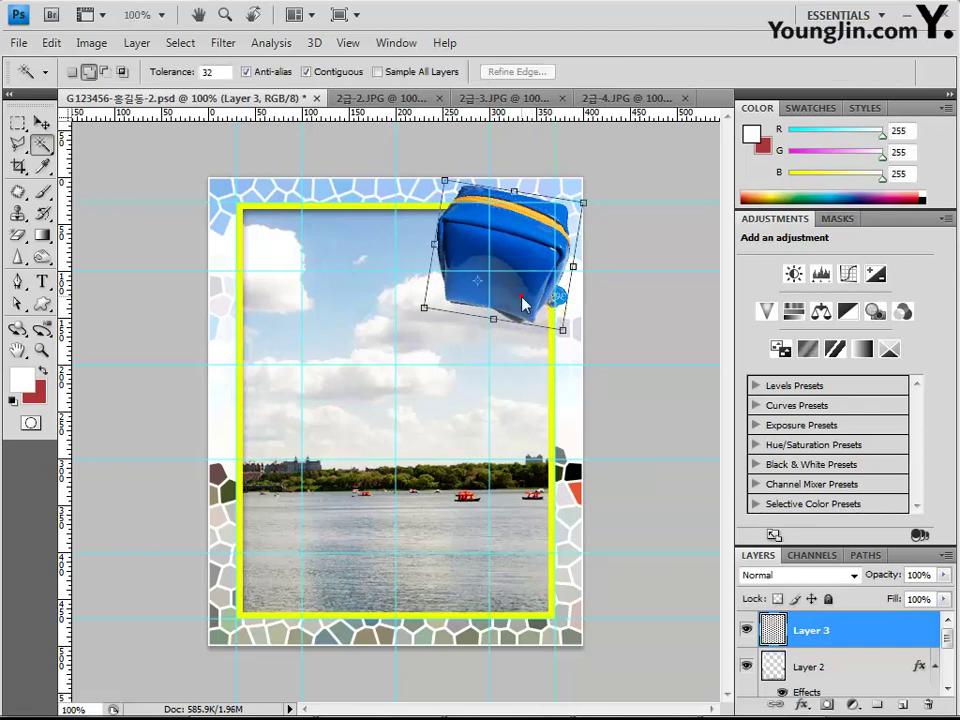
pyautogui.click(538, 315)
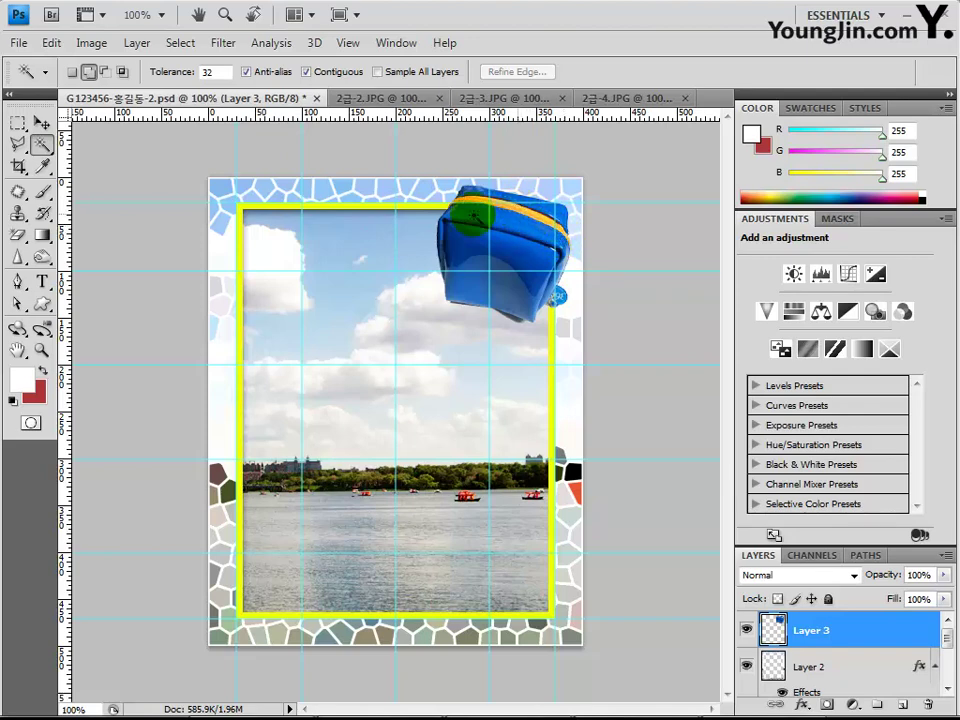
pyautogui.moveTo(41, 144); pyautogui.dragTo(128, 170)
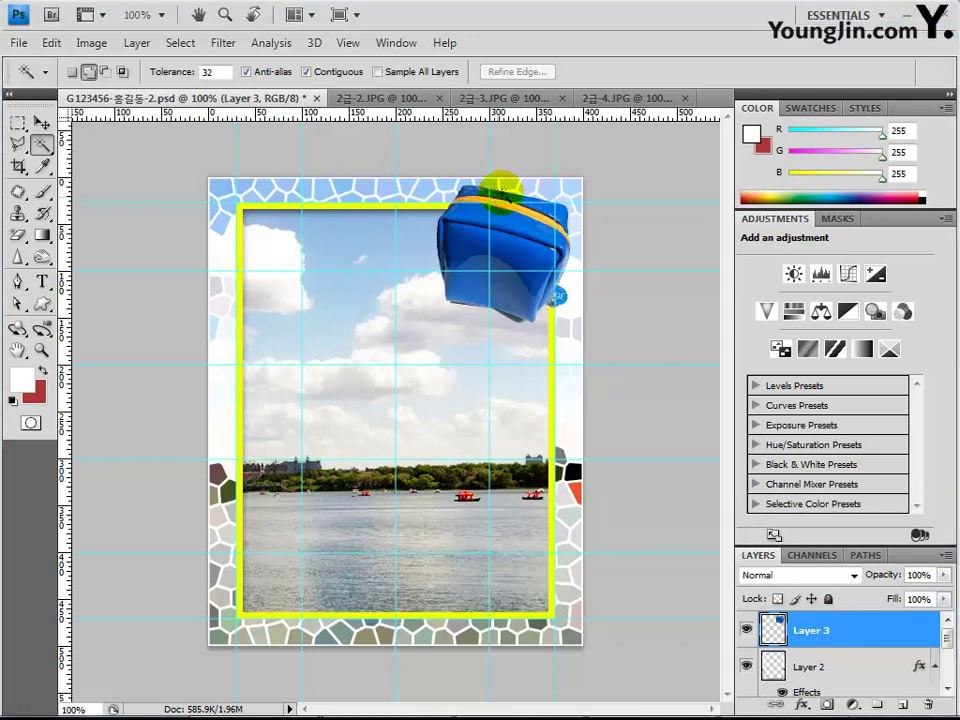
# Select the orange stripe across the top of the pouch with the Magic Wand, adding its separate areas to the selection.
pyautogui.click(497, 205)
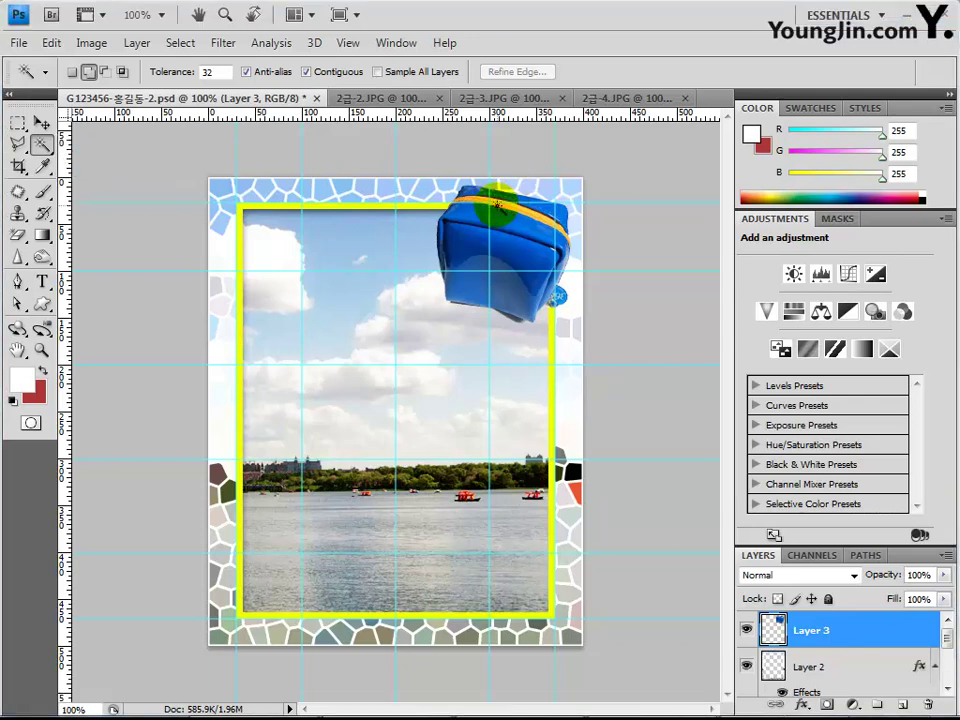
pyautogui.click(534, 250)
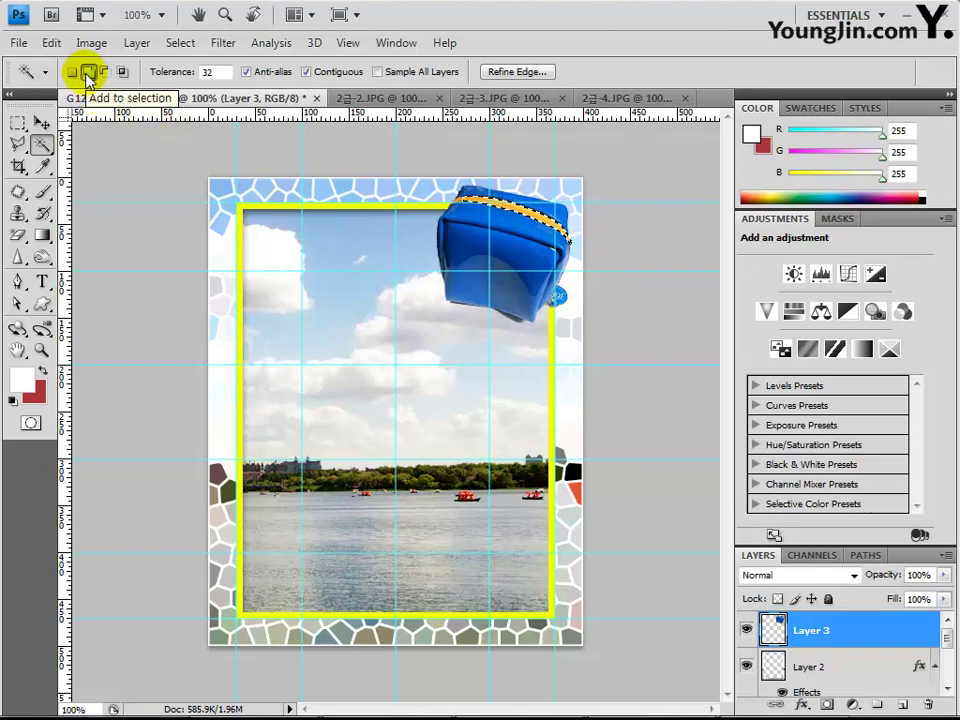
pyautogui.click(461, 200)
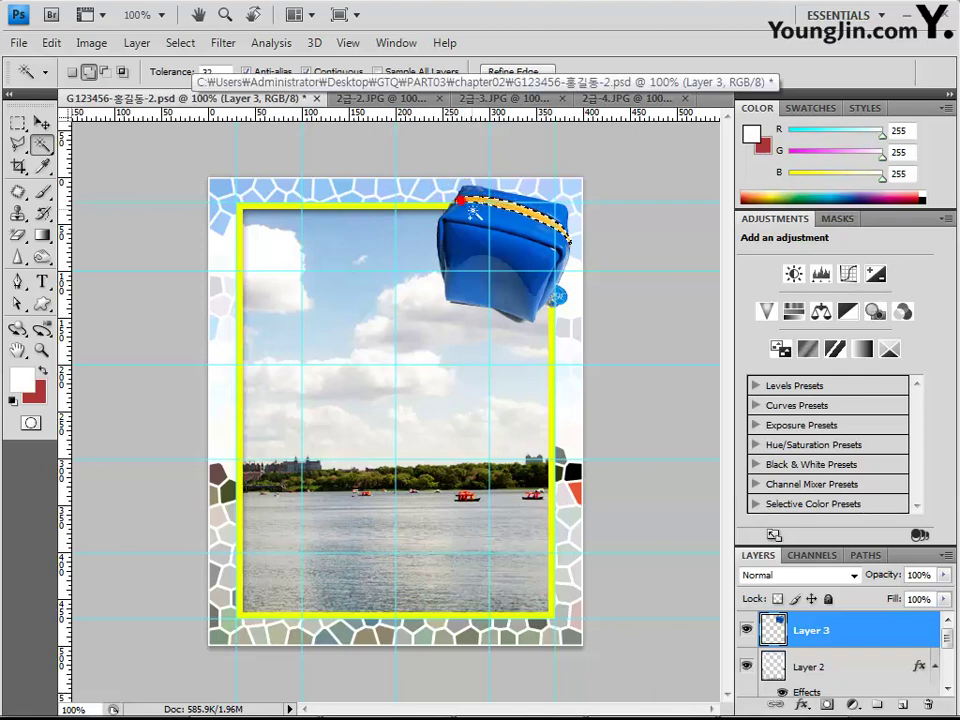
pyautogui.click(505, 205)
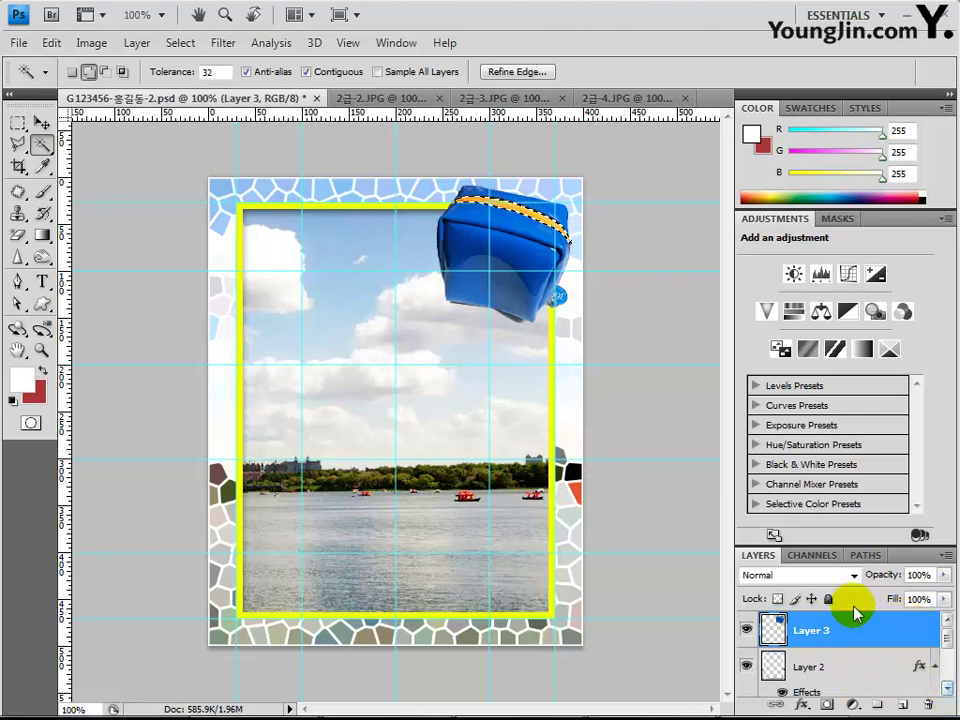
# Recolour the selected pouch stripe purple with a Hue/Saturation adjustment layer, using Colorize, Hue 280 and Saturation 70.
pyautogui.click(854, 706)
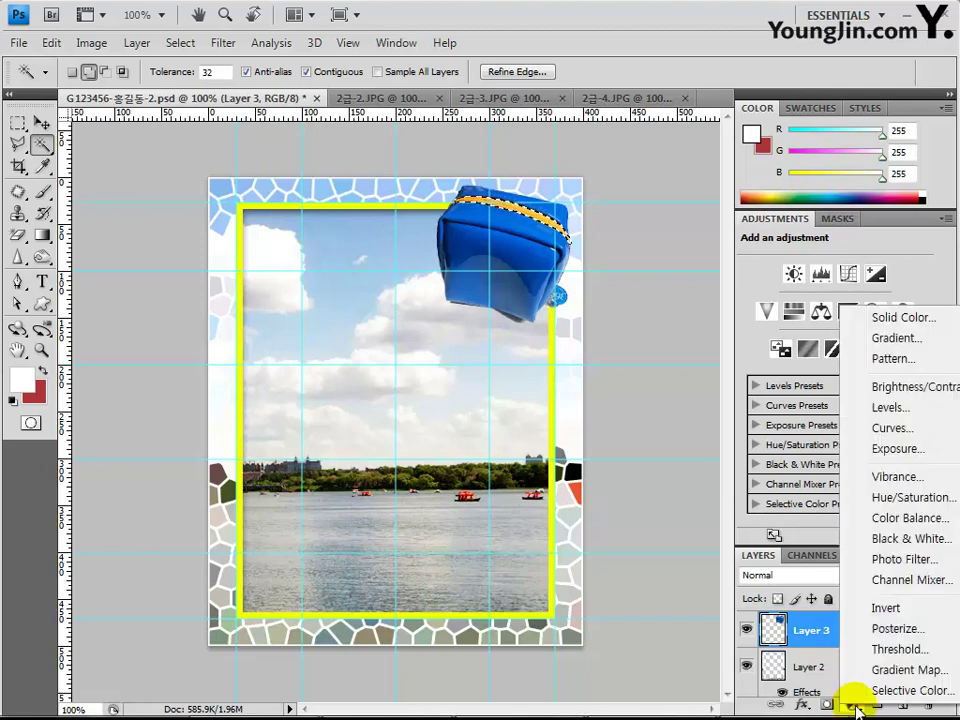
pyautogui.click(889, 498)
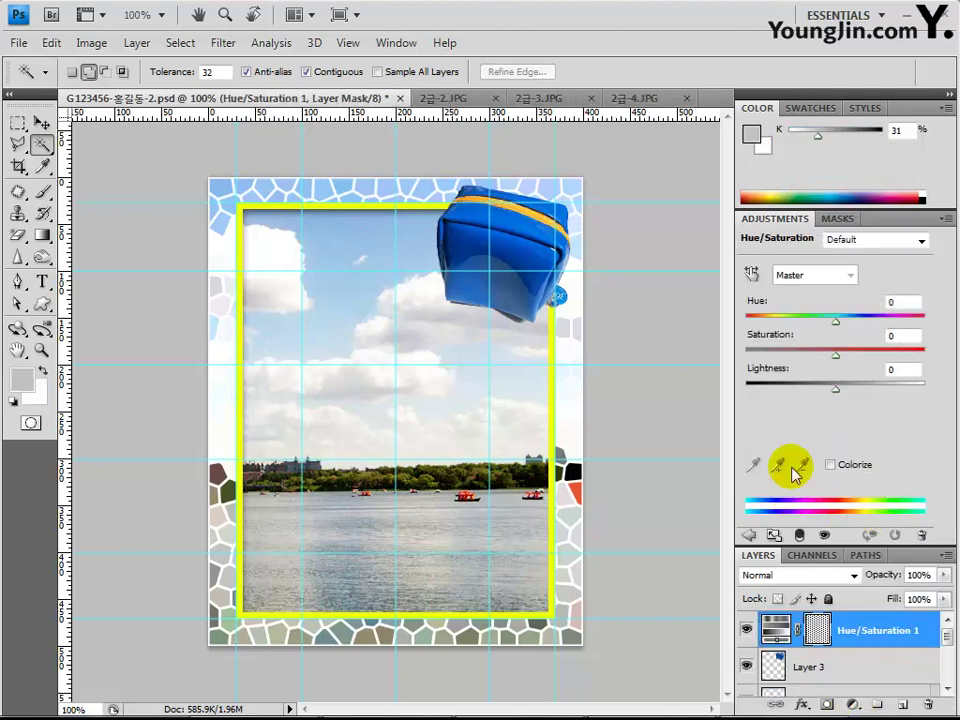
pyautogui.click(832, 465)
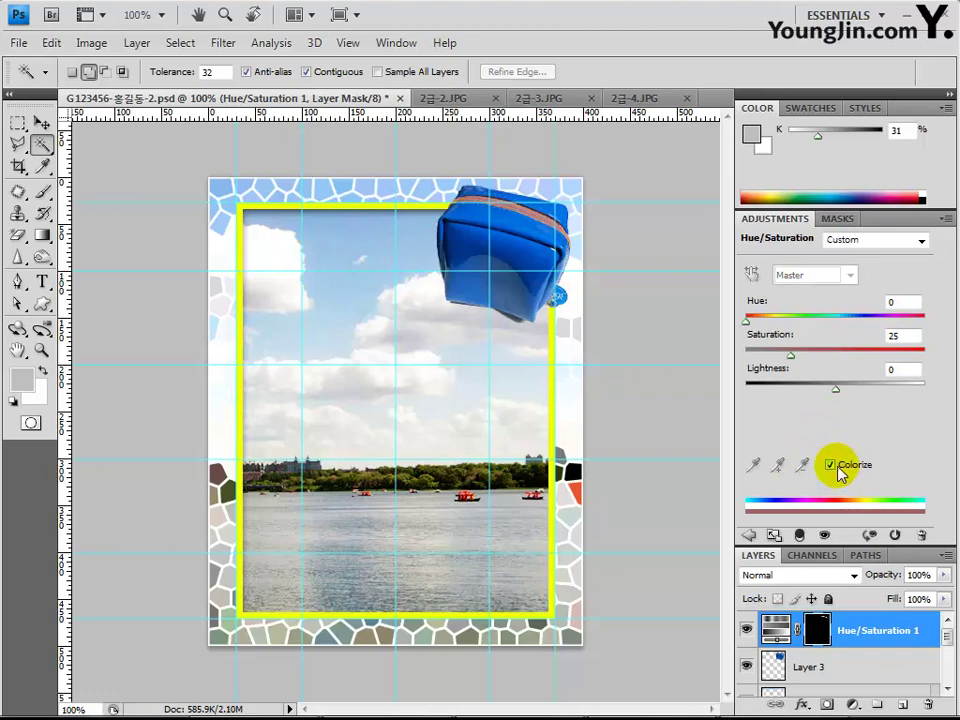
pyautogui.click(892, 302)
pyautogui.click(871, 306)
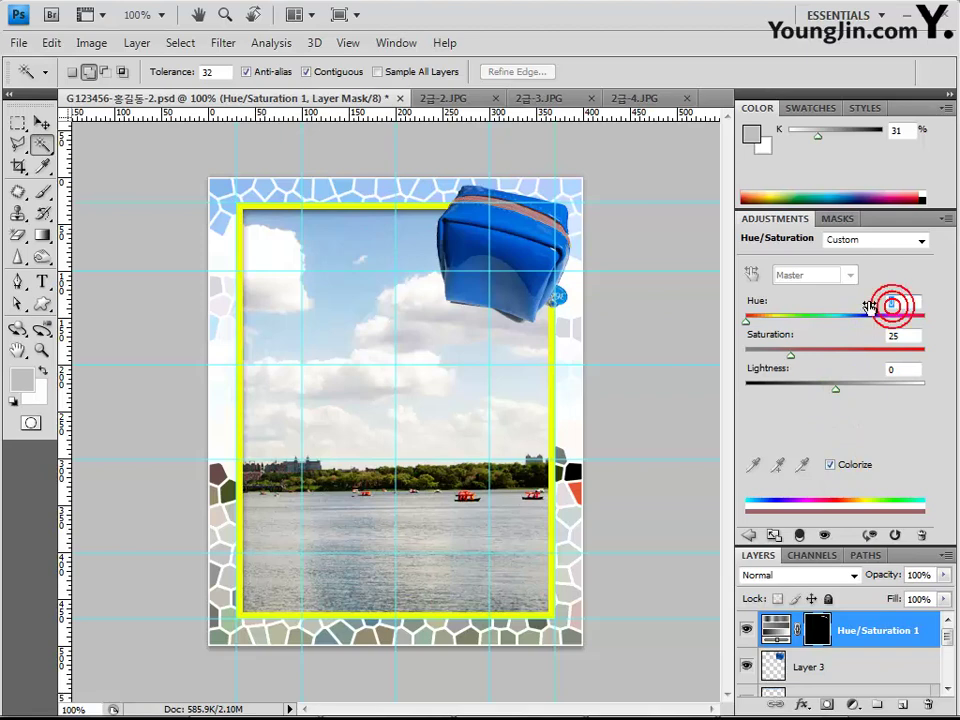
pyautogui.write('280')
pyautogui.click(895, 336)
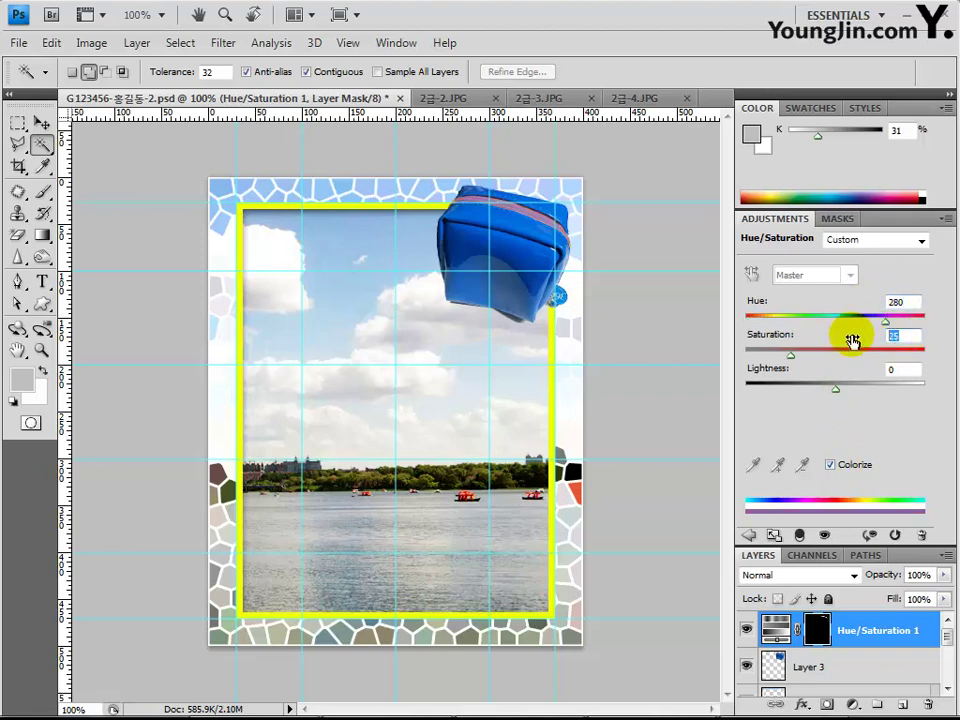
pyautogui.write('70')
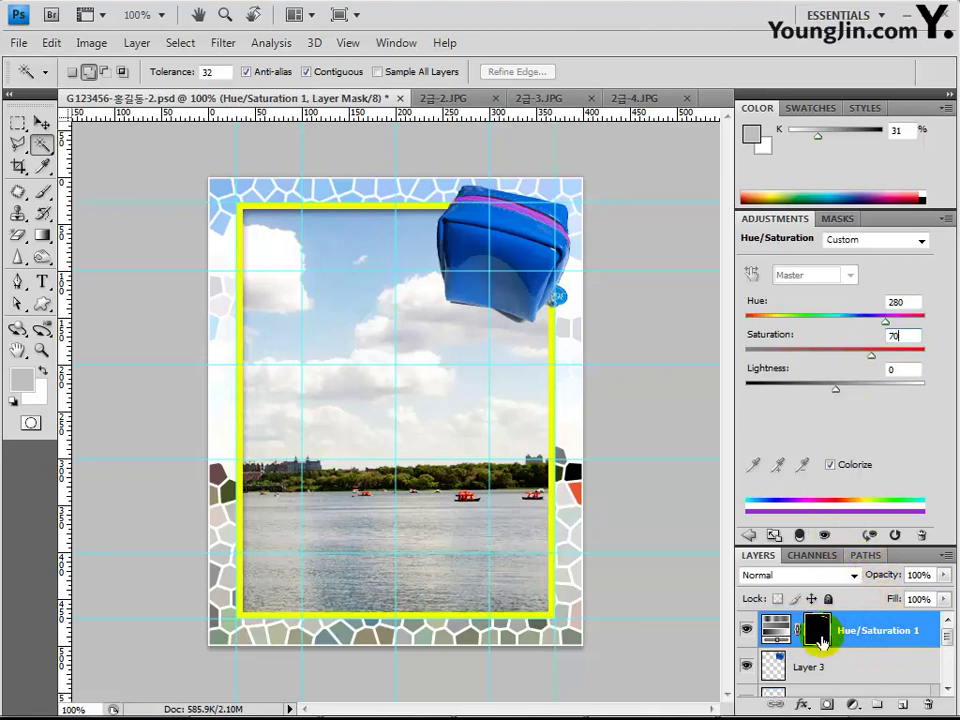
# Select the watermelon in 2급-4.JPG with the Quick Selection tool and copy it into the lake composition directly above the pouch layer.
pyautogui.click(828, 672)
pyautogui.moveTo(828, 672); pyautogui.dragTo(848, 632)
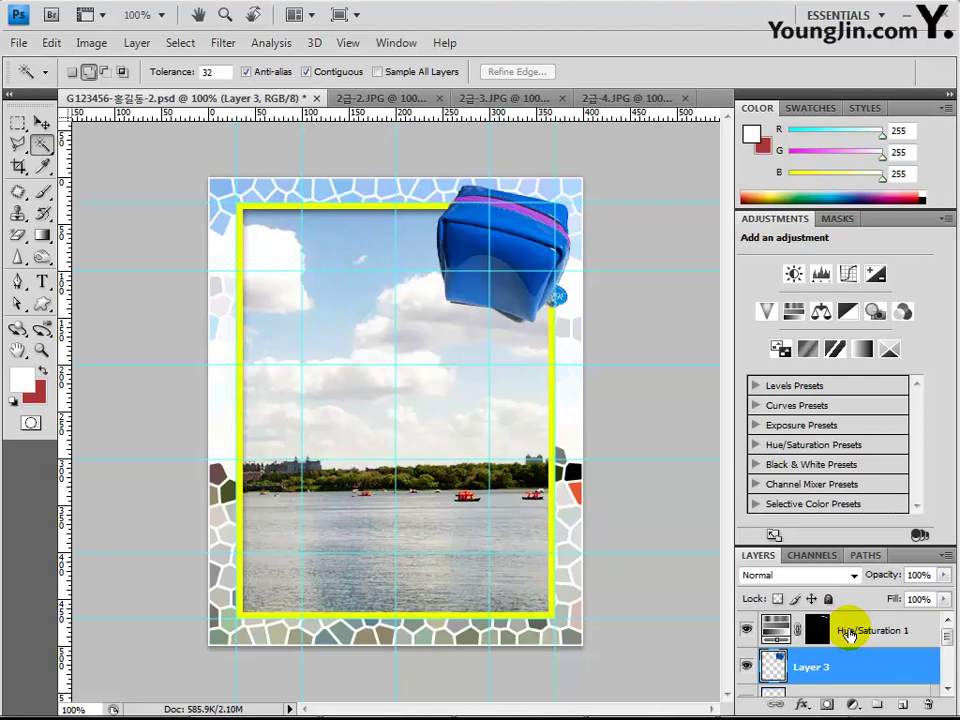
pyautogui.click(617, 99)
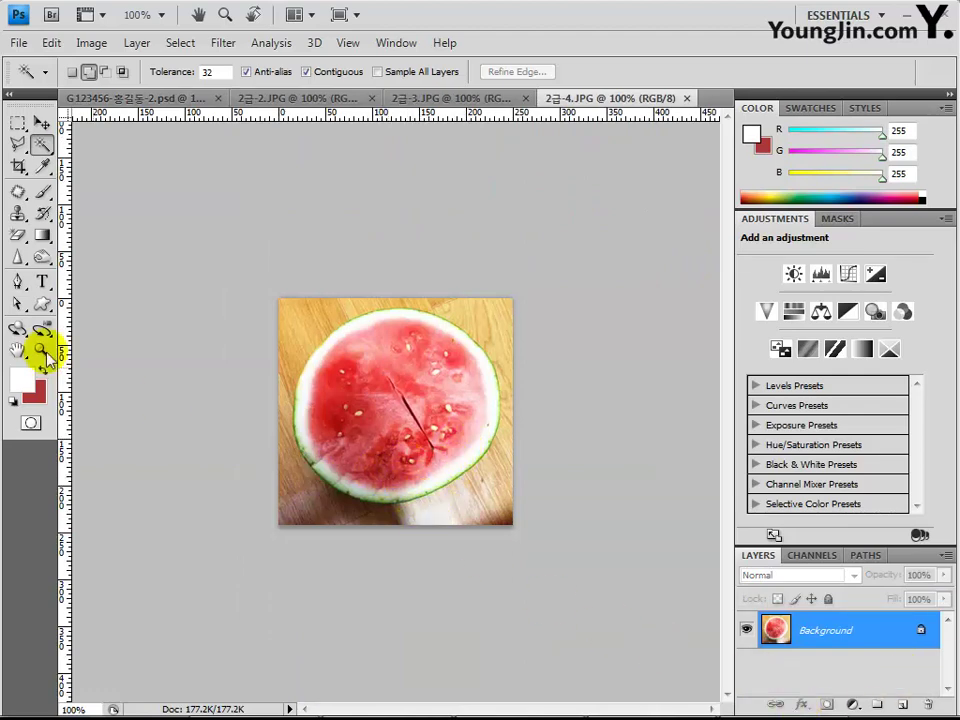
pyautogui.click(42, 144)
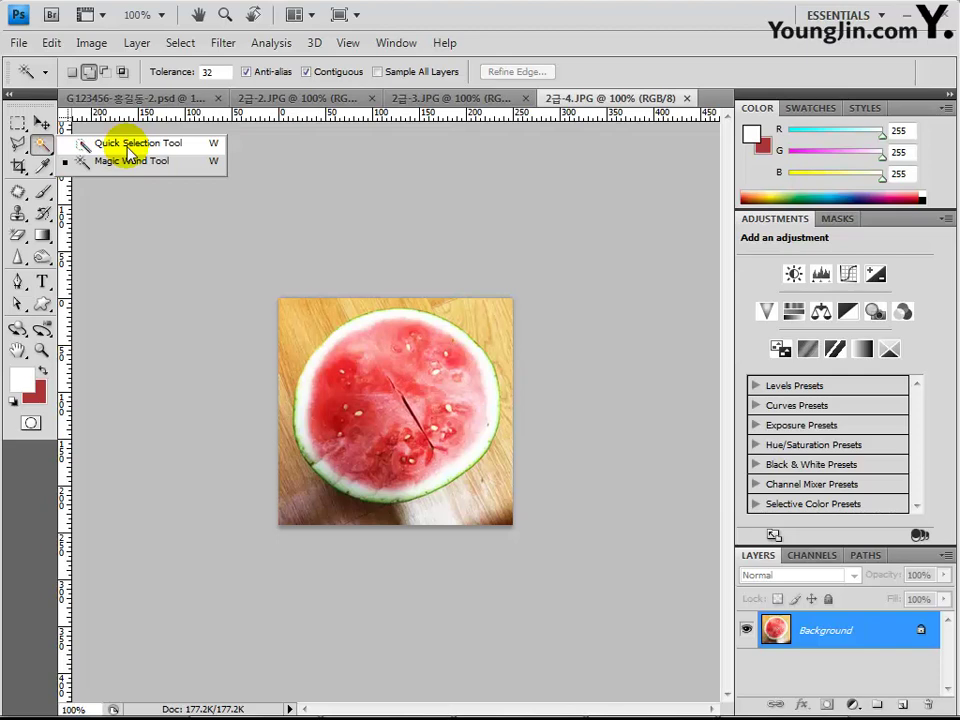
pyautogui.click(129, 145)
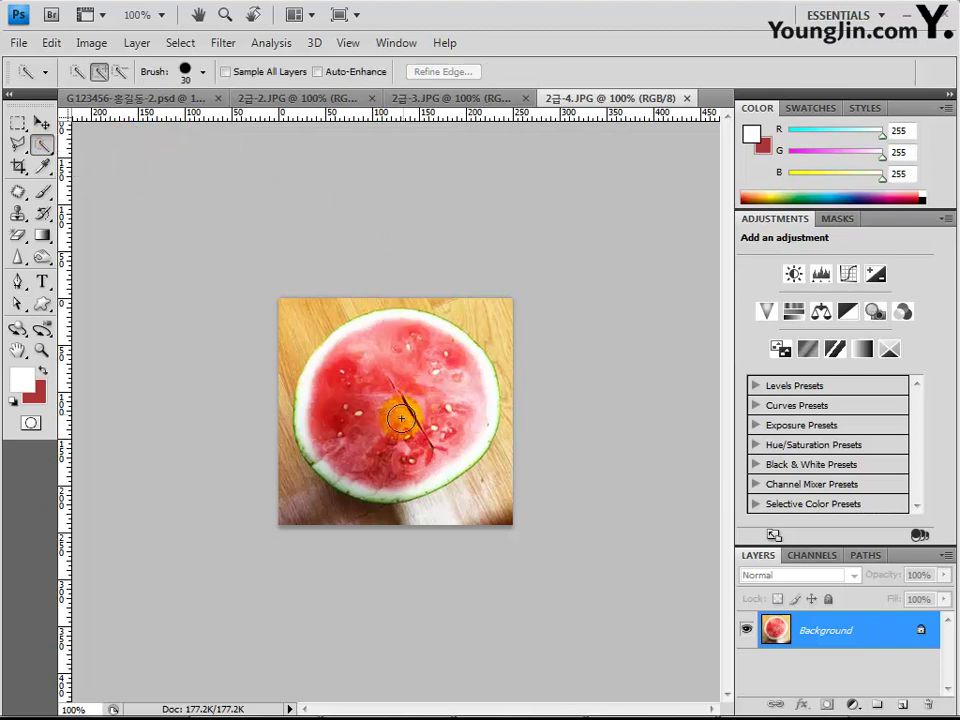
pyautogui.moveTo(371, 403)
pyautogui.mouseDown()
pyautogui.moveTo(399, 349)
pyautogui.moveTo(407, 352)
pyautogui.moveTo(439, 403)
pyautogui.moveTo(436, 435)
pyautogui.moveTo(442, 382)
pyautogui.moveTo(392, 435)
pyautogui.moveTo(366, 393)
pyautogui.moveTo(410, 407)
pyautogui.moveTo(409, 434)
pyautogui.moveTo(461, 444)
pyautogui.mouseUp()
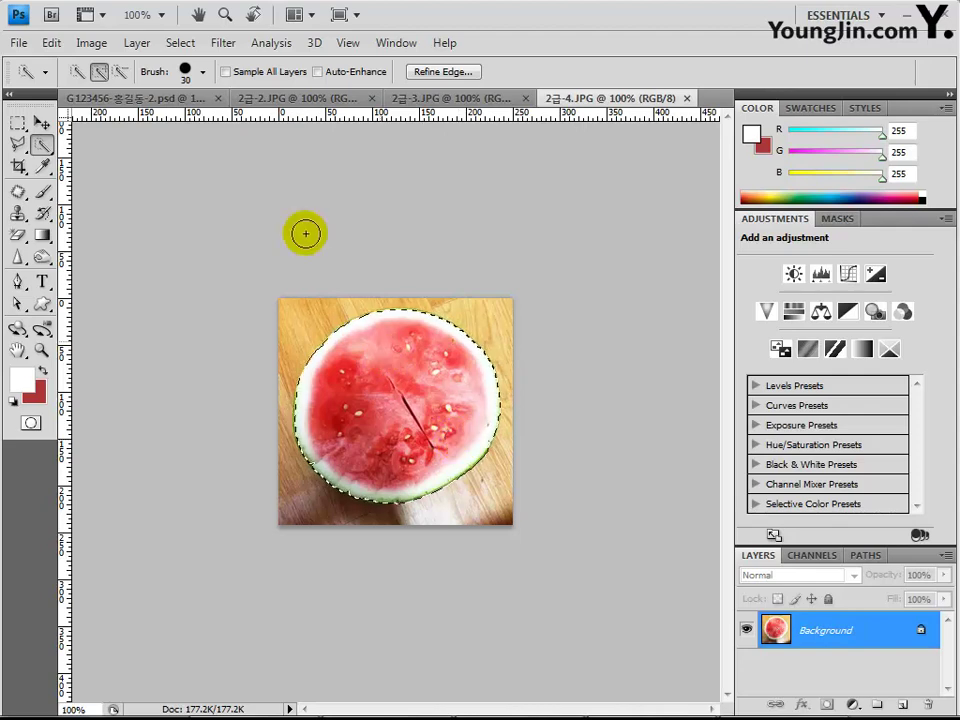
pyautogui.click(139, 98)
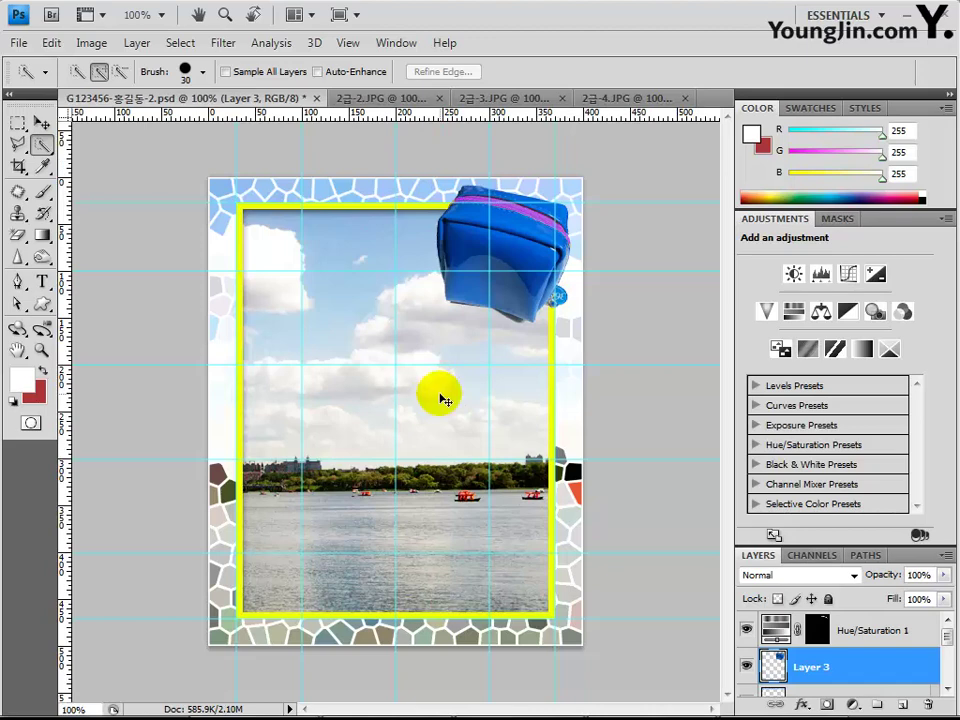
pyautogui.hotkey('ctrl', 'v')
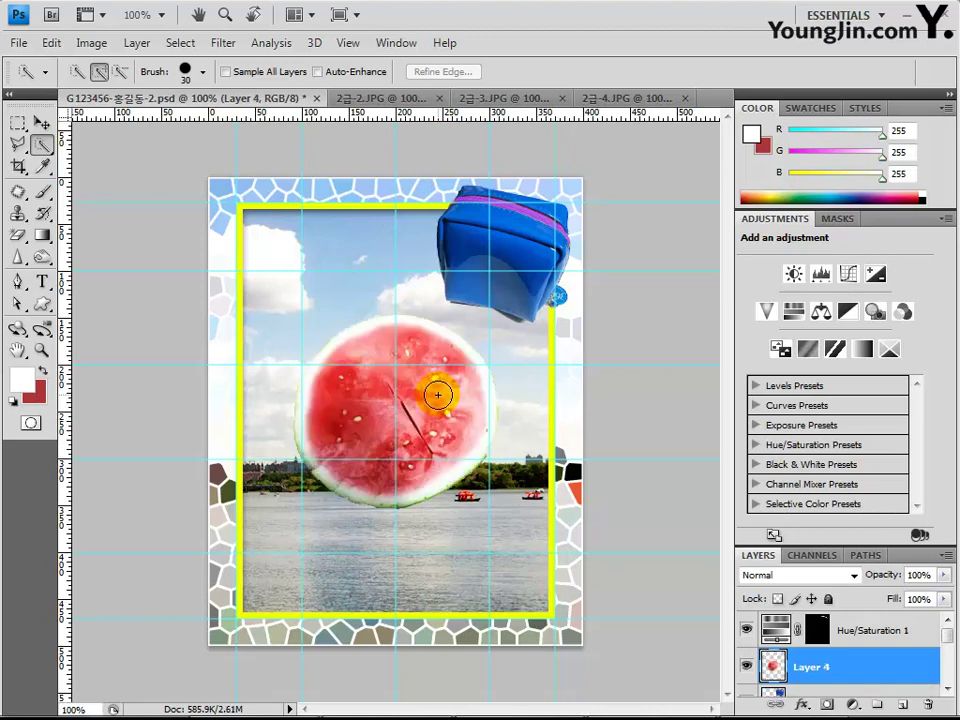
# Free-transform the watermelon to about 87.6% size, place it over the frame's lower-left corner and commit the transform.
pyautogui.hotkey('ctrl', 't')
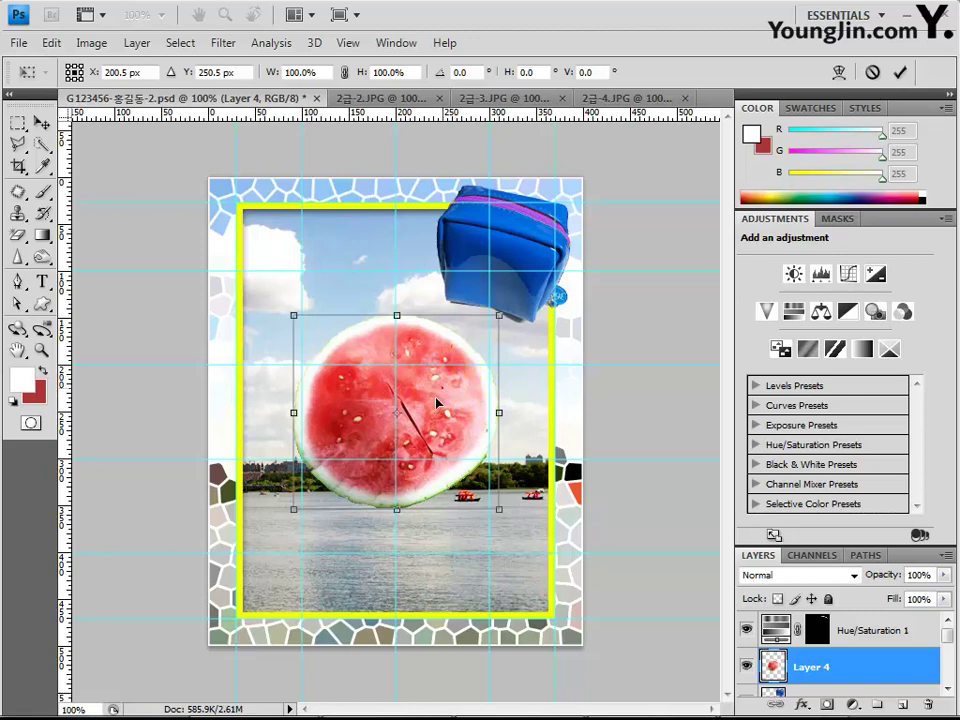
pyautogui.moveTo(436, 403); pyautogui.dragTo(368, 512)
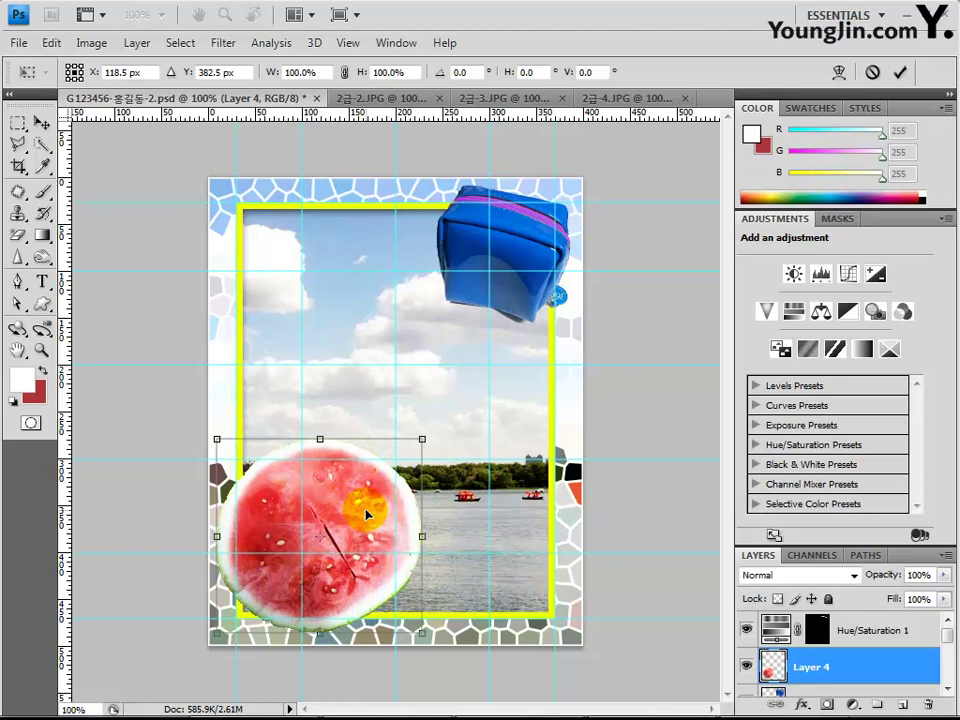
pyautogui.moveTo(423, 438); pyautogui.dragTo(397, 464)
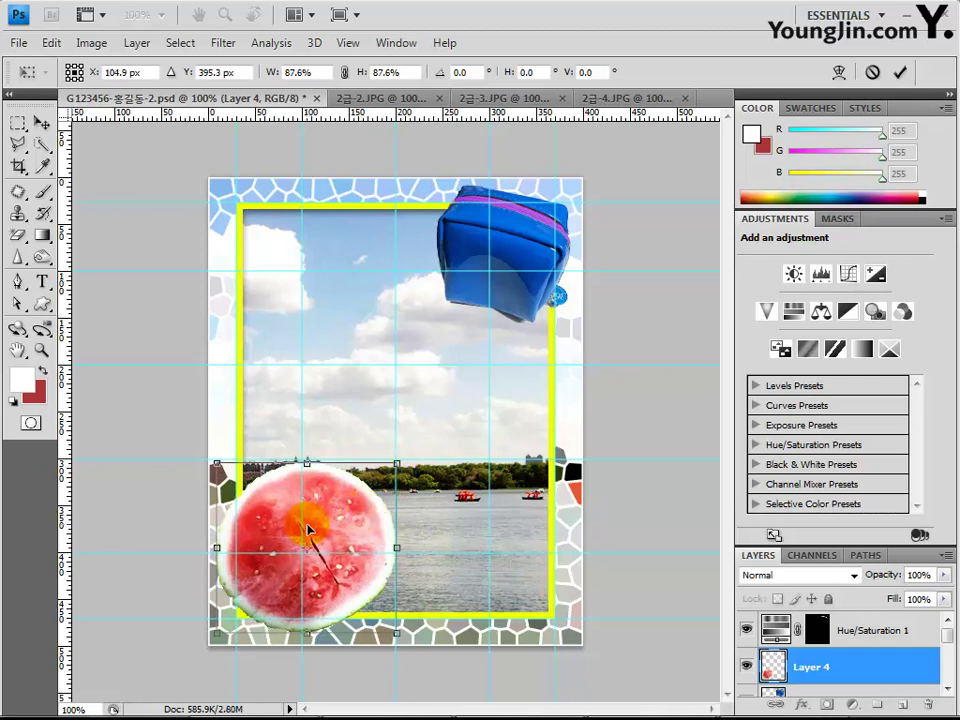
pyautogui.press('Return')
pyautogui.press('w')
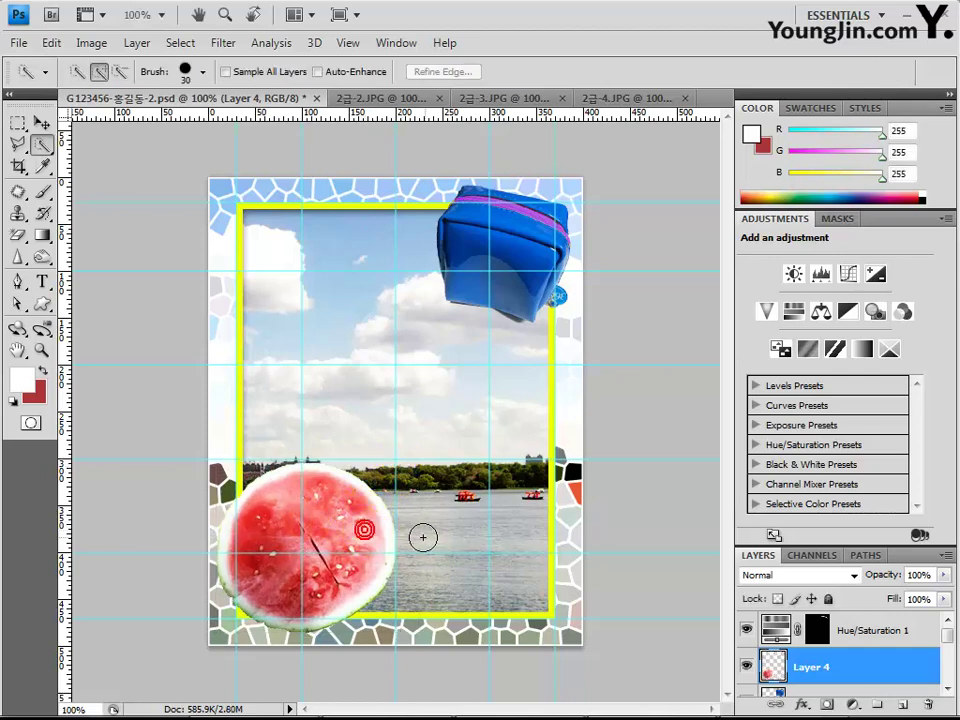
pyautogui.moveTo(505, 568); pyautogui.dragTo(567, 582)
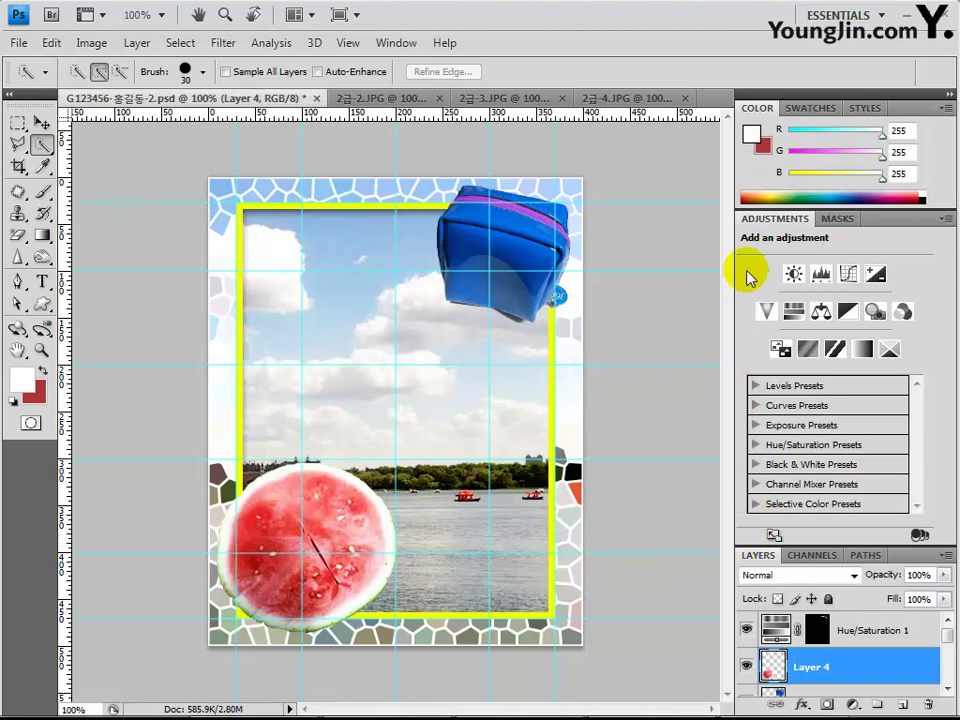
# Move the watermelon's Layer 4 below the frame's Layer 2, directly above the lake background layer.
pyautogui.doubleClick(768, 218)
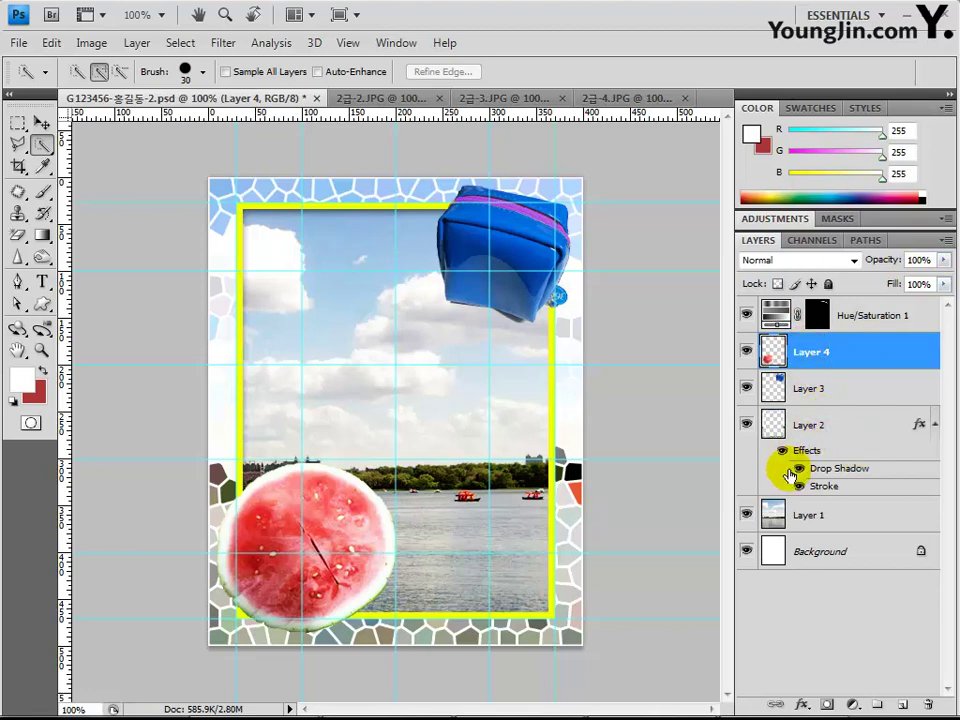
pyautogui.click(812, 426)
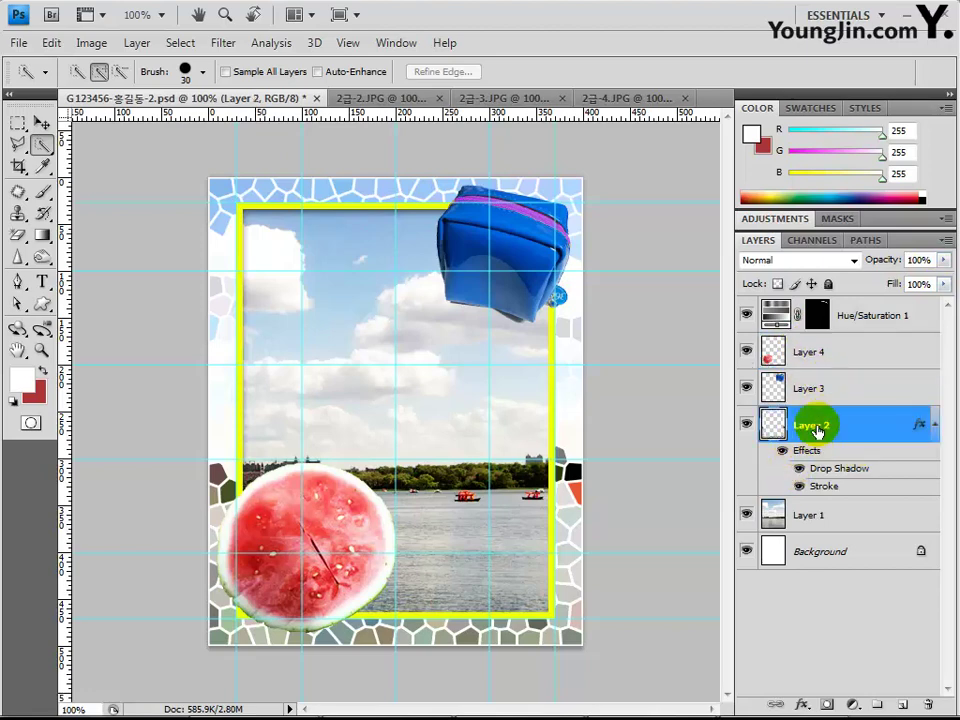
pyautogui.click(822, 356)
pyautogui.moveTo(821, 360); pyautogui.dragTo(821, 494)
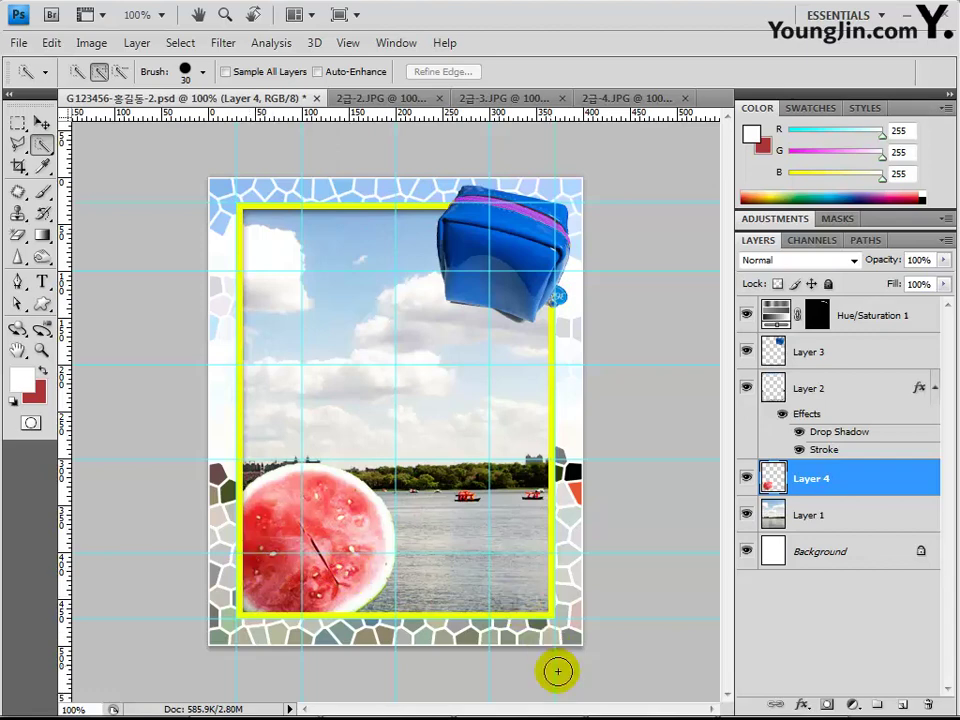
# Add a Drop Shadow to the watermelon layer with the default 5 px distance and 5 px size, and apply the layer style.
pyautogui.click(801, 704)
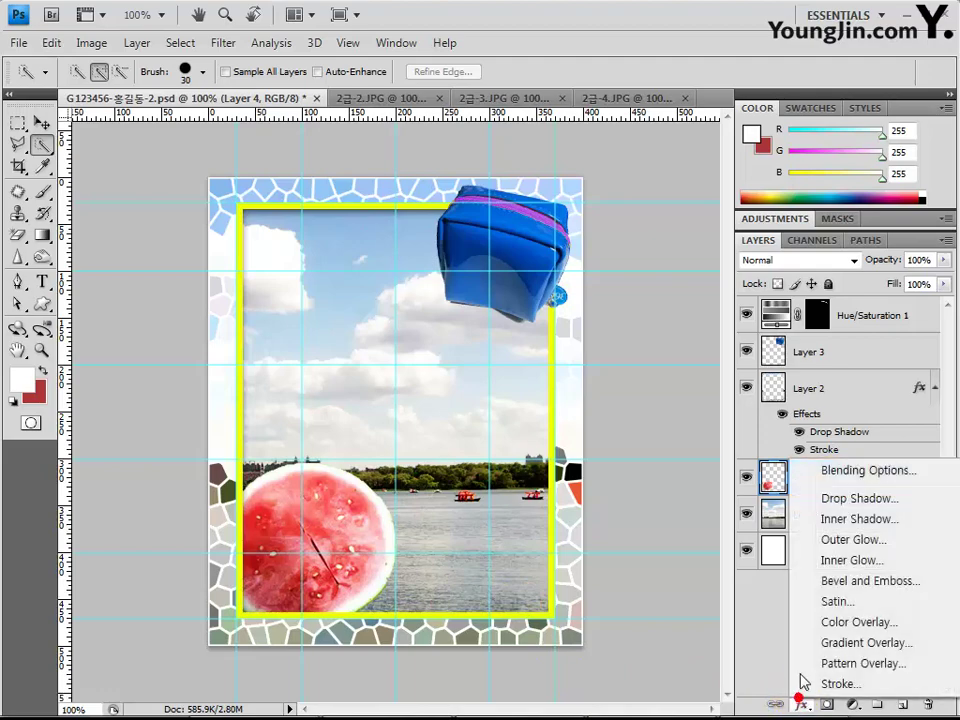
pyautogui.click(846, 500)
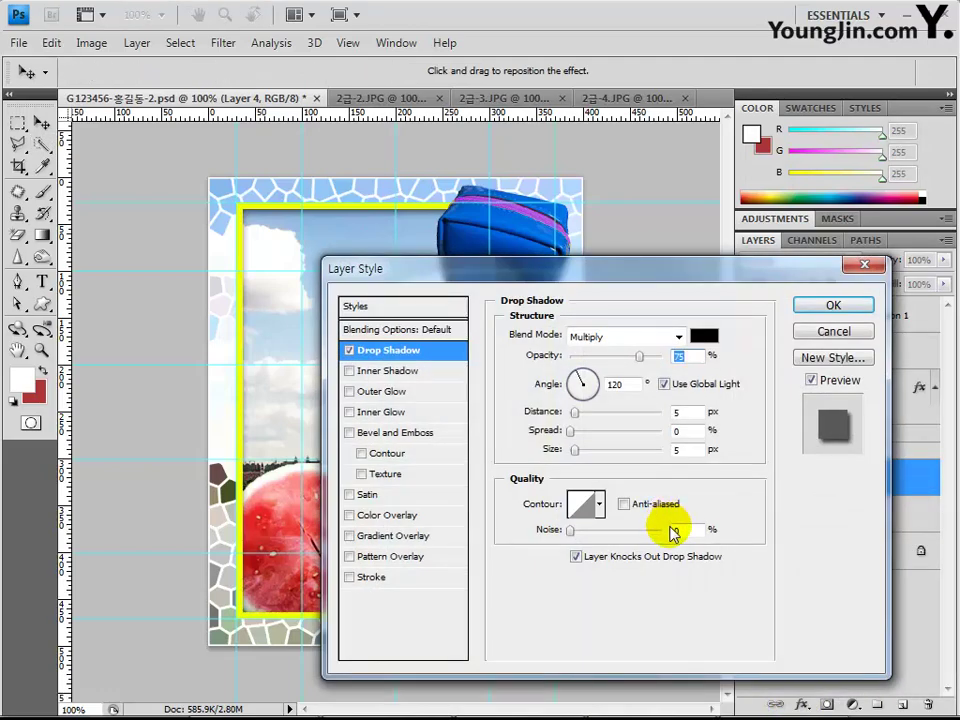
pyautogui.click(833, 305)
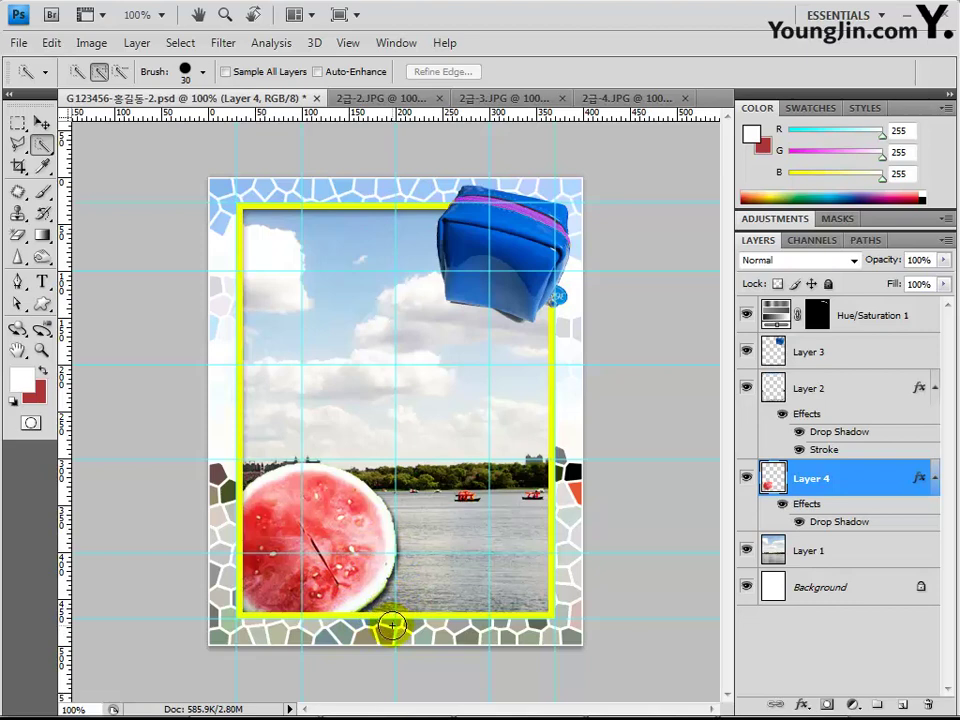
# Set up the horizontal Type tool with the 돋움 font at a size of 36 pt.
pyautogui.click(44, 286)
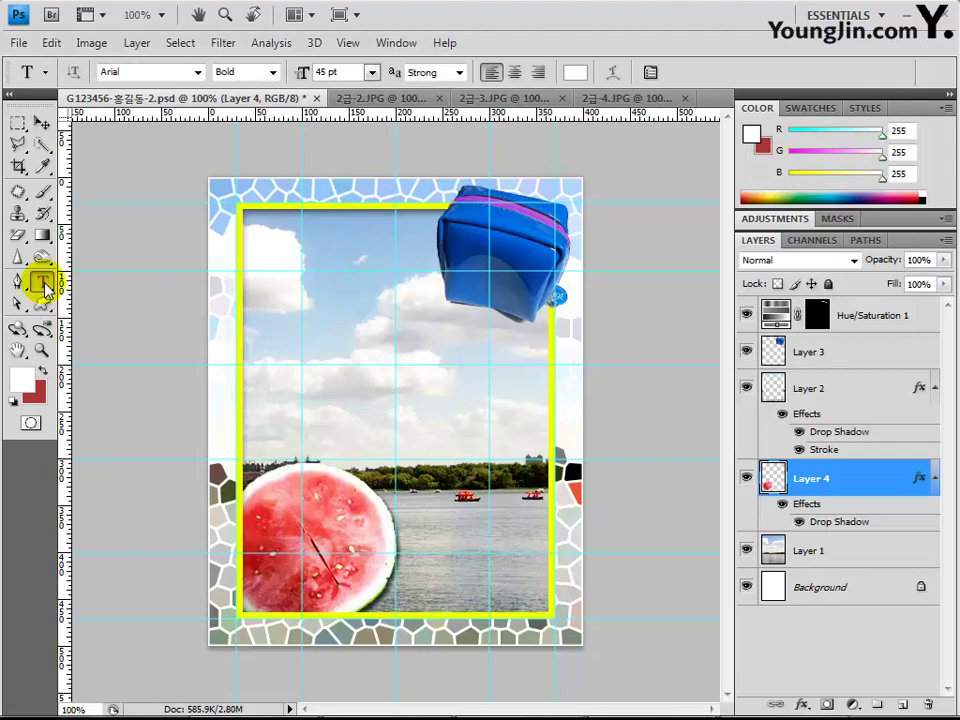
pyautogui.click(200, 73)
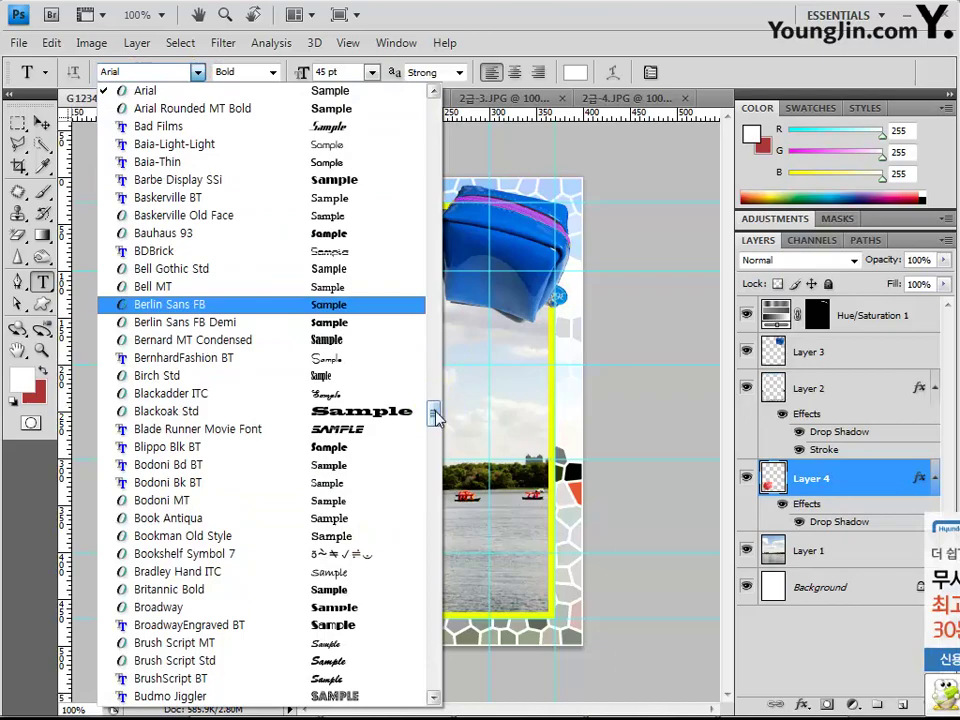
pyautogui.moveTo(435, 416); pyautogui.dragTo(433, 253)
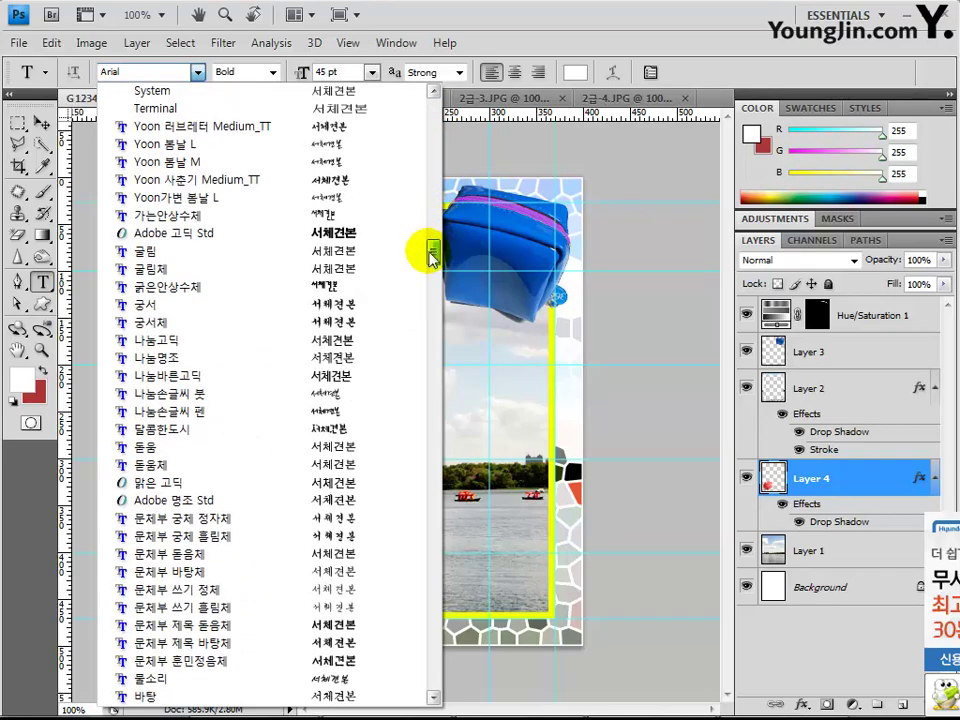
pyautogui.click(285, 447)
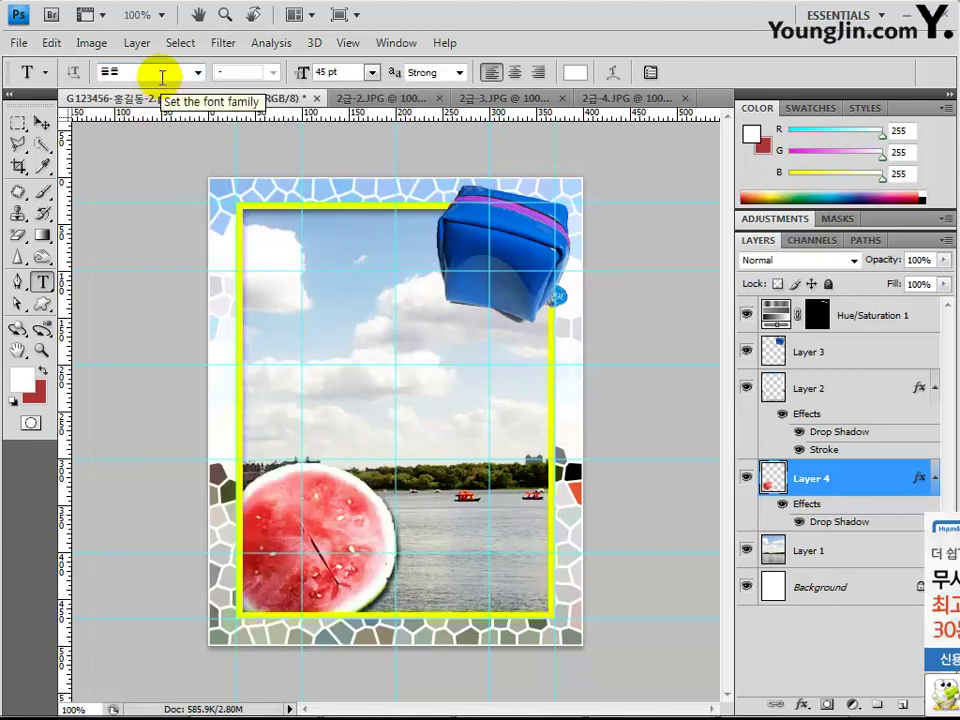
pyautogui.click(330, 72)
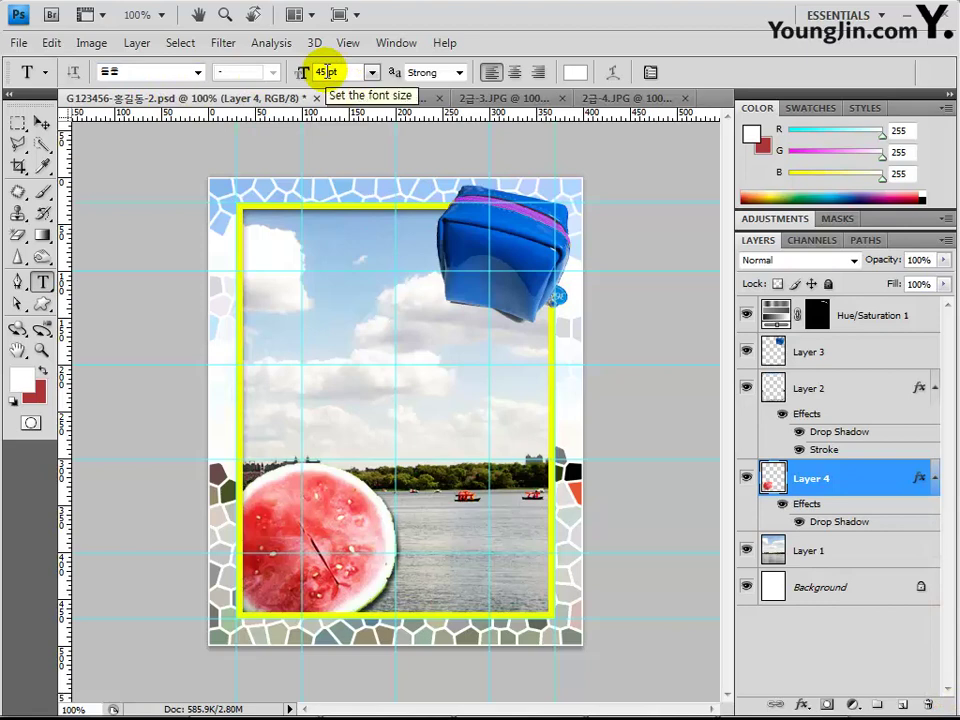
pyautogui.press('Return')
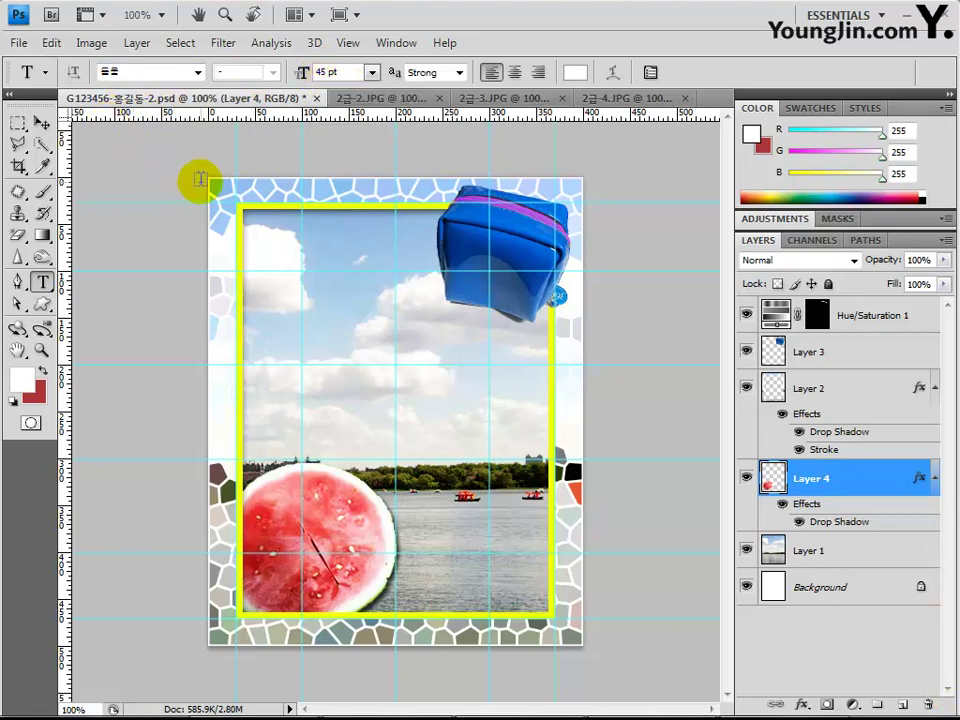
pyautogui.doubleClick(322, 72)
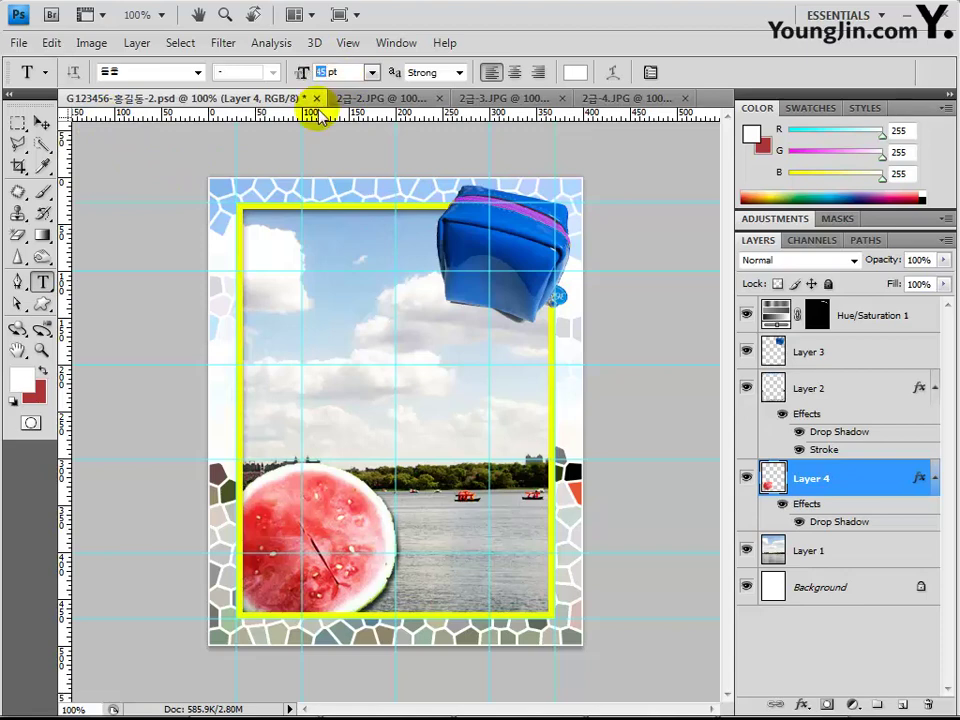
pyautogui.write('36')
# Set the text color to #007aff.
pyautogui.click(575, 72)
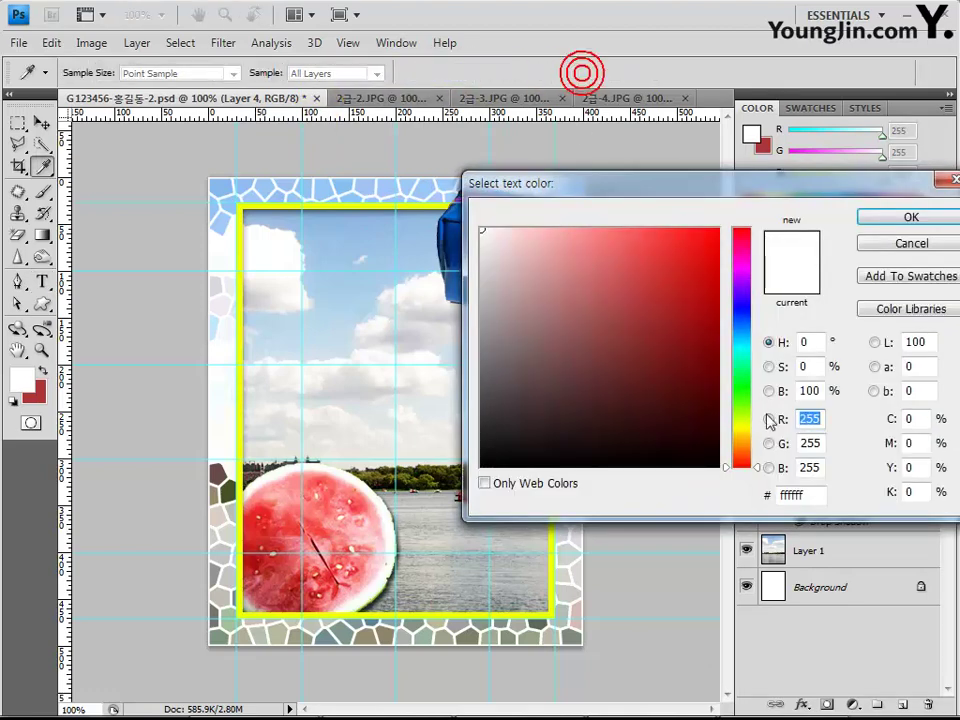
pyautogui.moveTo(754, 189); pyautogui.dragTo(636, 167)
pyautogui.click(692, 470)
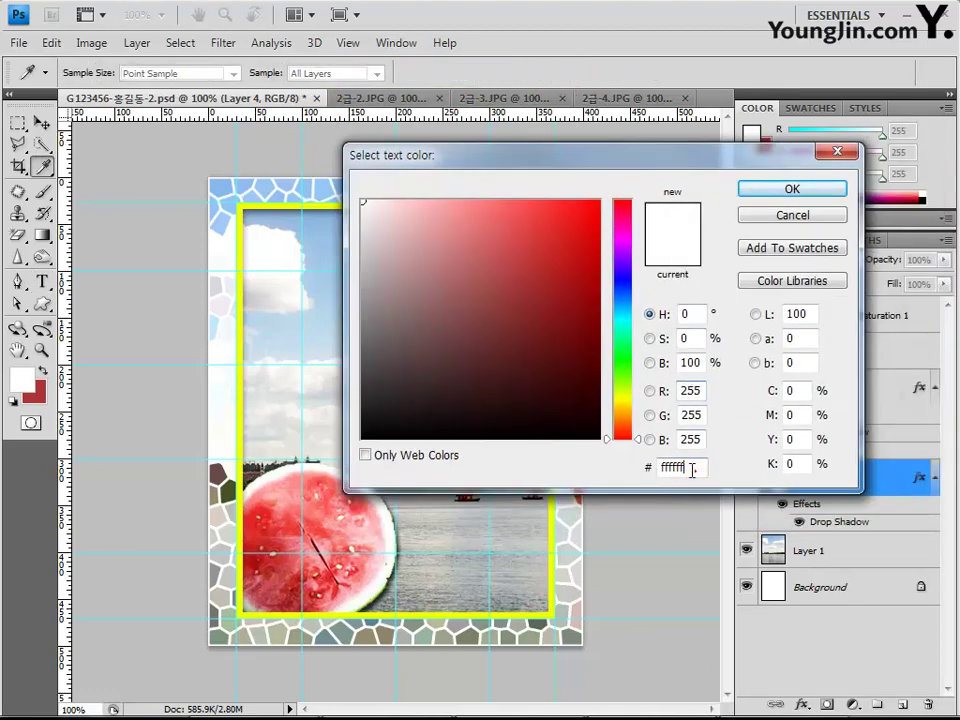
pyautogui.doubleClick(692, 470)
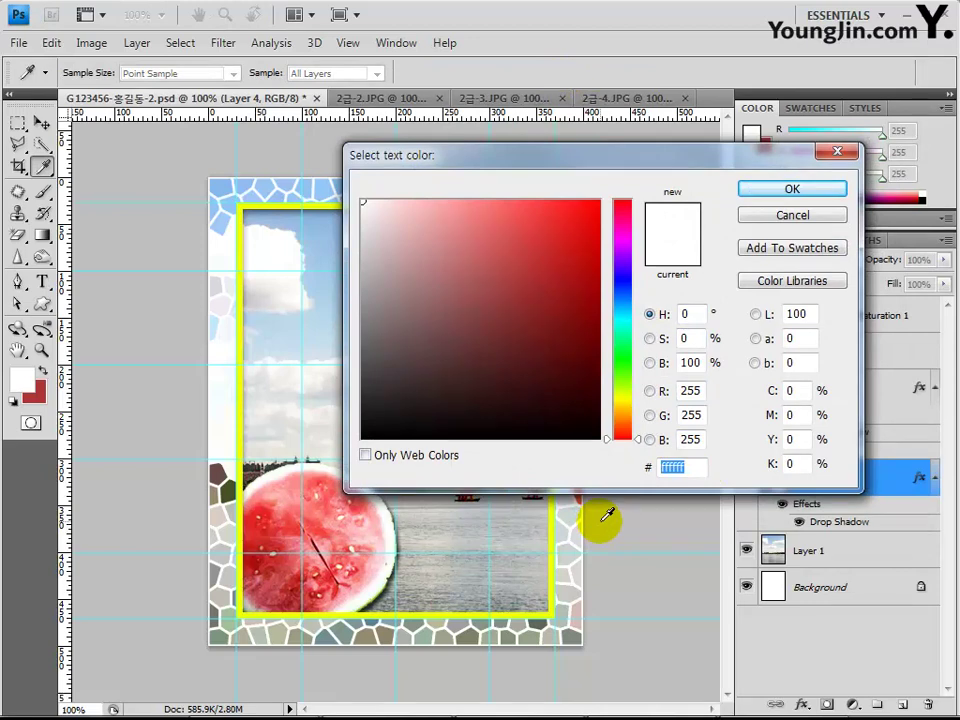
pyautogui.write('007')
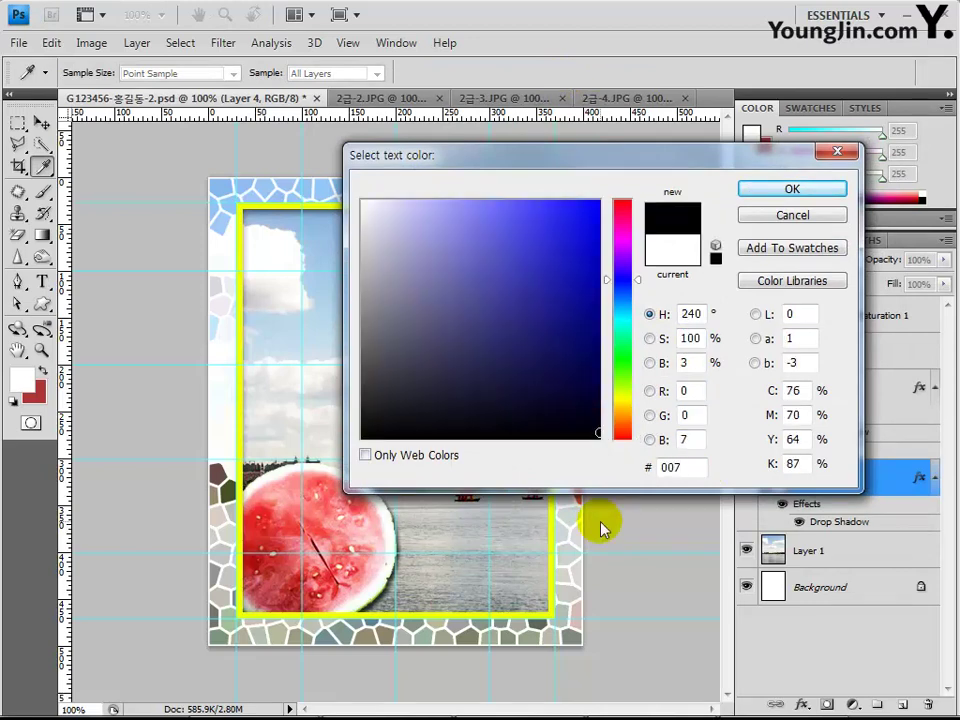
pyautogui.write('aff')
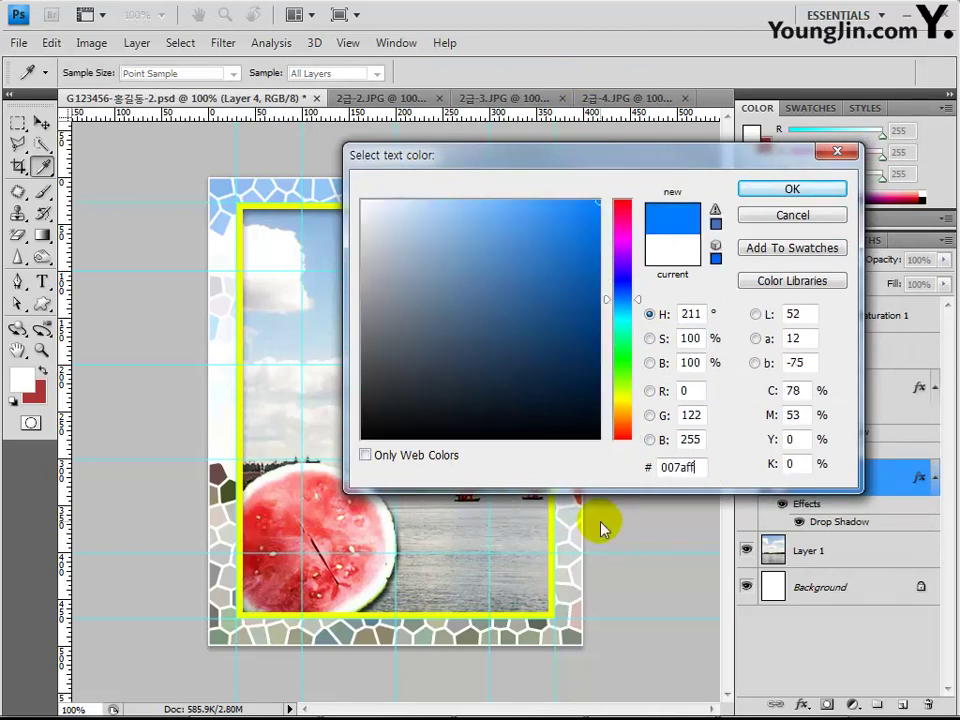
pyautogui.press('Return')
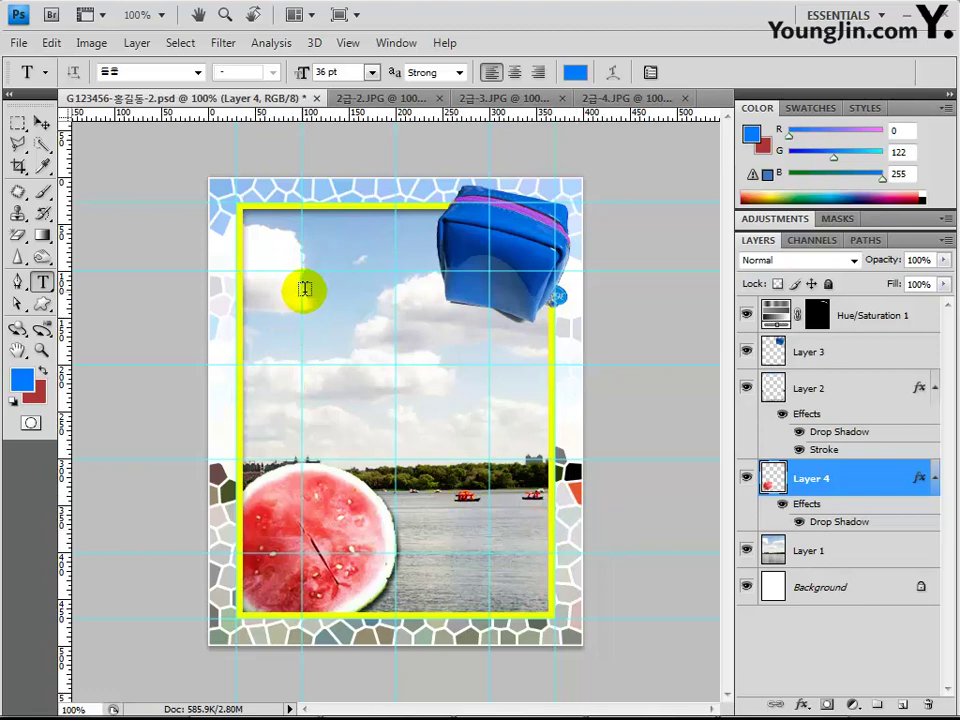
# Add the title text 시원한여름~ over the sky, commit it and move it down so it sits clear below the blue pouch.
pyautogui.click(326, 342)
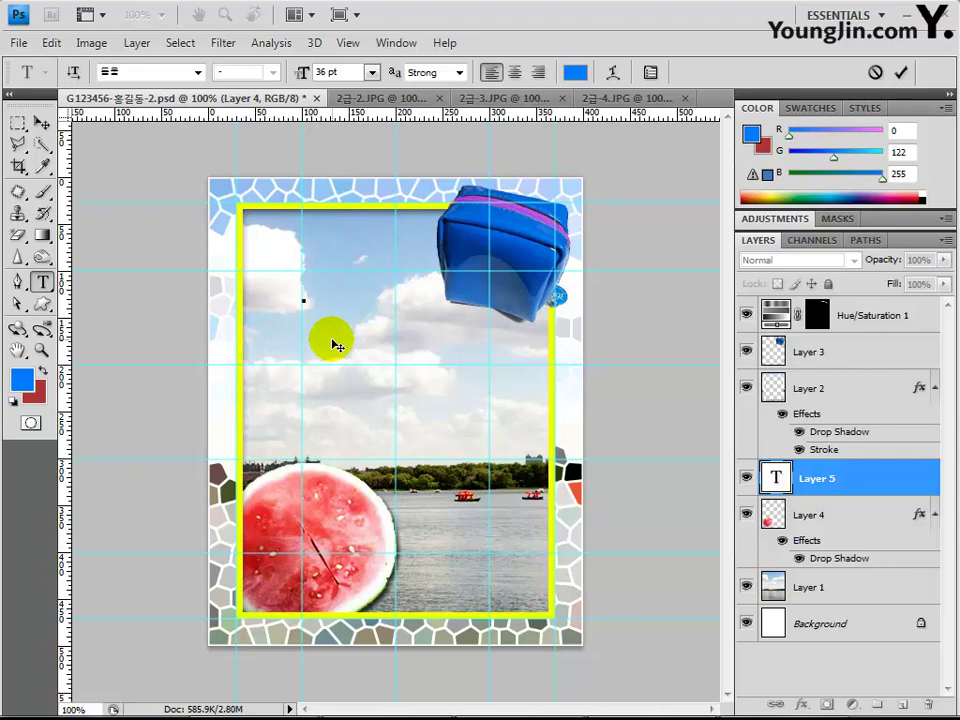
pyautogui.write('시원한여')
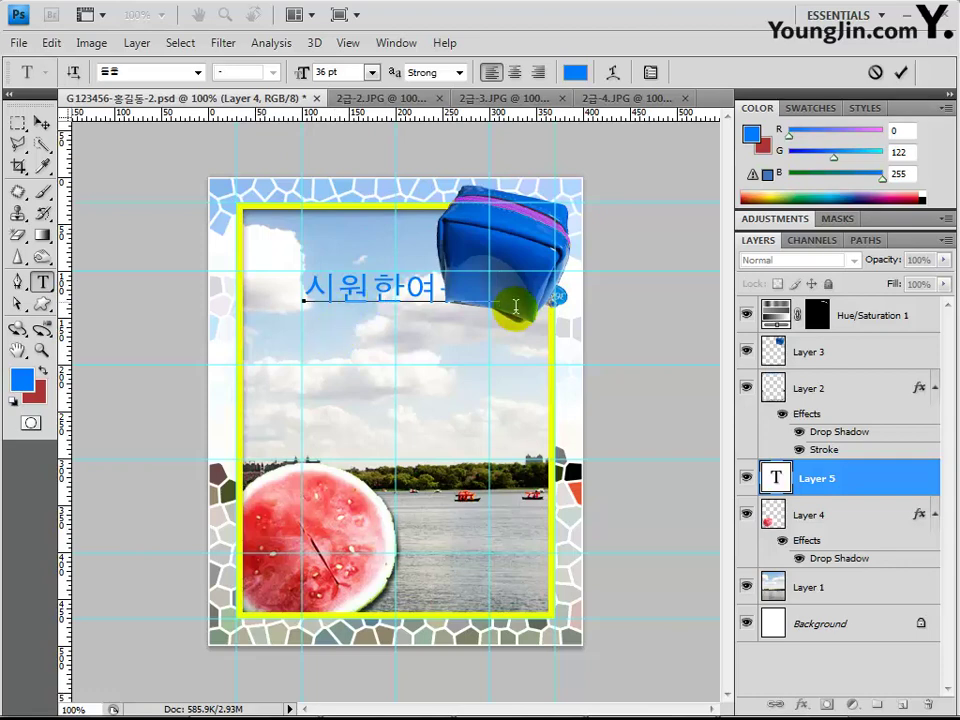
pyautogui.click(822, 482)
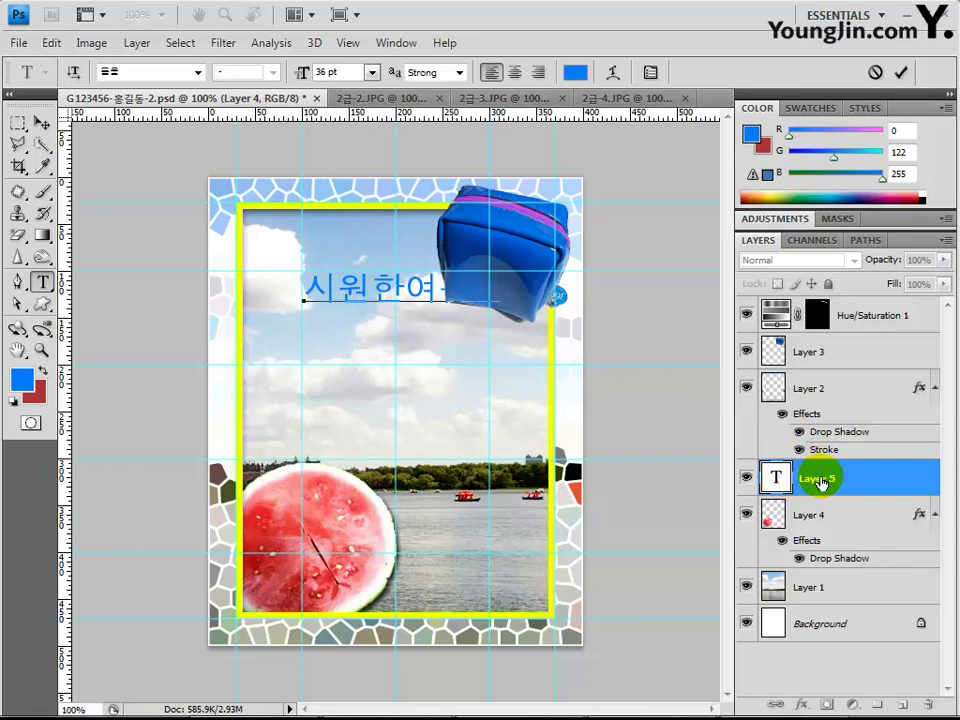
pyautogui.click(822, 482)
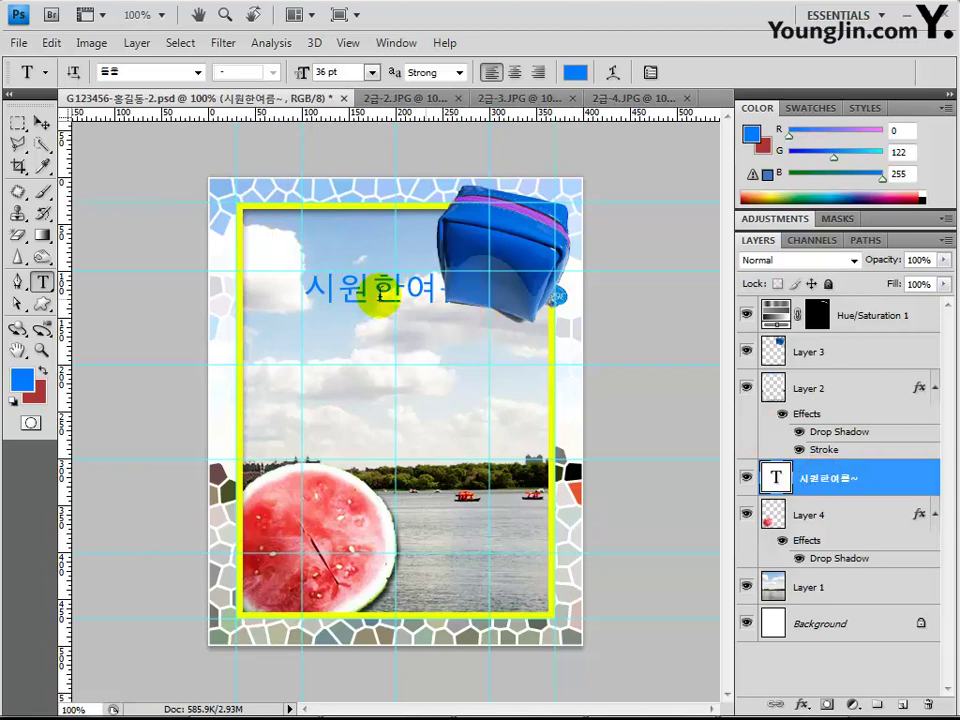
pyautogui.click(41, 123)
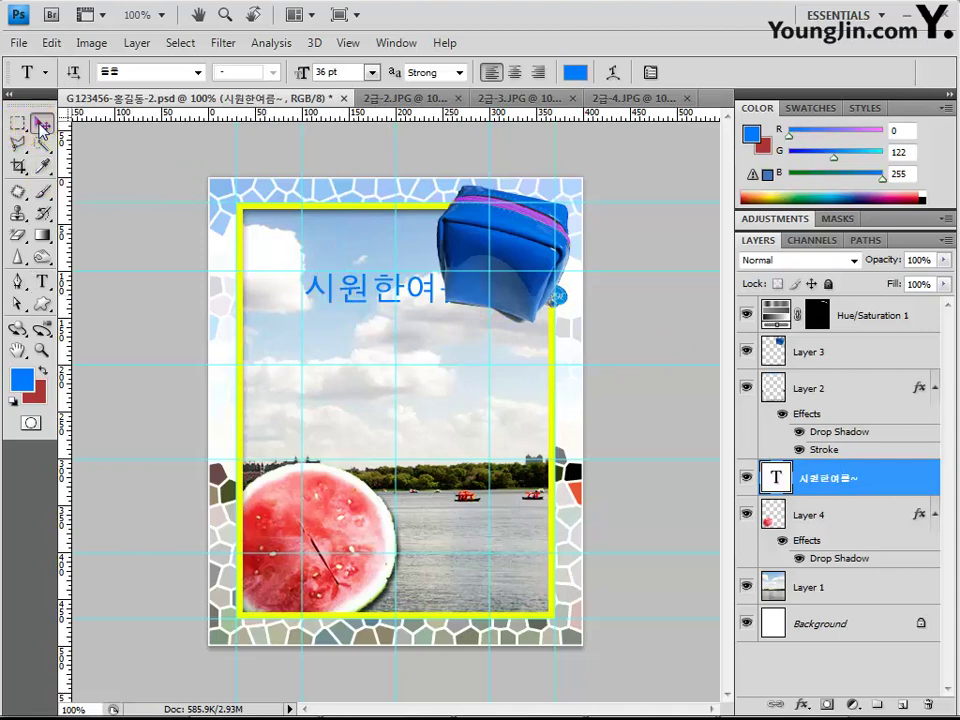
pyautogui.moveTo(345, 297); pyautogui.dragTo(341, 357)
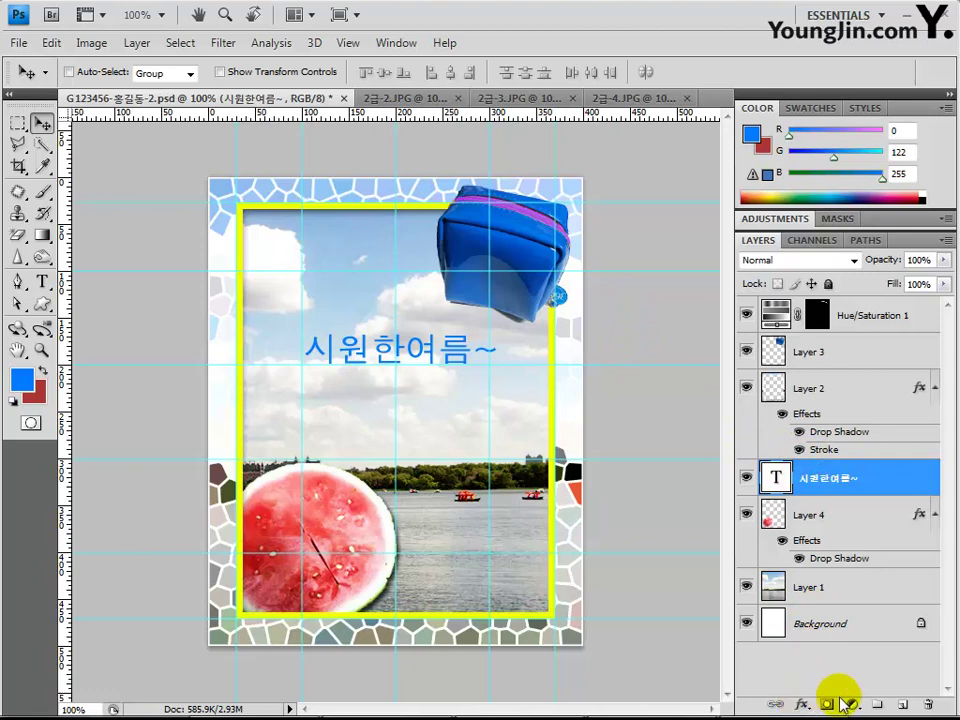
# Add a 4 px white (#ffffff) outside Stroke to the title text layer and apply the layer style.
pyautogui.click(799, 704)
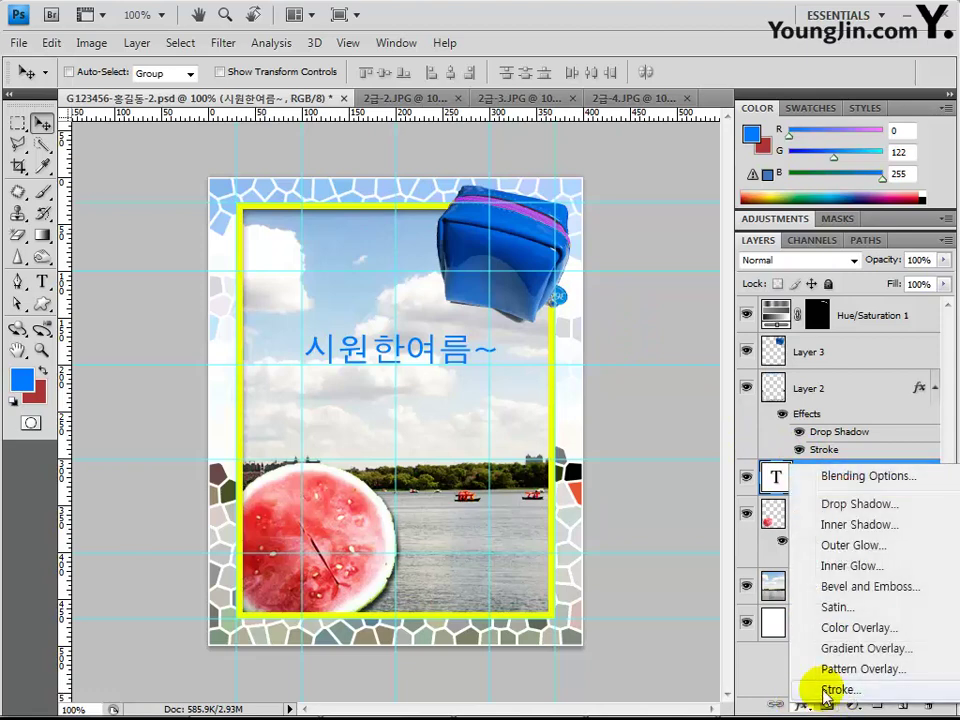
pyautogui.click(828, 690)
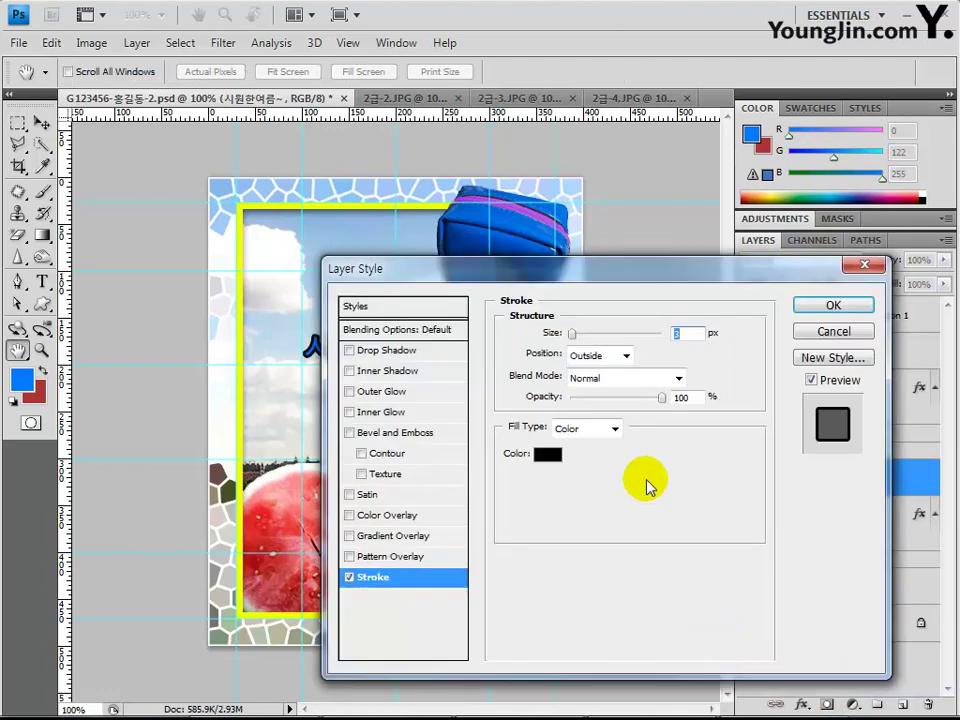
pyautogui.press('Up')
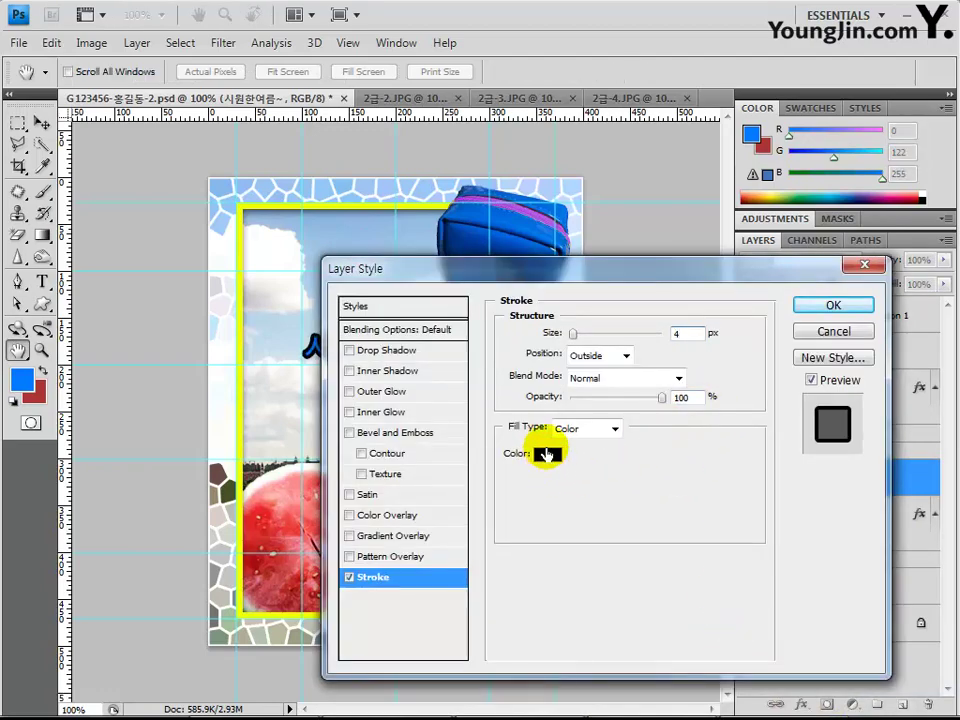
pyautogui.click(547, 453)
pyautogui.moveTo(561, 445)
pyautogui.mouseDown()
pyautogui.moveTo(399, 216)
pyautogui.moveTo(362, 199)
pyautogui.mouseUp()
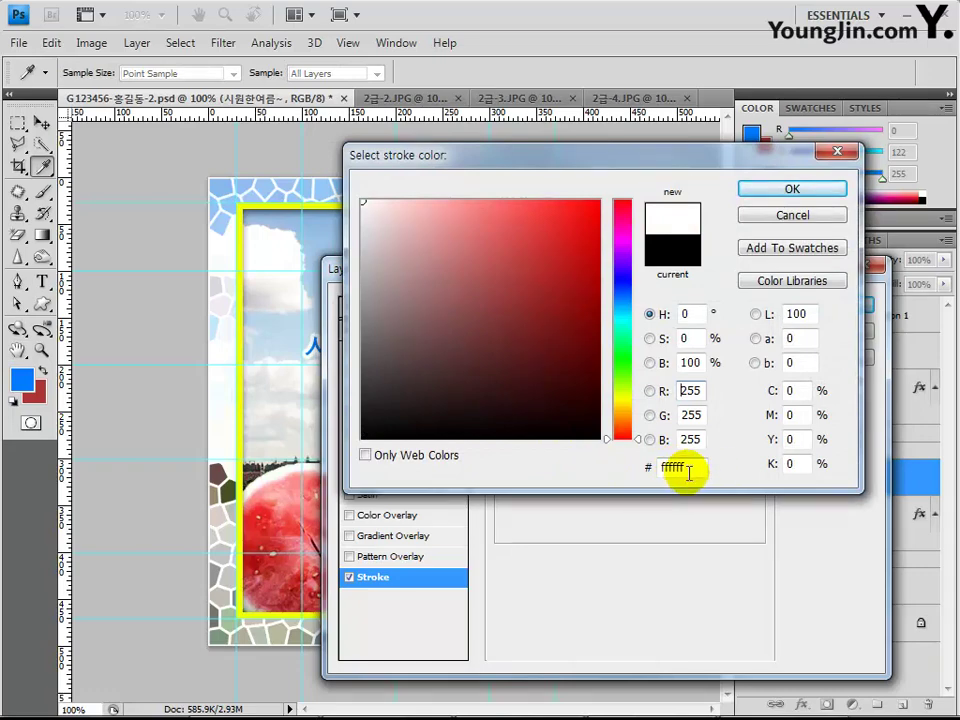
pyautogui.click(838, 188)
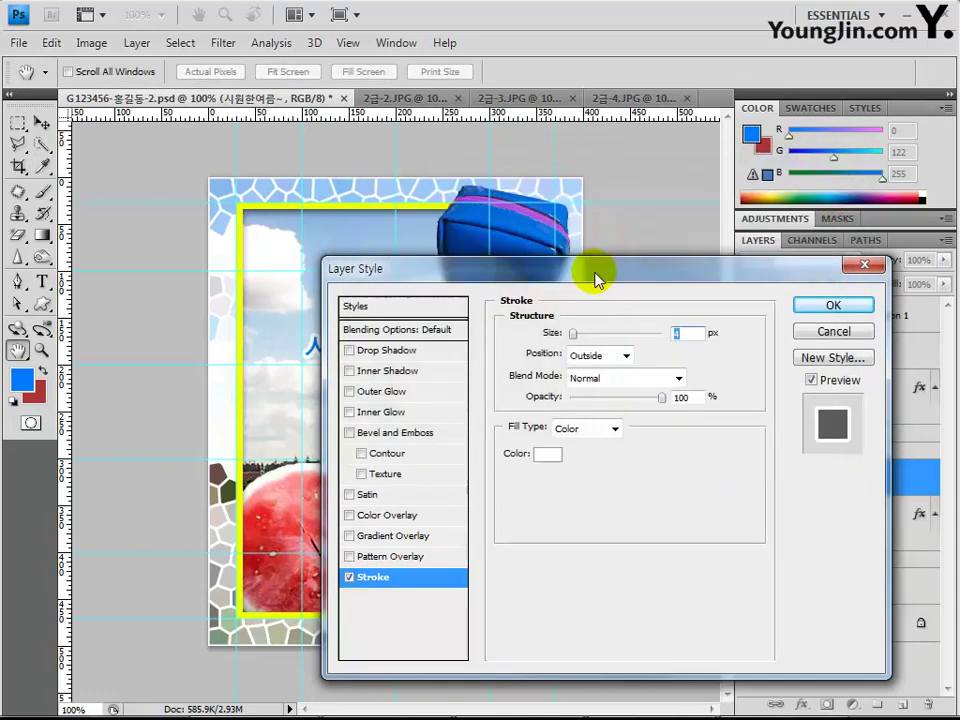
pyautogui.moveTo(622, 281)
pyautogui.mouseDown()
pyautogui.moveTo(750, 290)
pyautogui.moveTo(697, 371)
pyautogui.moveTo(600, 407)
pyautogui.moveTo(562, 403)
pyautogui.mouseUp()
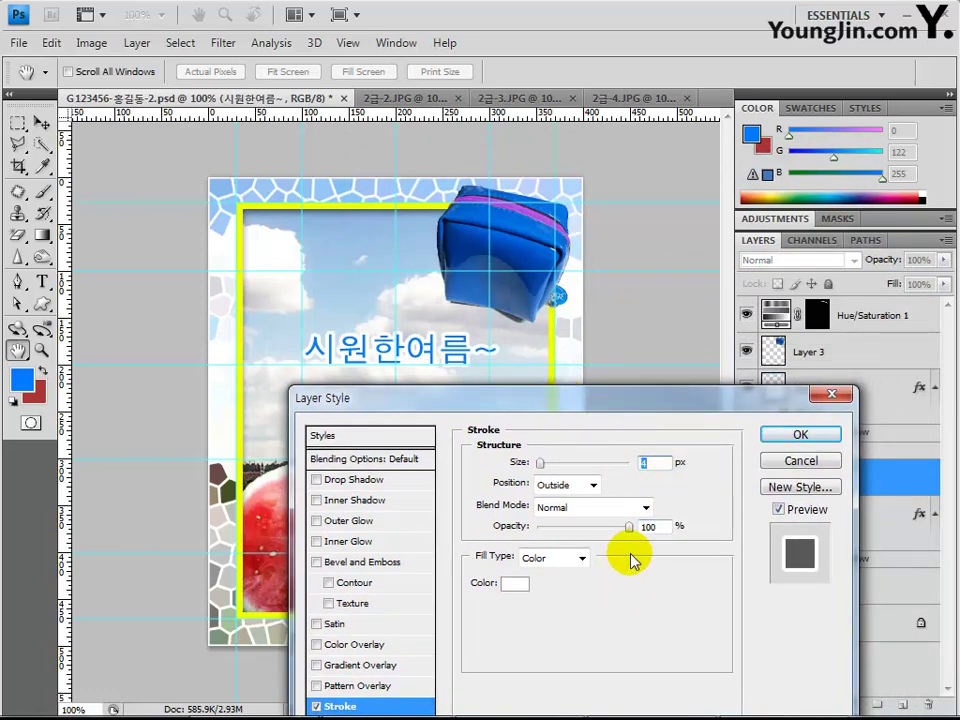
pyautogui.click(801, 436)
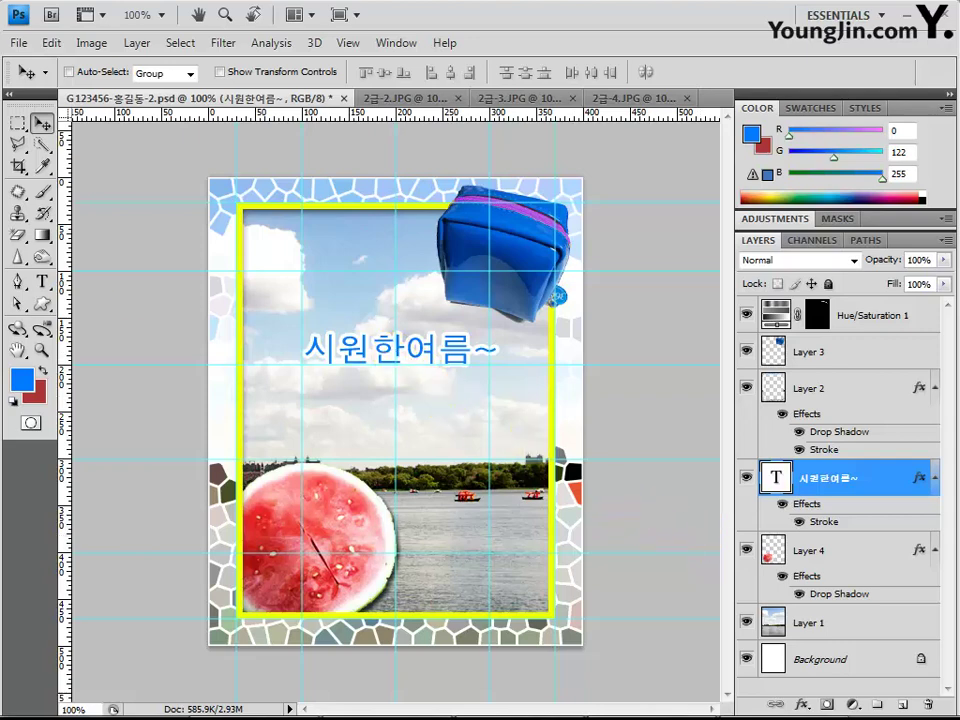
# Insert a space after 시원한 so the title reads 시원한 여름~, and commit the text edit.
pyautogui.click(41, 284)
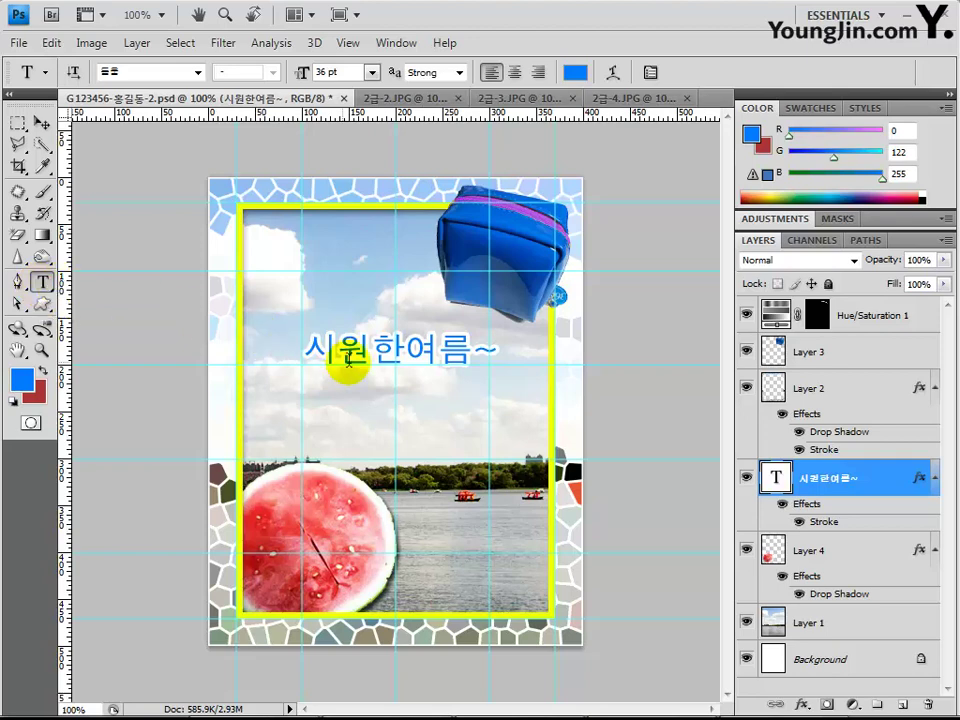
pyautogui.click(403, 350)
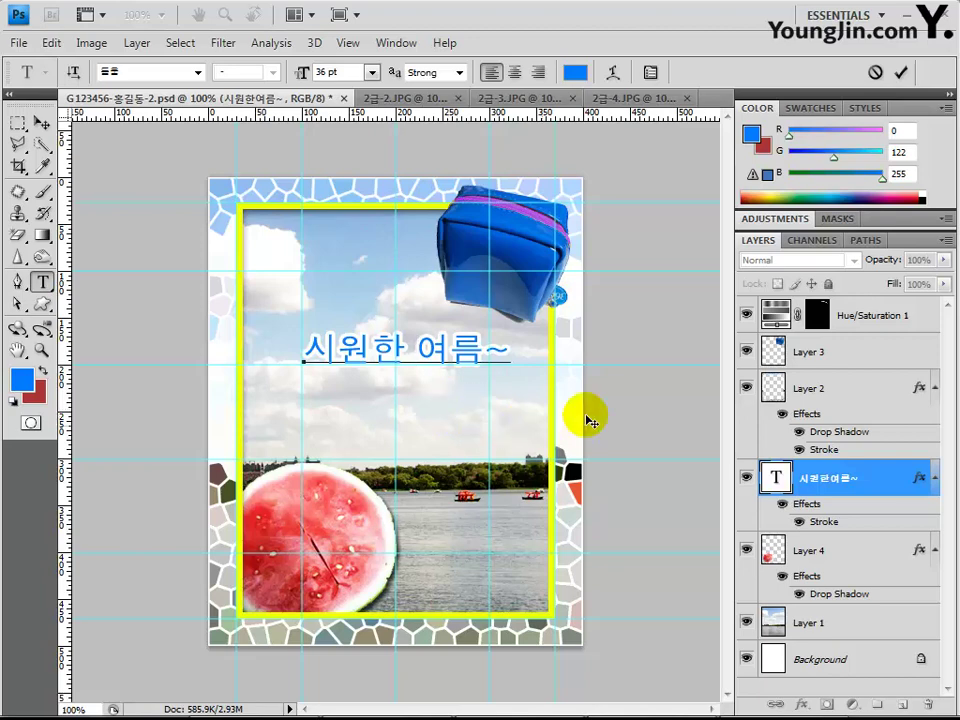
pyautogui.click(818, 488)
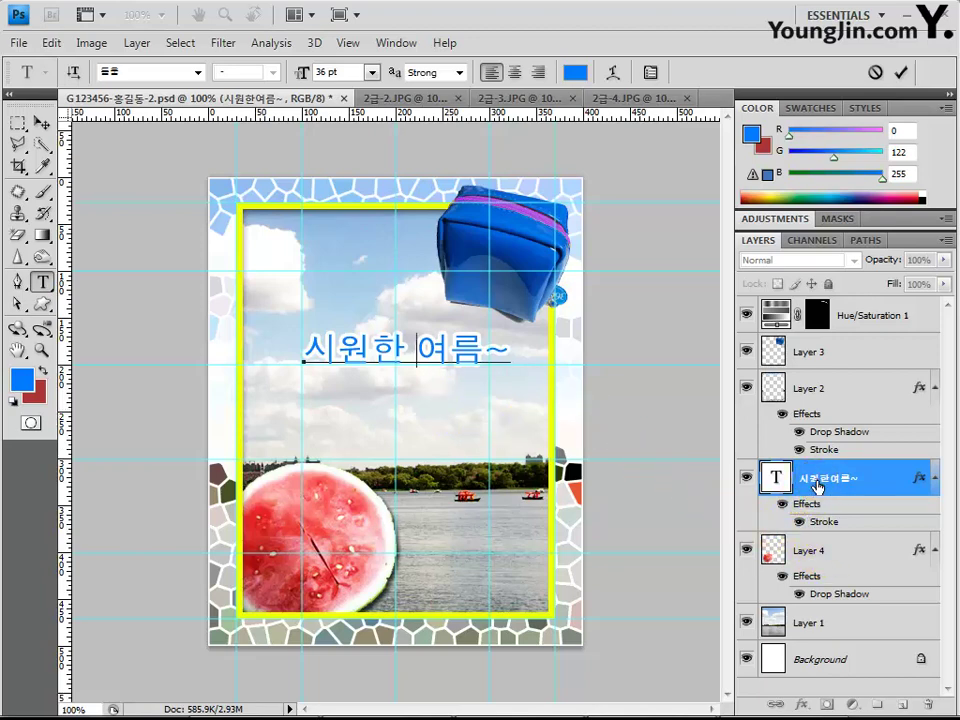
pyautogui.click(818, 488)
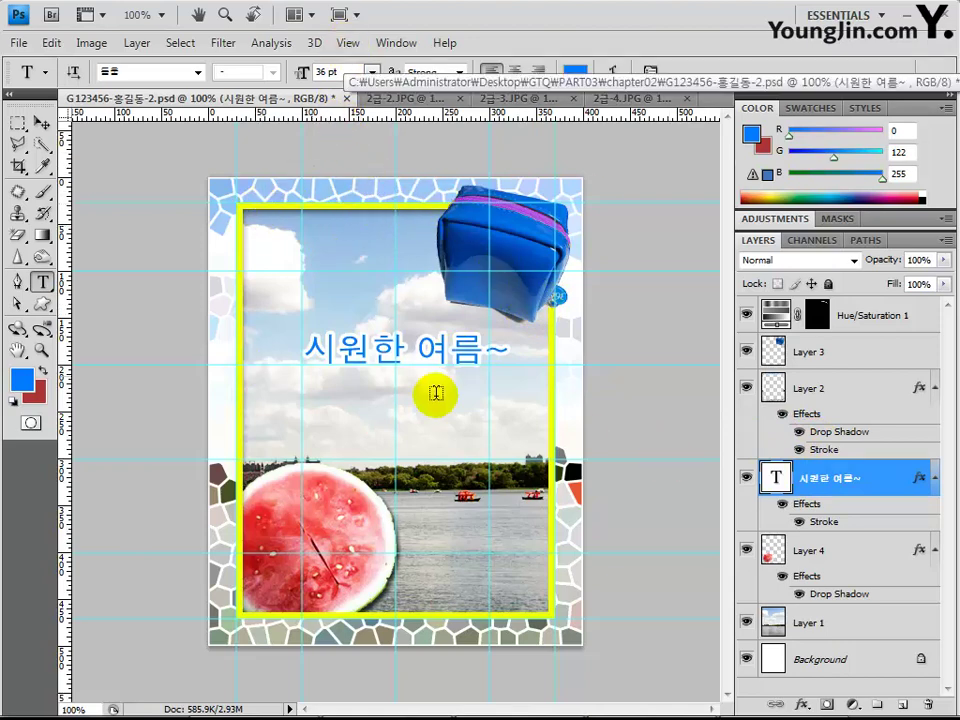
# Clear all guides and save the composition as a JPEG in the chapter02 folder under its existing base name, with quality 8.
pyautogui.click(348, 42)
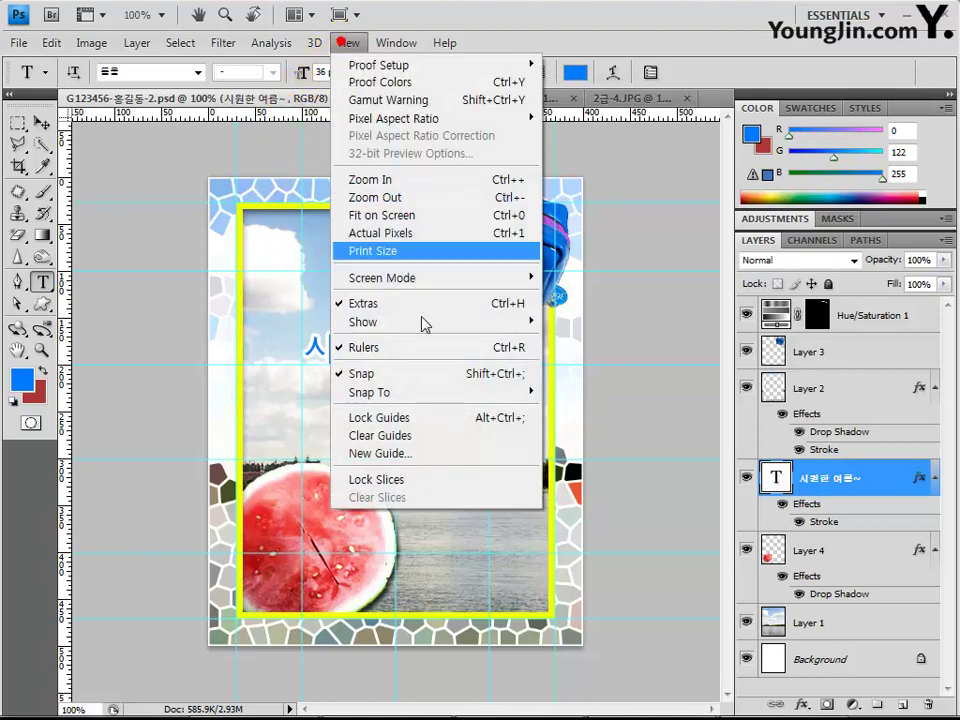
pyautogui.click(450, 440)
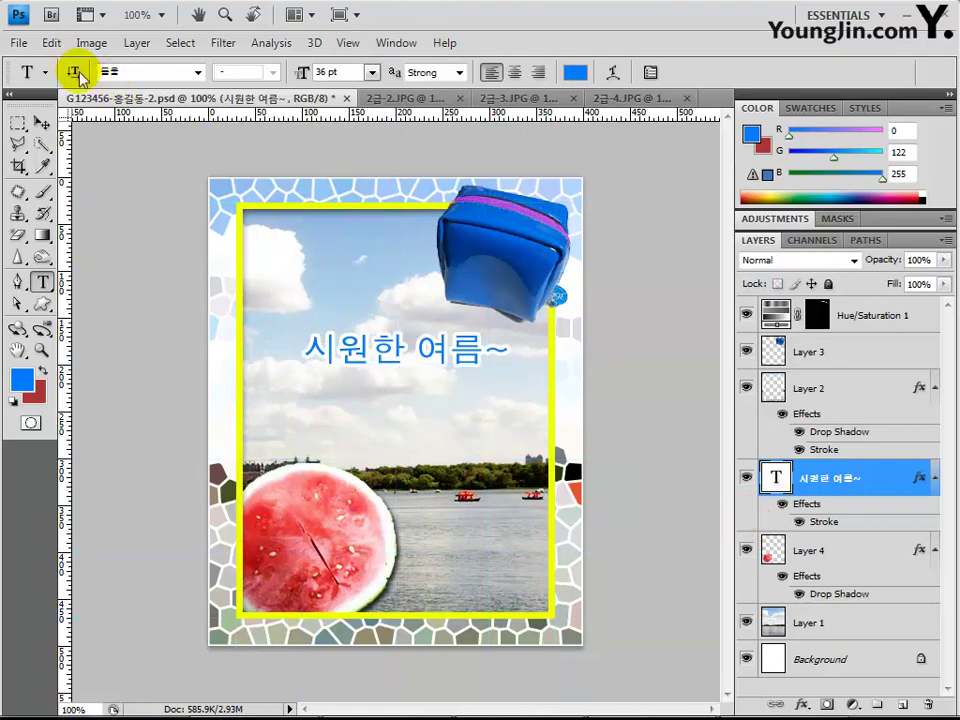
pyautogui.click(18, 42)
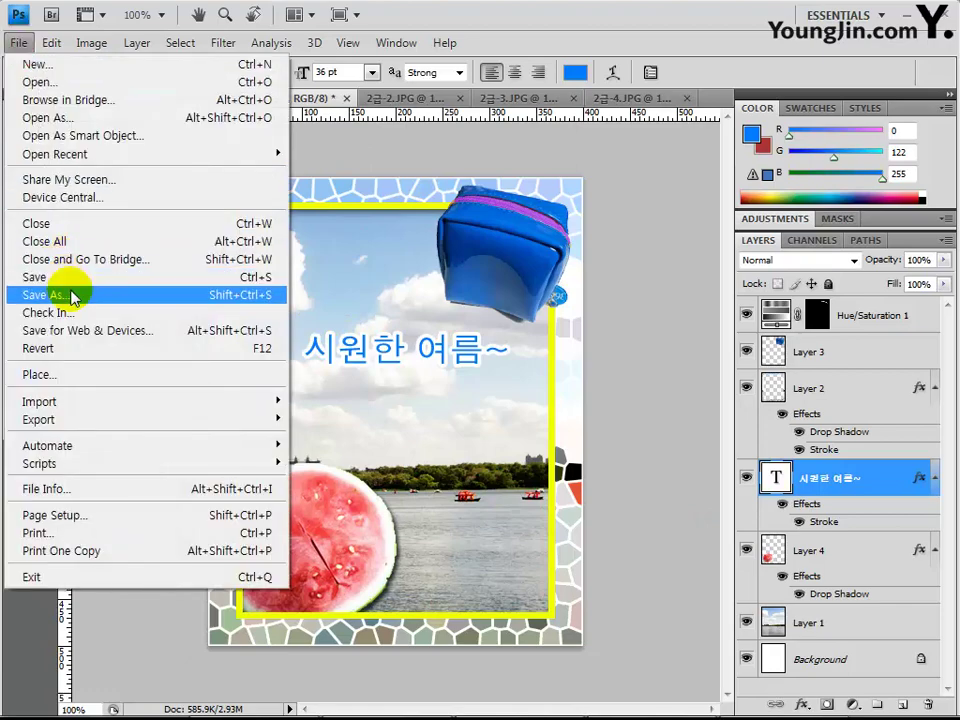
pyautogui.click(72, 296)
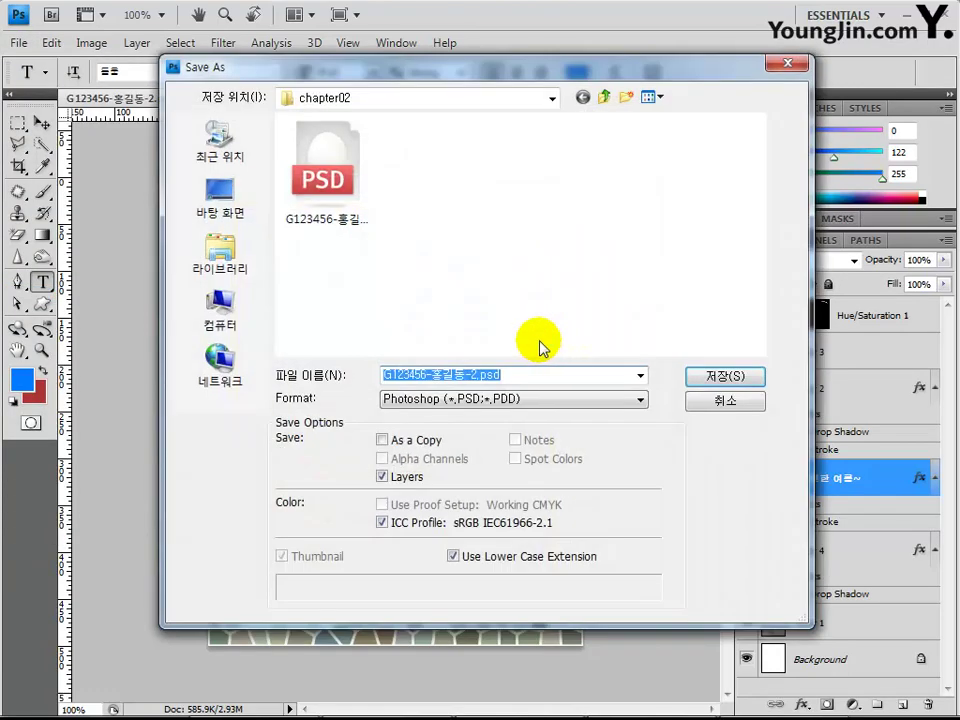
pyautogui.click(505, 399)
pyautogui.click(532, 513)
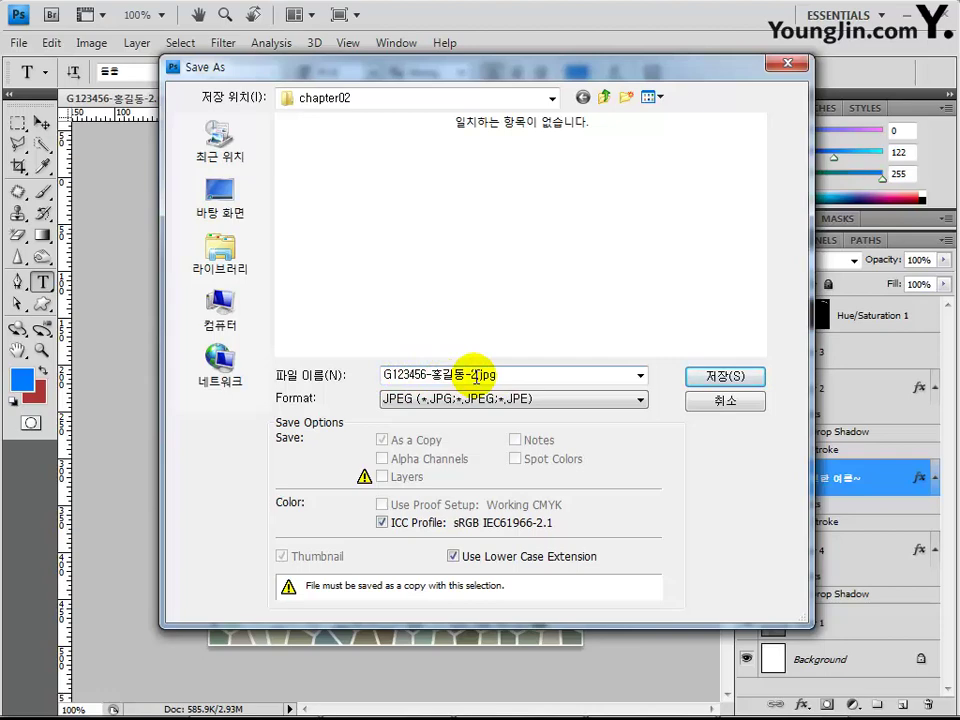
pyautogui.press('Tab')
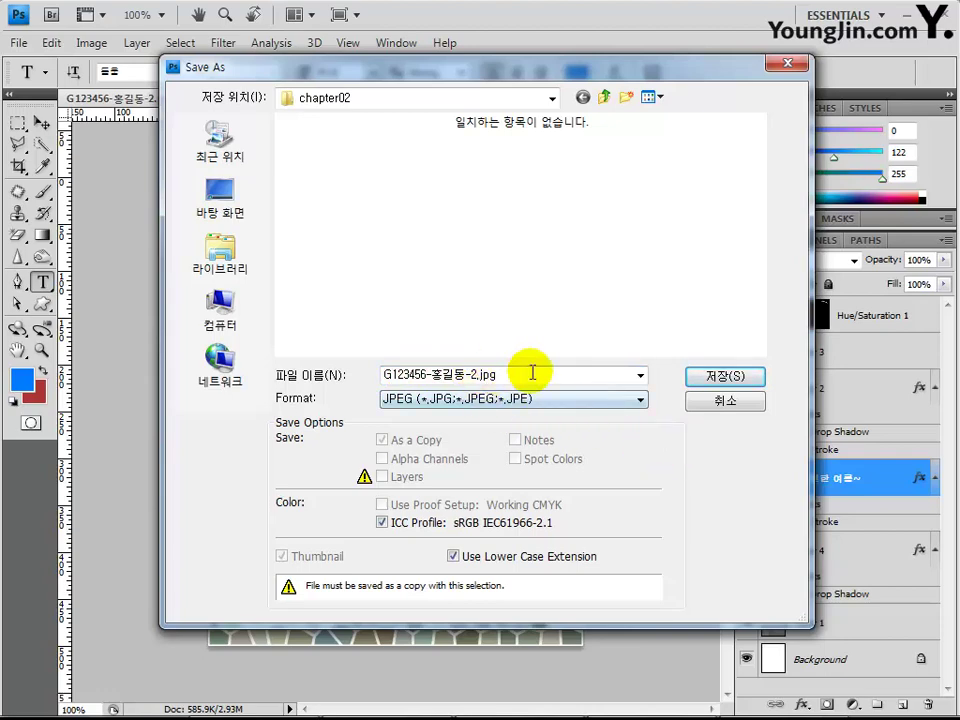
pyautogui.click(718, 377)
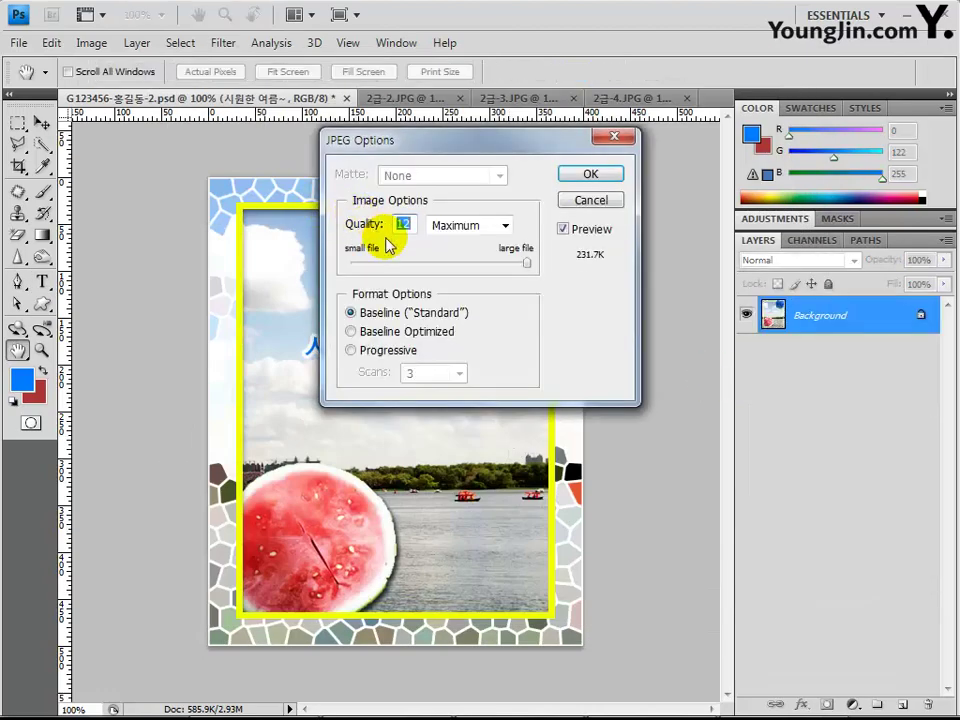
pyautogui.write('8')
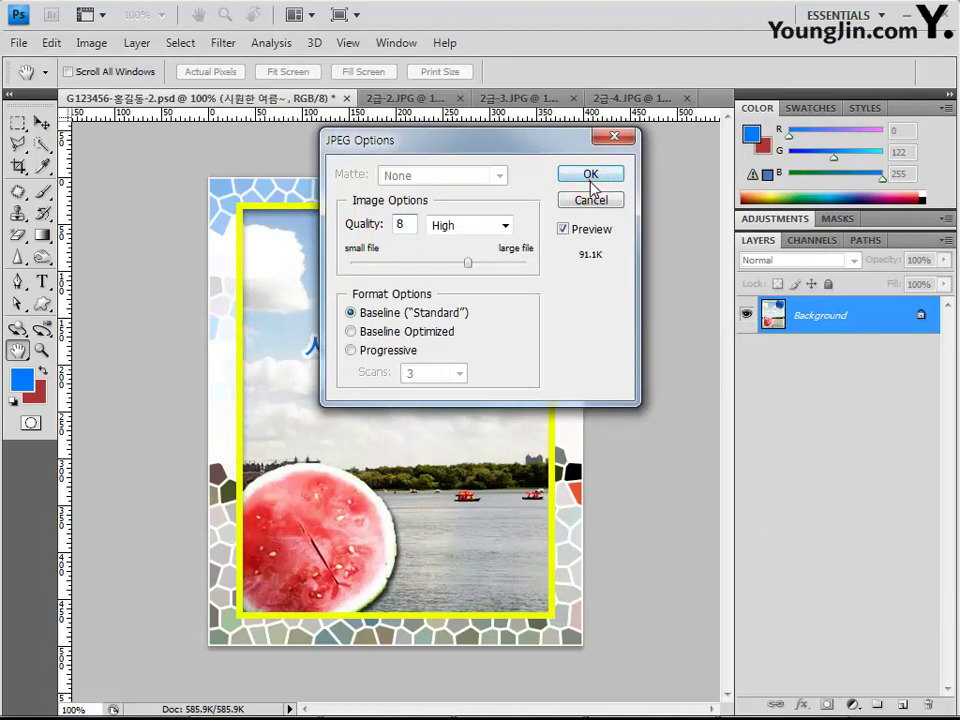
pyautogui.click(590, 174)
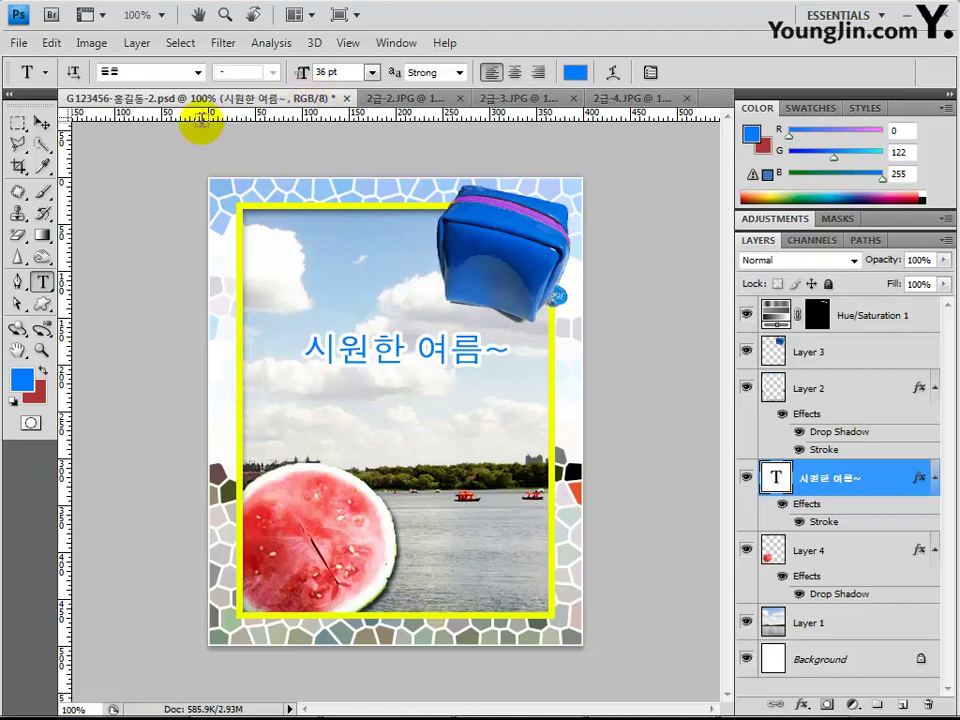
# Resize the whole image to 40 x 50 pixels with proportions constrained and layer styles scaled.
pyautogui.click(90, 43)
pyautogui.click(118, 181)
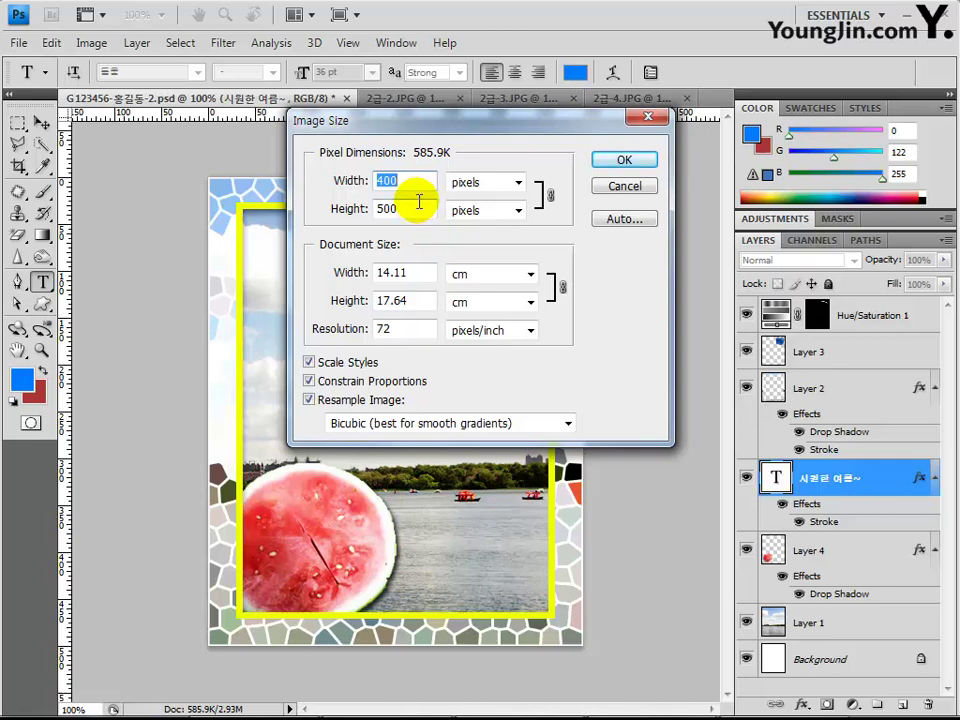
pyautogui.write('40')
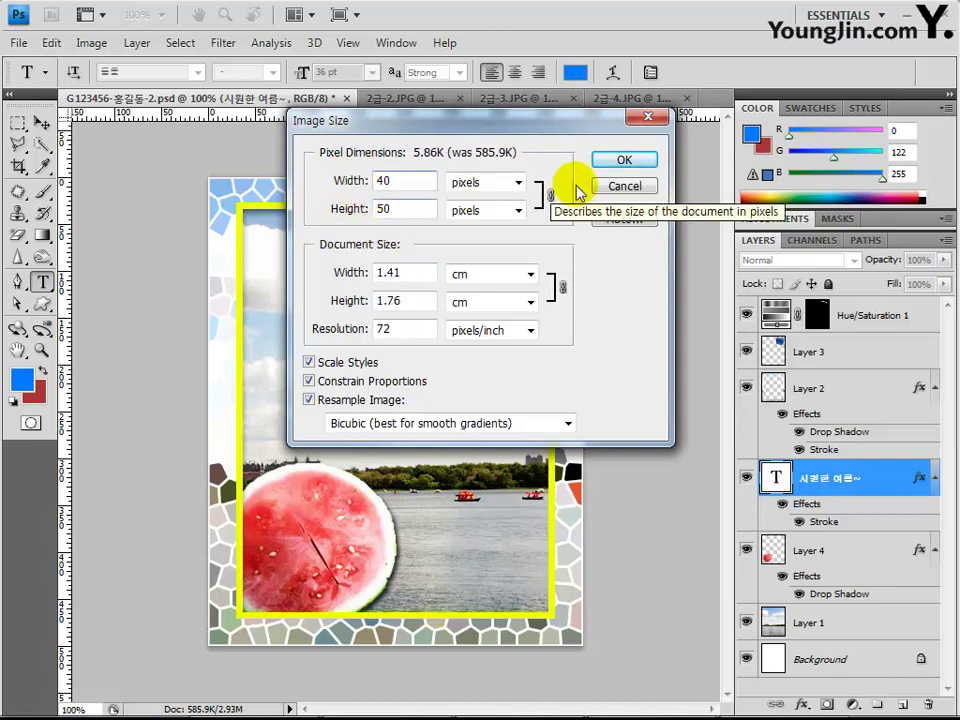
pyautogui.click(612, 164)
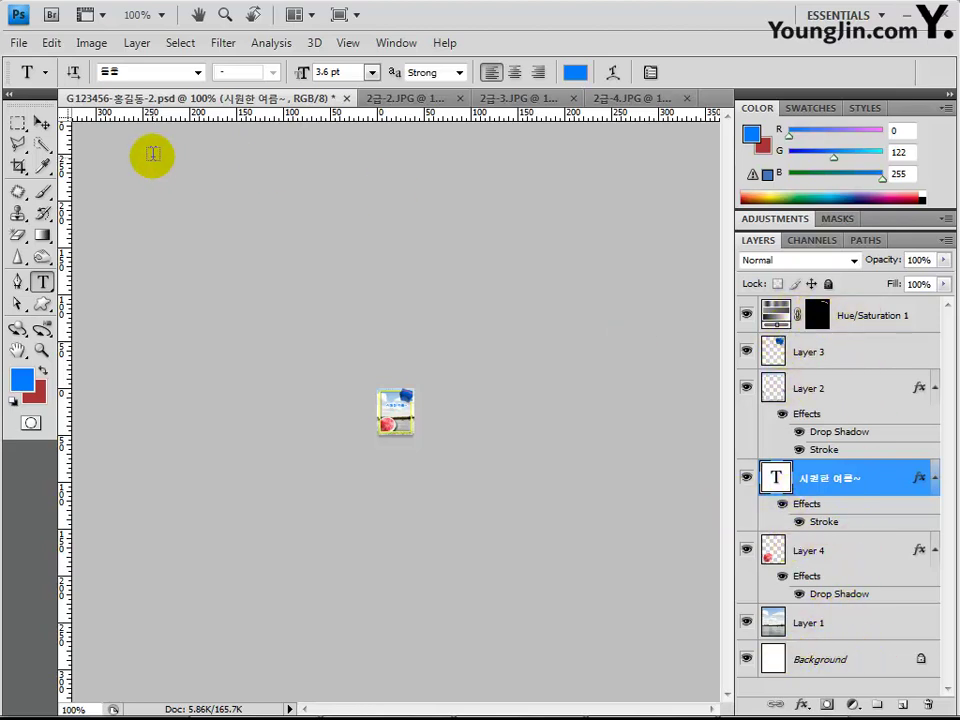
# Save the reduced image in Photoshop PSD format with layers in the chapter02 folder, replacing the existing file of the same name.
pyautogui.click(18, 43)
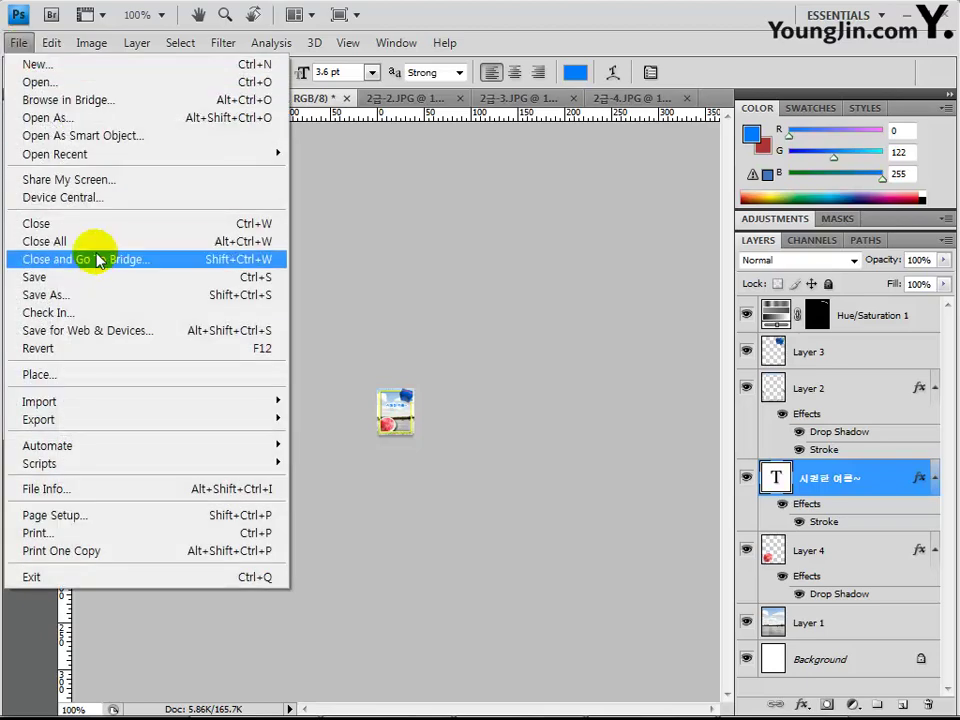
pyautogui.click(94, 294)
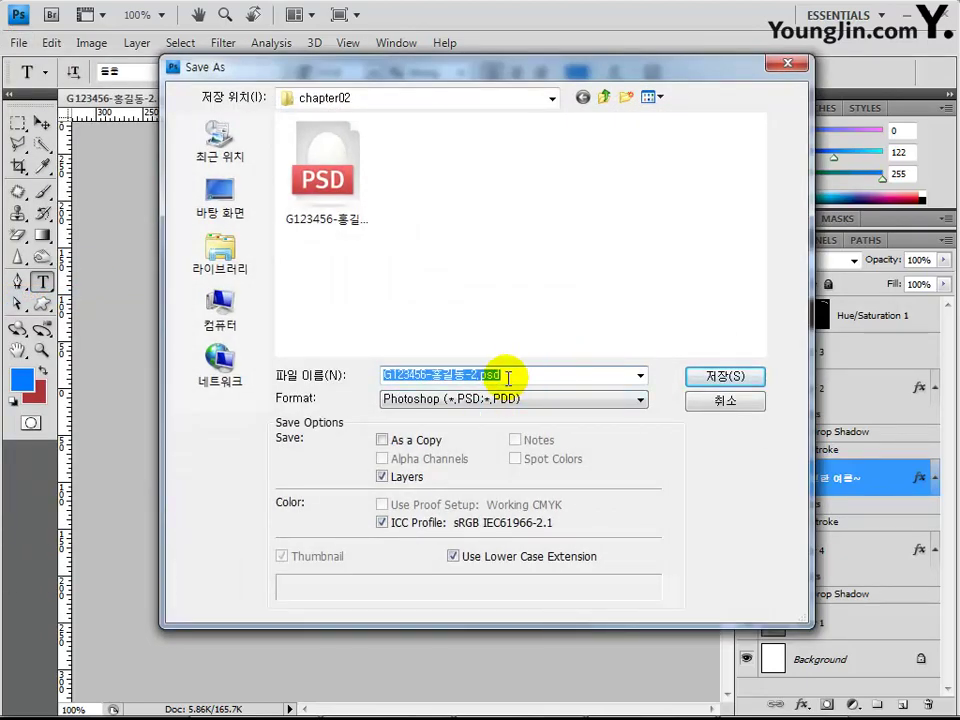
pyautogui.click(722, 380)
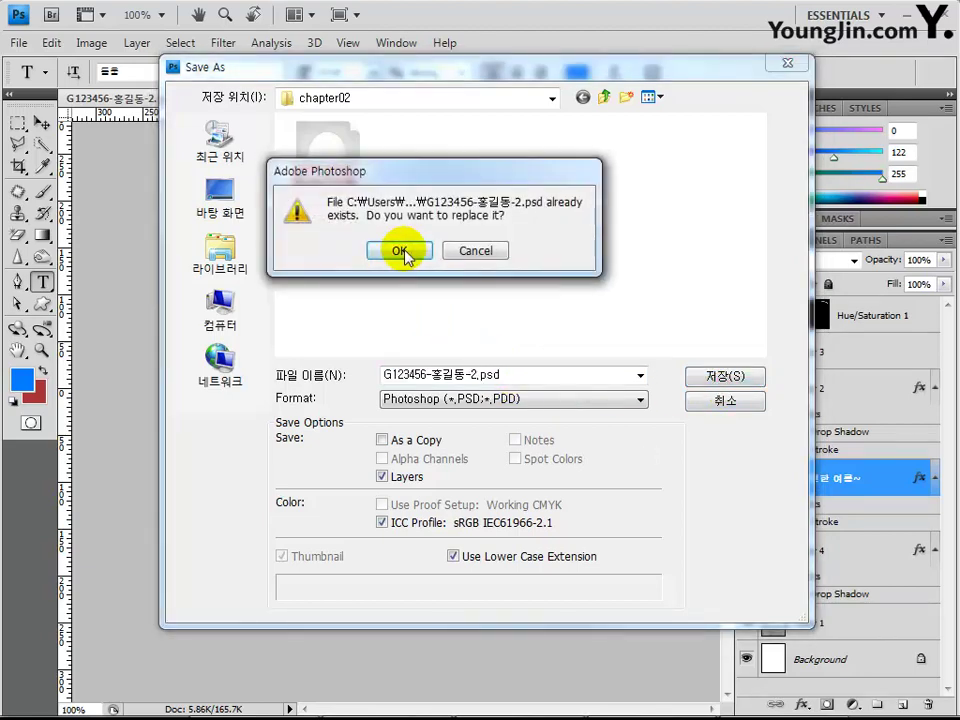
pyautogui.click(401, 251)
pyautogui.click(684, 228)
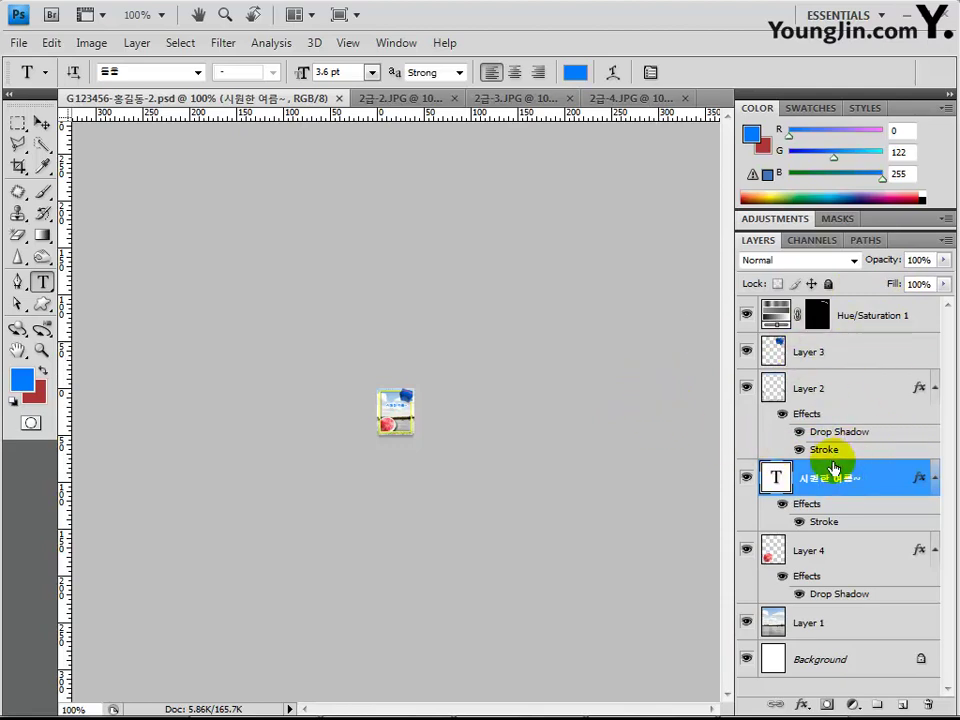
pyautogui.click(845, 494)
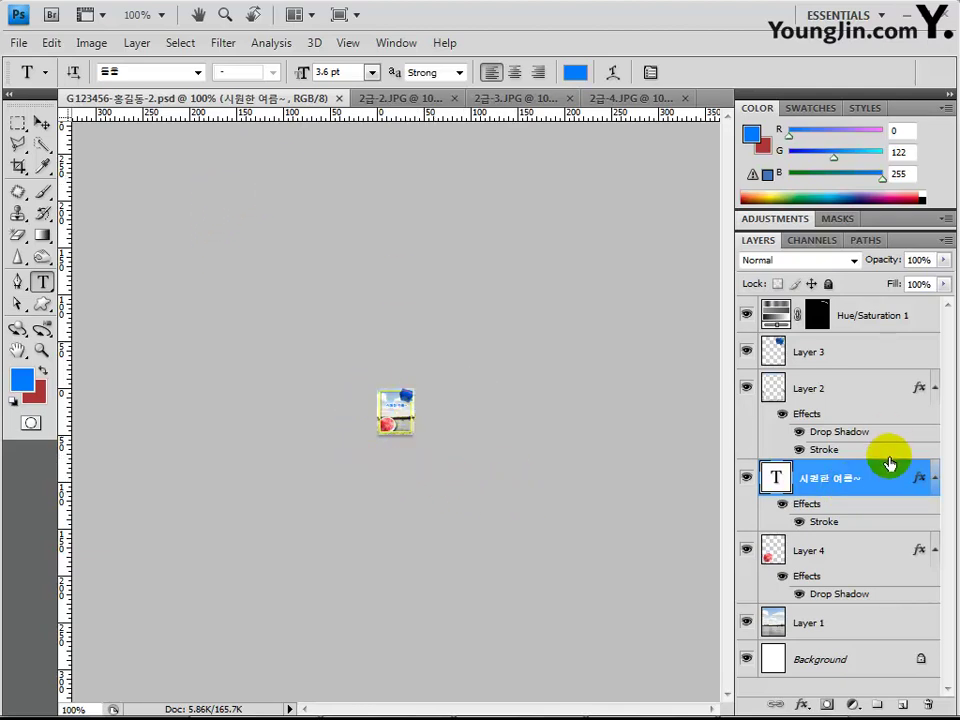
pyautogui.click(348, 43)
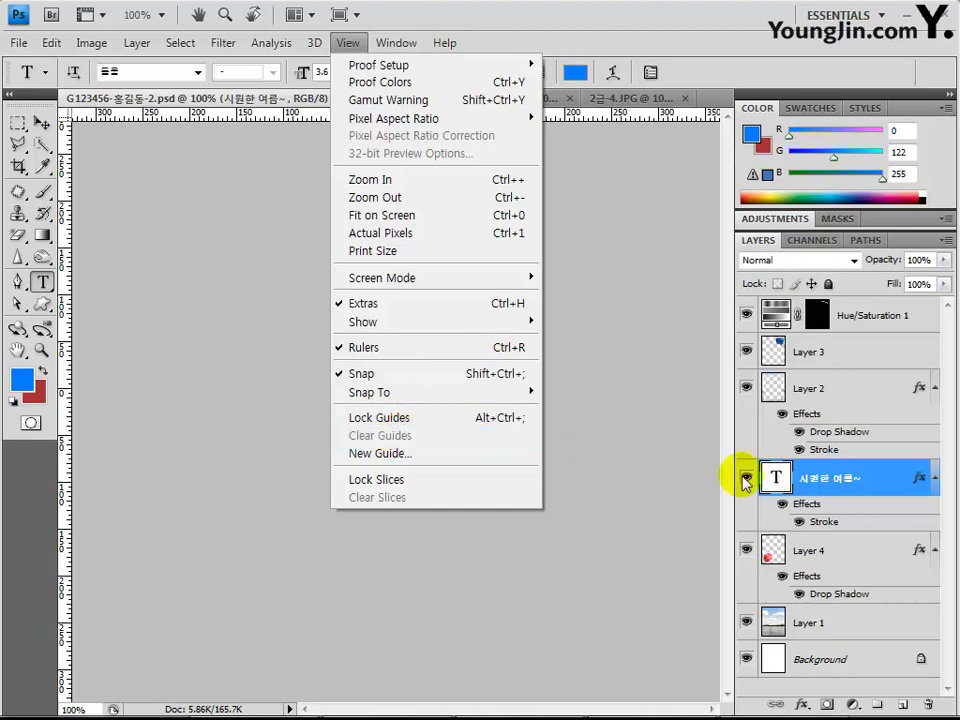
pyautogui.click(829, 490)
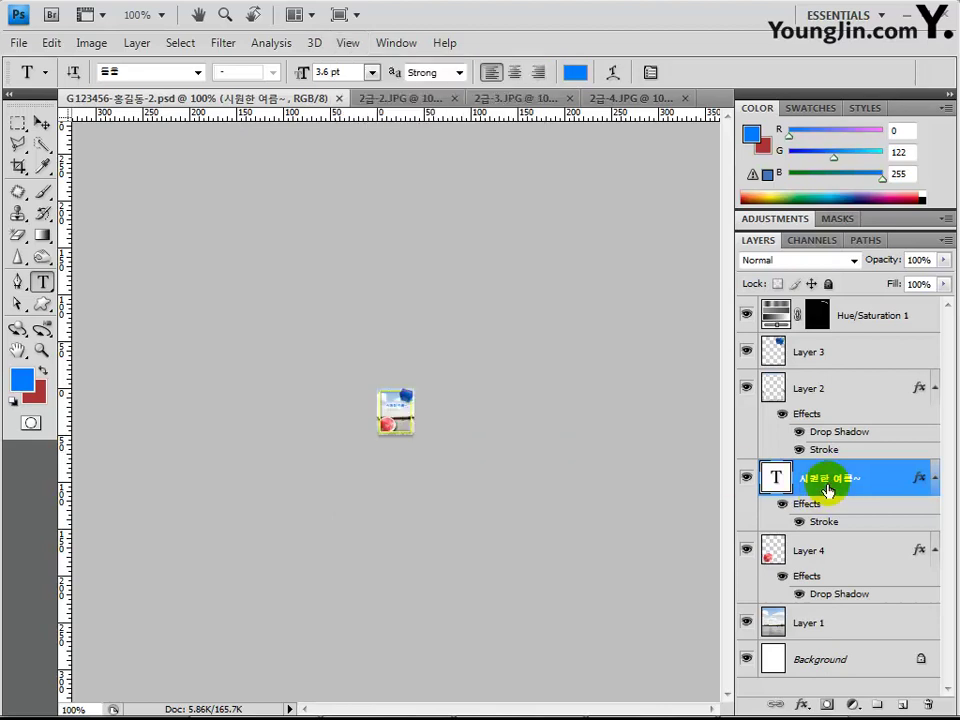